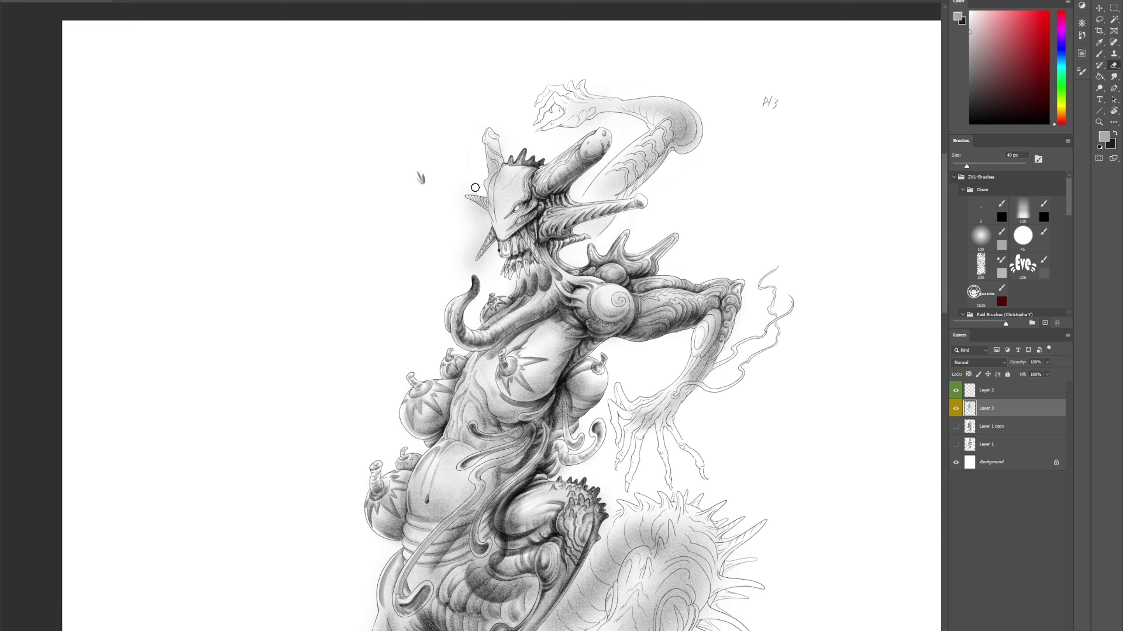
Erase the stray shading beside the creature's face and shade the raised upper arm with a 100 px soft brush
mouse_move(471, 208)
left_mouse_down()
mouse_move(488, 220)
mouse_move(466, 260)
mouse_move(483, 235)
mouse_move(474, 242)
mouse_move(474, 217)
mouse_move(471, 239)
mouse_move(465, 228)
mouse_move(459, 236)
mouse_move(487, 192)
mouse_move(480, 267)
left_mouse_up()
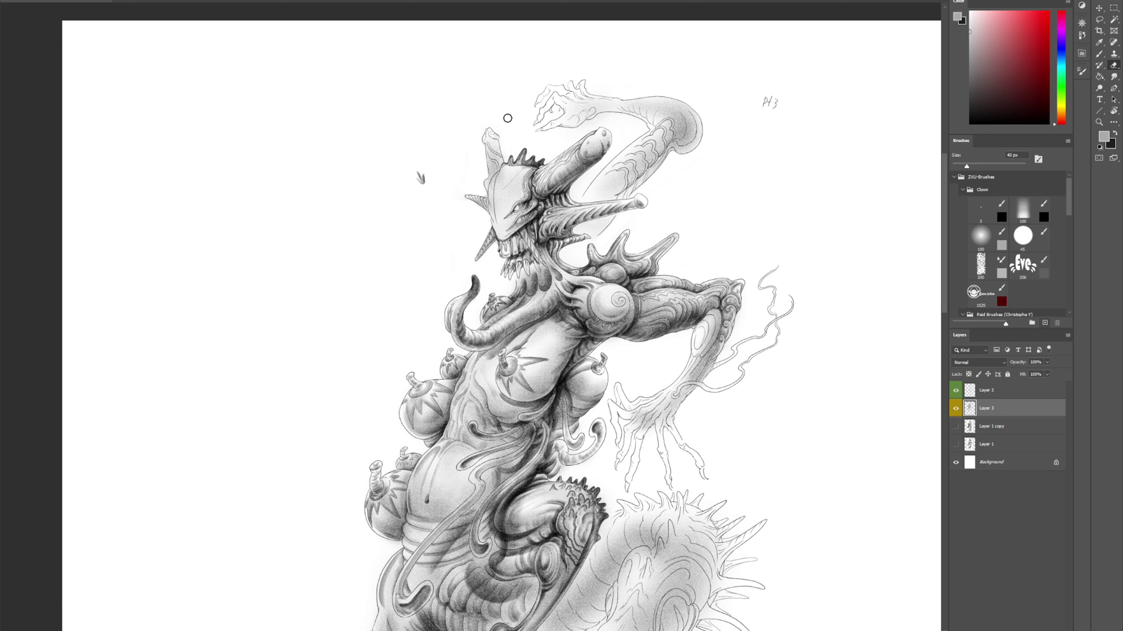
key("b")
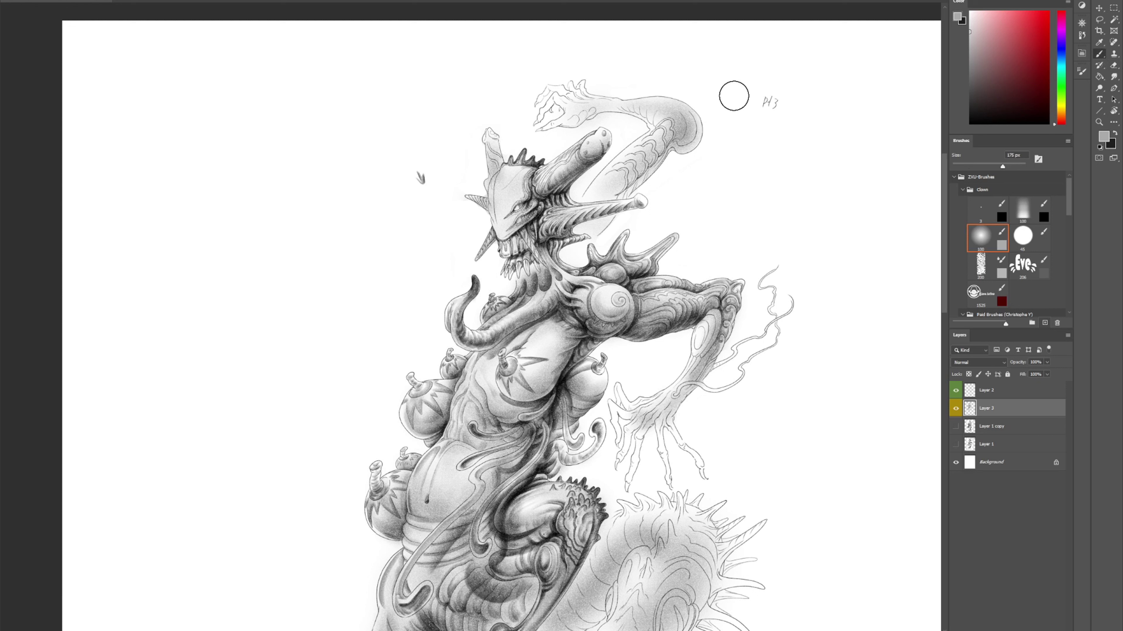
key("bracketleft")
key("bracketleft")
key("bracketleft")
mouse_move(602, 193)
left_mouse_down()
mouse_move(670, 126)
mouse_move(603, 193)
mouse_move(673, 137)
left_mouse_up()
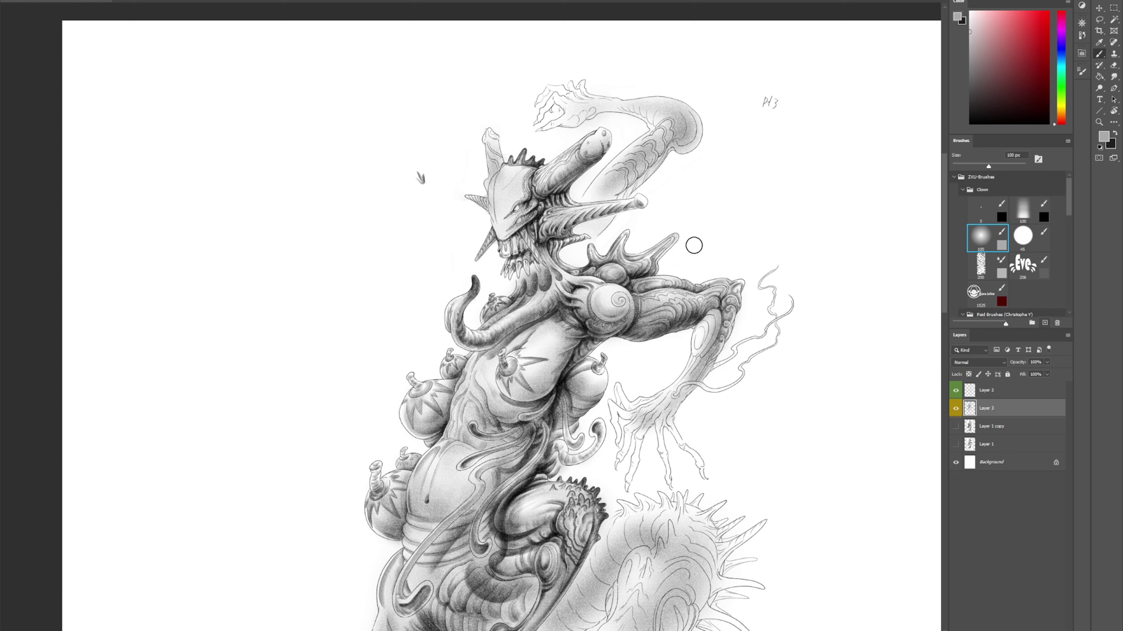
Shade the spikes on the creature's back with the soft brush and erase the shading that spills past their outlines
mouse_move(639, 265)
left_mouse_down()
mouse_move(675, 239)
mouse_move(634, 279)
mouse_move(681, 234)
mouse_move(638, 264)
mouse_move(681, 203)
mouse_move(620, 253)
mouse_move(631, 231)
mouse_move(622, 254)
mouse_move(646, 224)
mouse_move(623, 225)
mouse_move(599, 250)
left_mouse_up()
key("e")
key("b")
key("e")
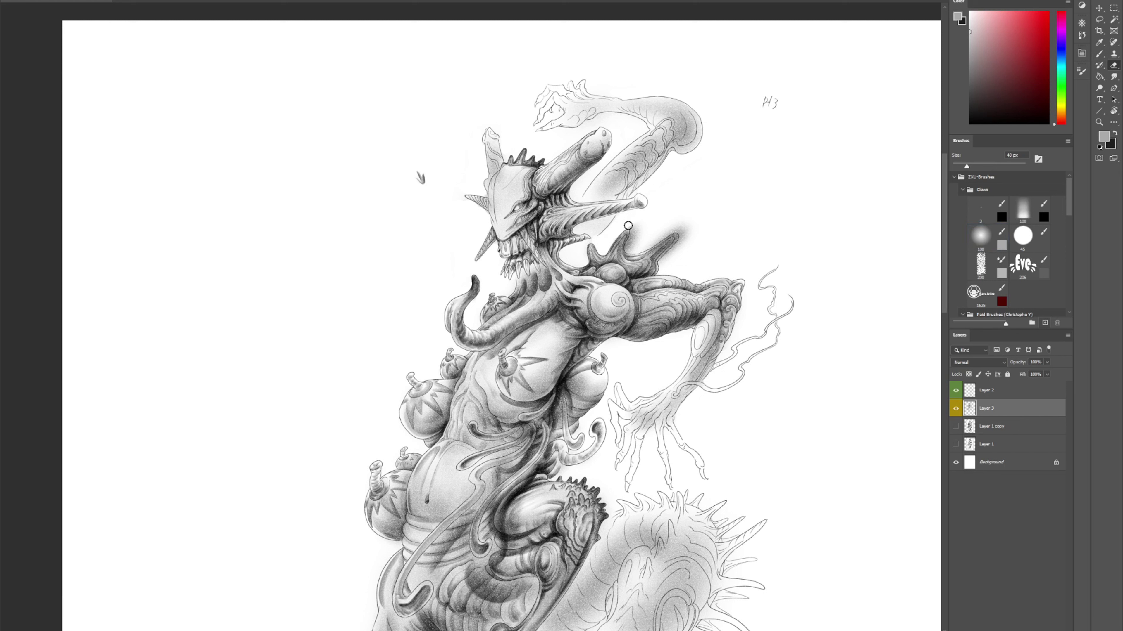
mouse_move(632, 223)
left_mouse_down()
mouse_move(628, 249)
mouse_move(634, 226)
mouse_move(652, 232)
mouse_move(670, 217)
mouse_move(640, 243)
mouse_move(683, 226)
mouse_move(648, 243)
mouse_move(689, 215)
left_mouse_up()
key("ctrl+z")
mouse_move(638, 250)
left_mouse_down()
mouse_move(688, 224)
mouse_move(694, 237)
mouse_move(677, 228)
mouse_move(673, 252)
left_mouse_up()
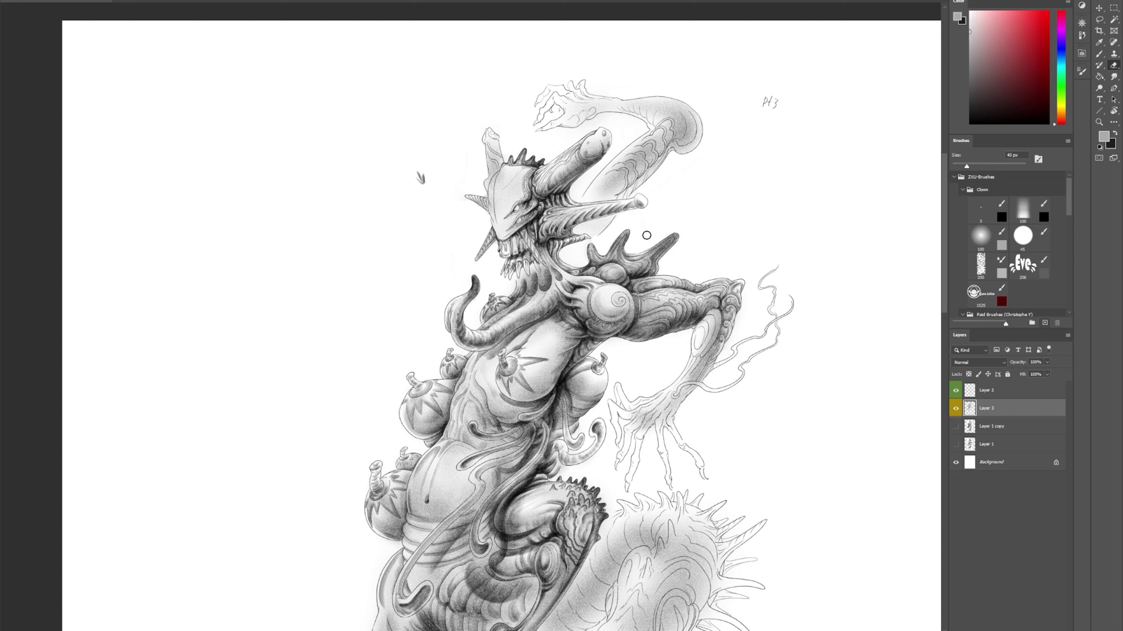
Darken the bent elbow with the soft brush and erase the overspill around its outline
key("b")
mouse_move(732, 271)
left_mouse_down()
mouse_move(738, 314)
mouse_move(745, 281)
mouse_move(730, 301)
mouse_move(727, 287)
mouse_move(708, 291)
mouse_move(748, 289)
mouse_move(738, 324)
mouse_move(749, 292)
mouse_move(718, 351)
mouse_move(736, 269)
left_mouse_up()
key("e")
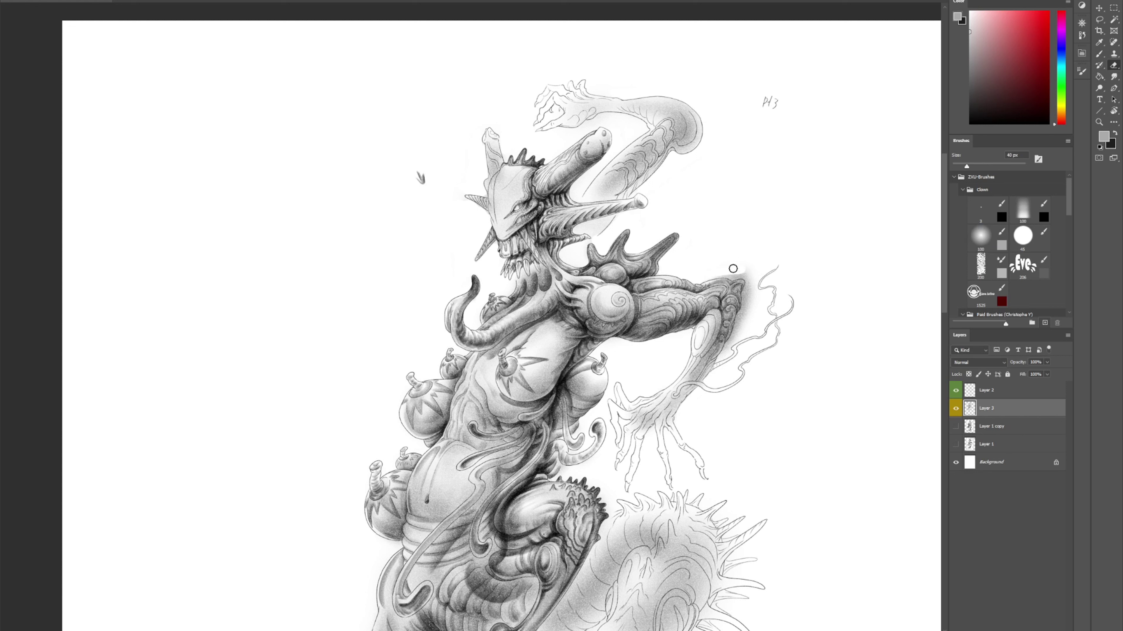
mouse_move(732, 276)
left_mouse_down()
mouse_move(742, 266)
mouse_move(734, 275)
left_mouse_up()
mouse_move(751, 280)
left_mouse_down()
mouse_move(754, 298)
mouse_move(723, 356)
mouse_move(751, 327)
mouse_move(773, 250)
mouse_move(714, 294)
mouse_move(728, 283)
left_mouse_up()
Shade the forearm down to the wrist and clean the overspill along its outline with a 20 px eraser
key("b")
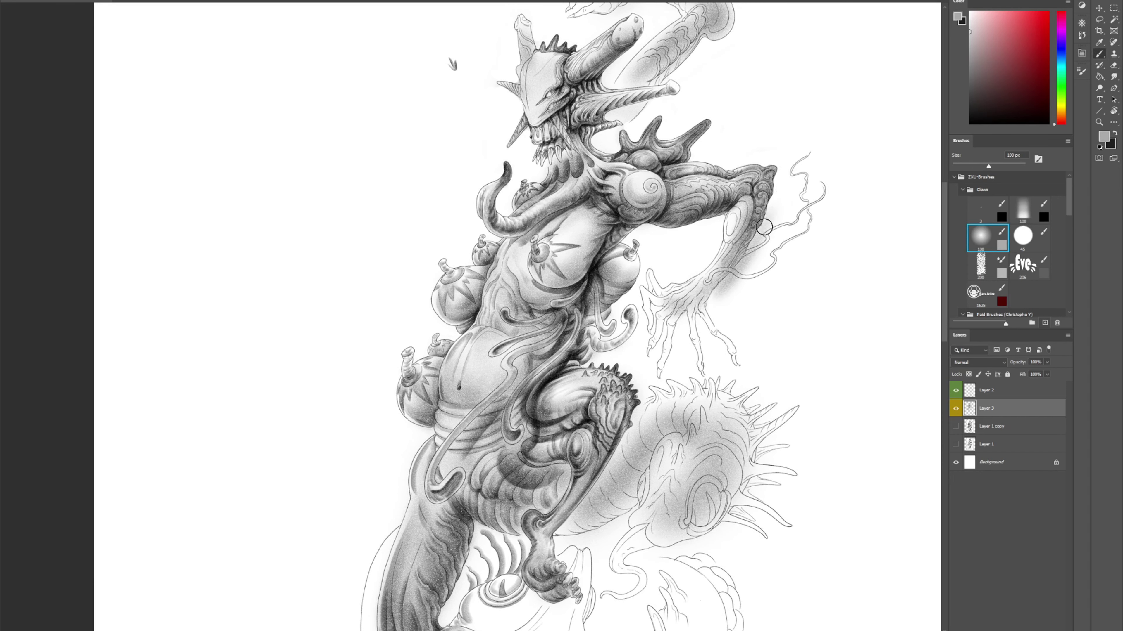
left_click_drag(764, 227, 747, 253)
key("e")
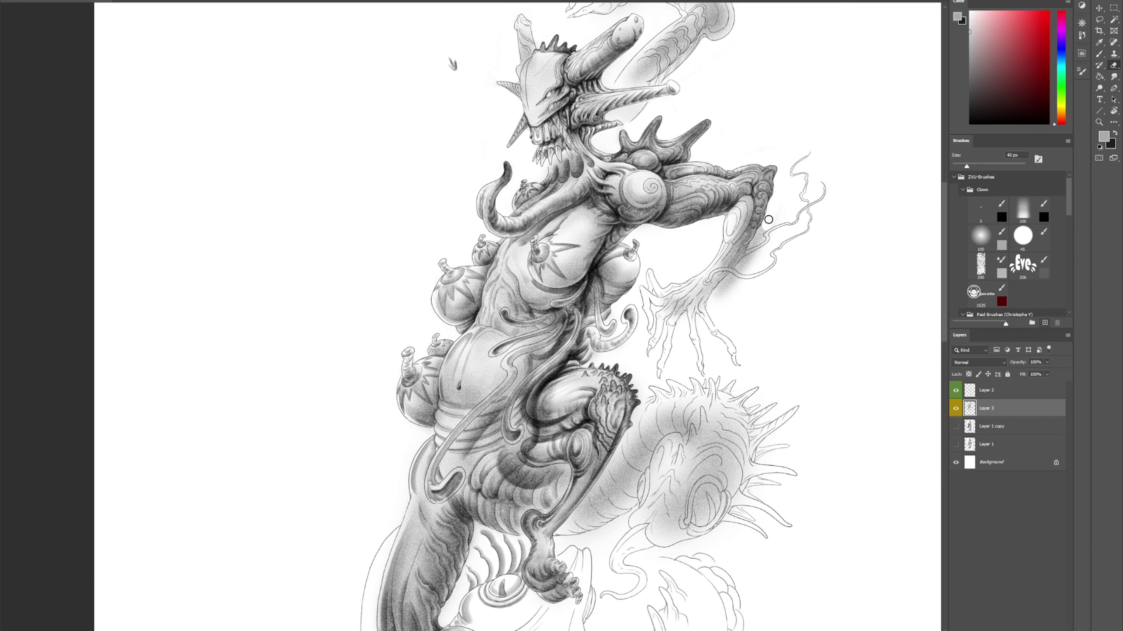
left_click_drag(759, 239, 771, 226)
key("ctrl+z")
key("ctrl+z")
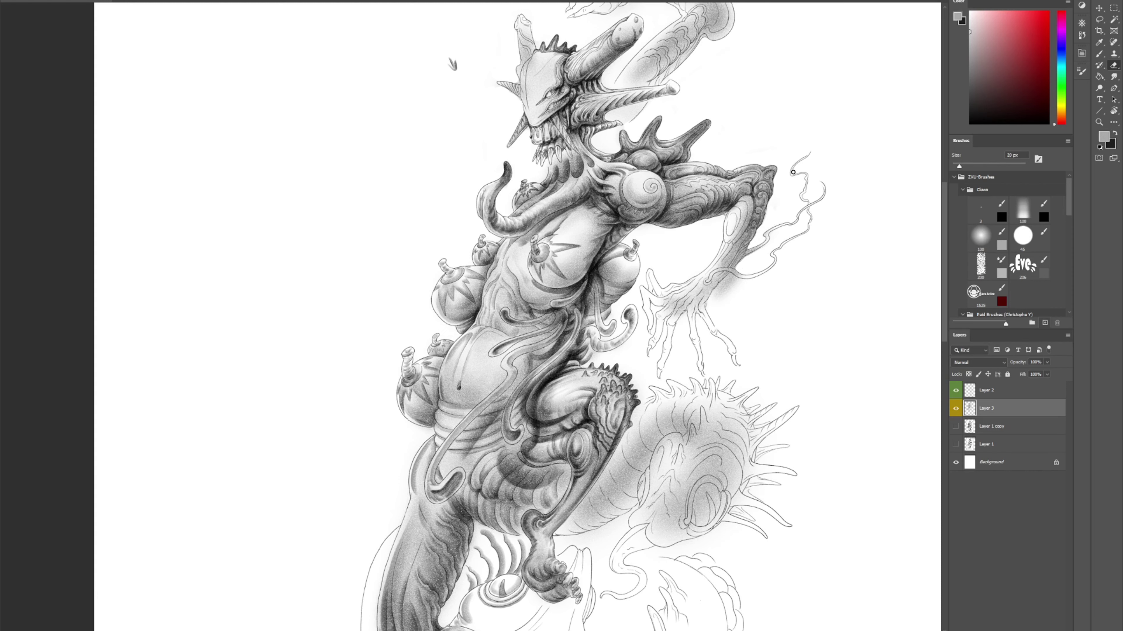
left_click_drag(734, 278, 723, 286)
key("b")
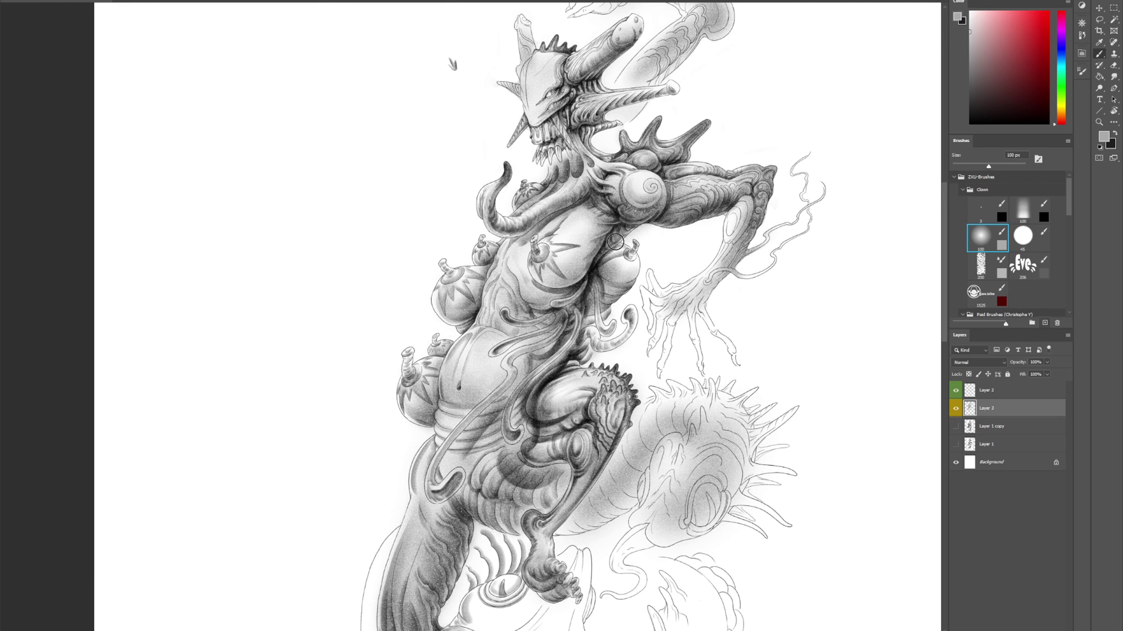
mouse_move(658, 218)
left_mouse_down()
mouse_move(629, 232)
mouse_move(655, 217)
left_mouse_up()
key("ctrl+z")
Group the selected shading layer and add a new layer directly above it inside the group
key("ctrl+g")
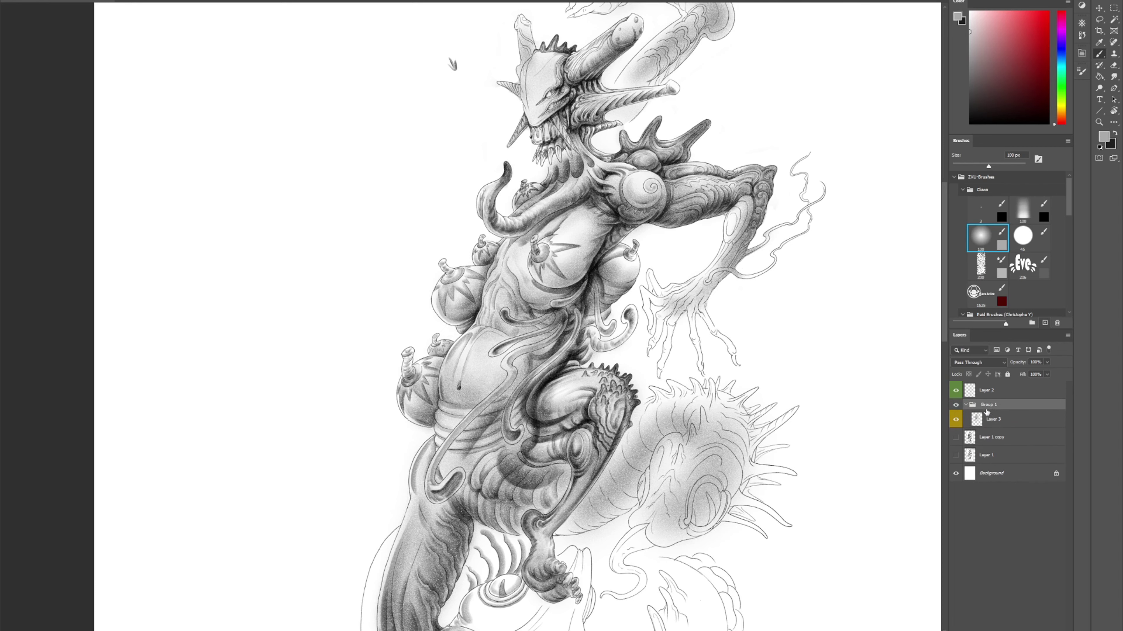
left_click(975, 362)
left_click(968, 419)
left_click(991, 418)
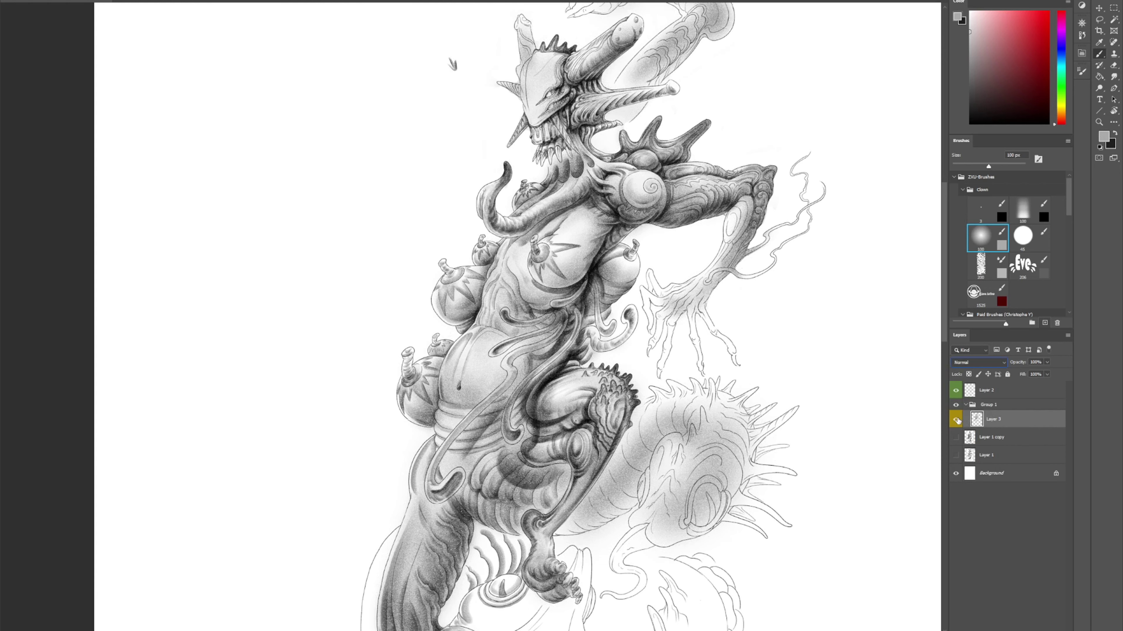
key("ctrl+shift+n")
left_click(397, 133)
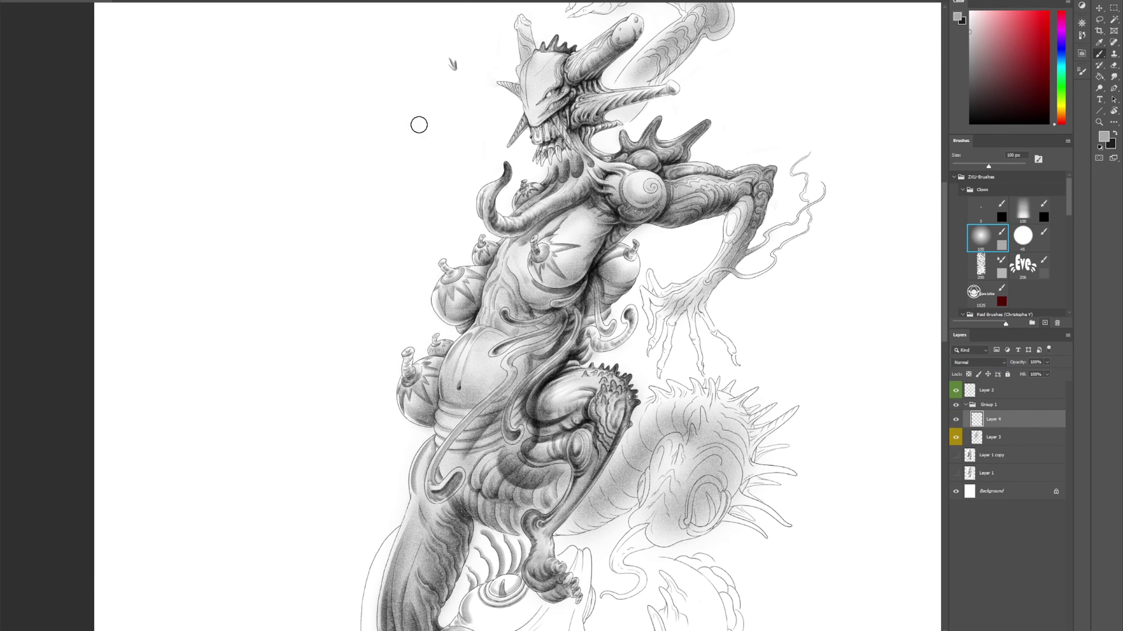
Enlarge the soft brush to 200 px and try a shading stroke beneath the shoulder
key("bracketright")
key("bracketright")
key("bracketright")
key("bracketright")
mouse_move(641, 249)
left_mouse_down()
mouse_move(639, 284)
mouse_move(641, 260)
mouse_move(612, 277)
mouse_move(648, 252)
left_mouse_up()
key("ctrl+z")
key("ctrl+z")
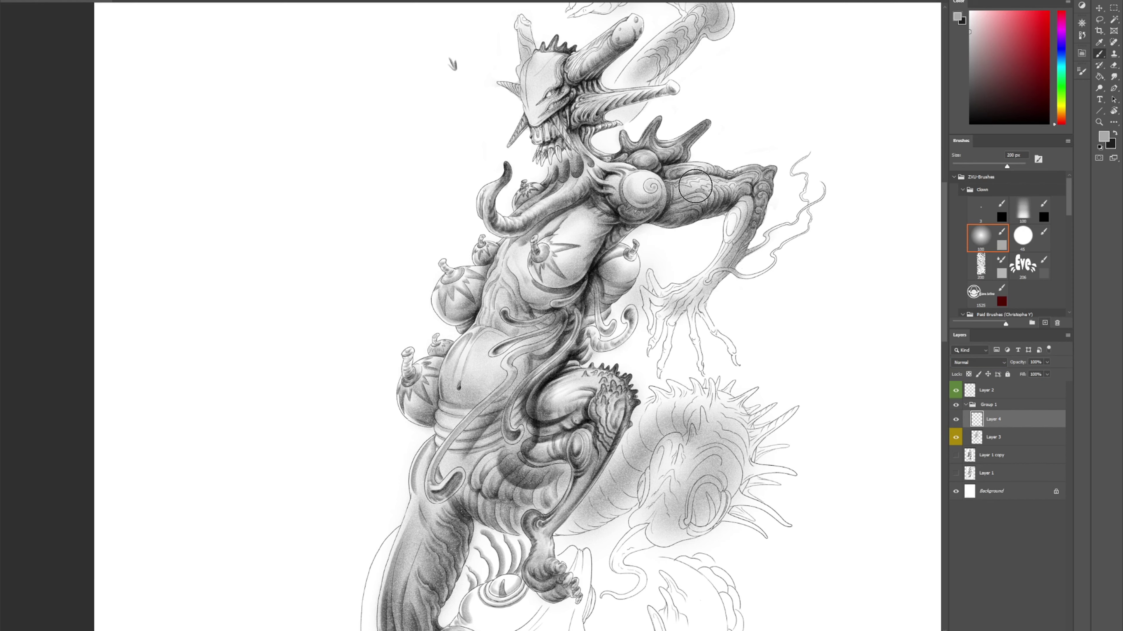
Set the new layer's blend mode to Multiply
left_click(990, 400)
left_click(986, 422)
left_click(978, 365)
left_click(977, 402)
key("ctrl+z")
left_click(978, 363)
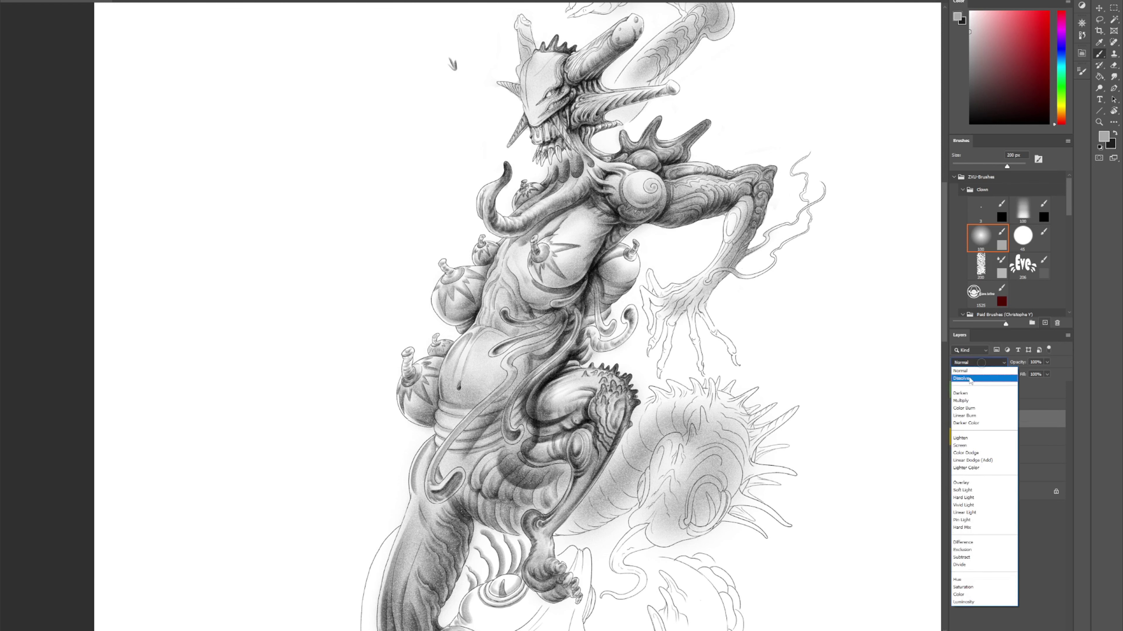
left_click(962, 401)
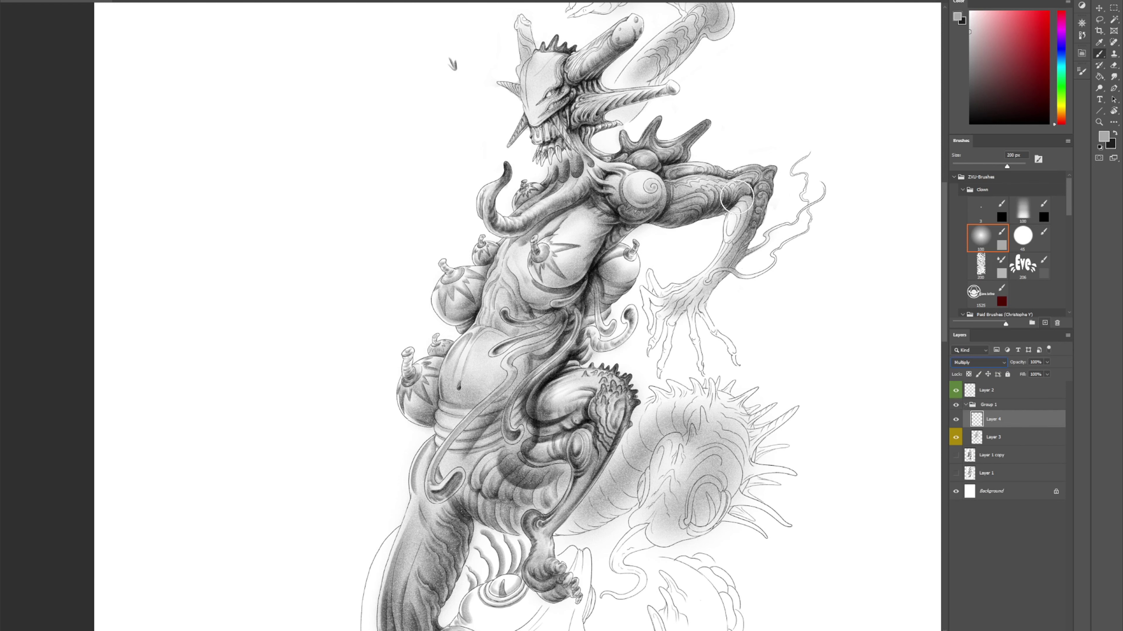
Deepen the shading of the elbow and forearm on the Multiply layer and erase the overspill around the arm
mouse_move(725, 226)
left_mouse_down()
mouse_move(721, 243)
mouse_move(731, 208)
mouse_move(748, 206)
left_mouse_up()
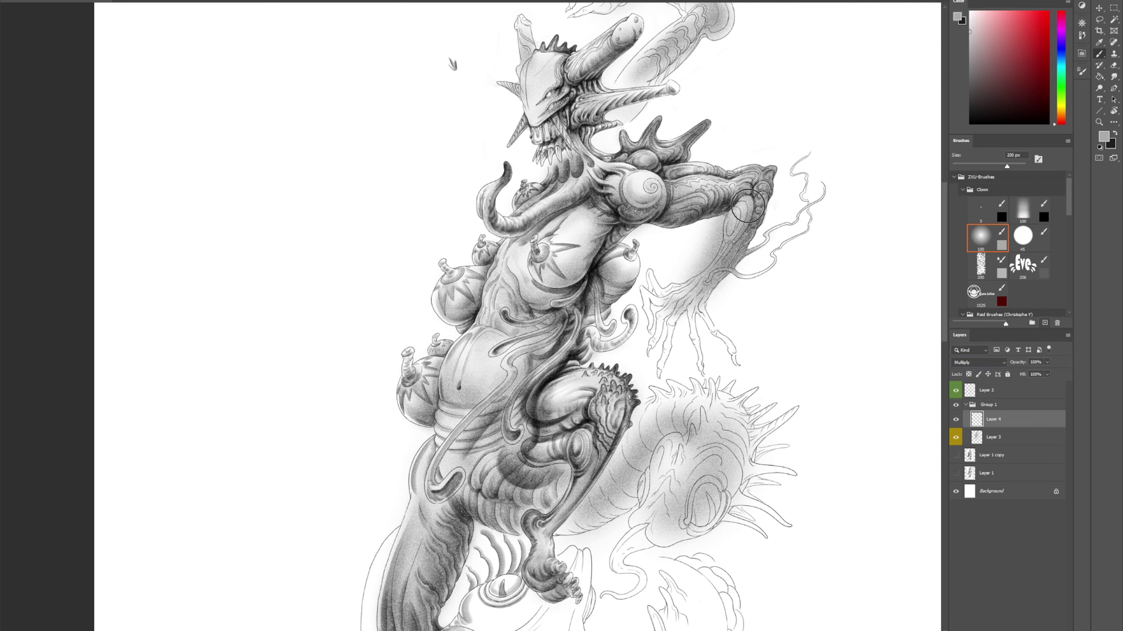
key("e")
mouse_move(723, 218)
left_mouse_down()
mouse_move(717, 204)
mouse_move(712, 248)
mouse_move(699, 267)
mouse_move(674, 270)
left_mouse_up()
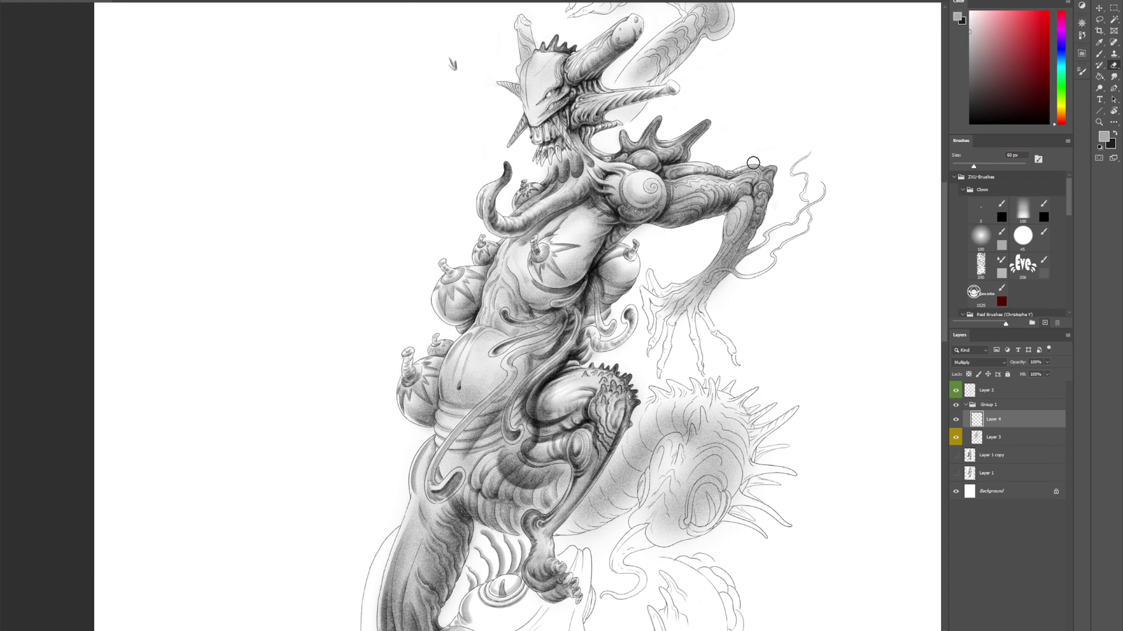
Lower the Multiply layer's opacity to 47%, compare the drawing with and without it, and merge it into the shading layer below
left_click_drag(1017, 362, 995, 367)
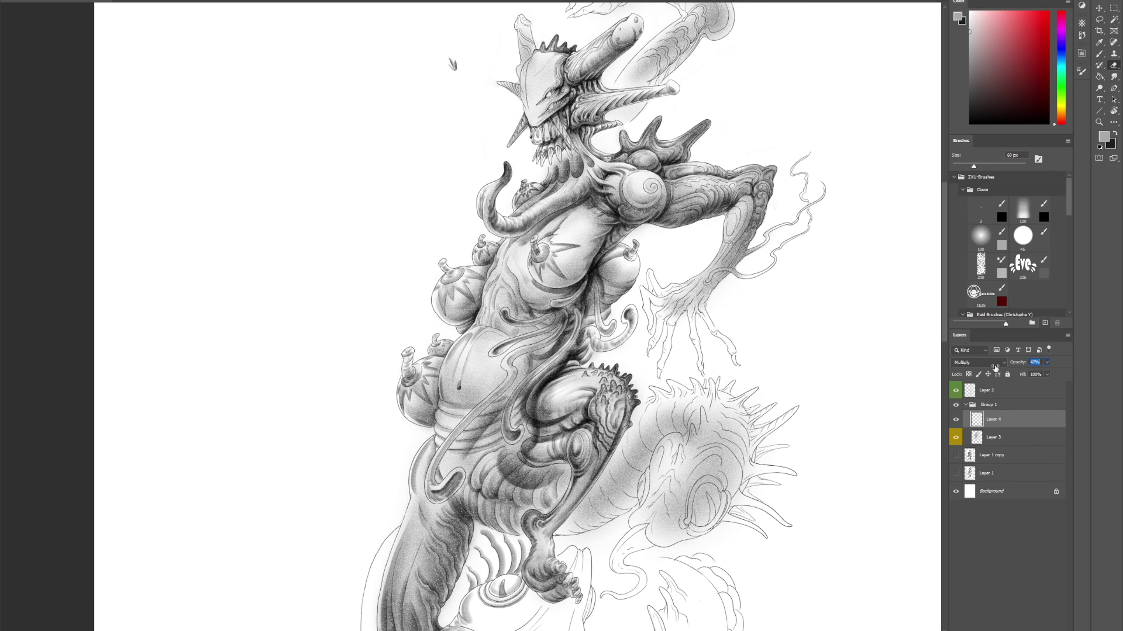
left_click(956, 419)
left_click(956, 420)
key("ctrl+e")
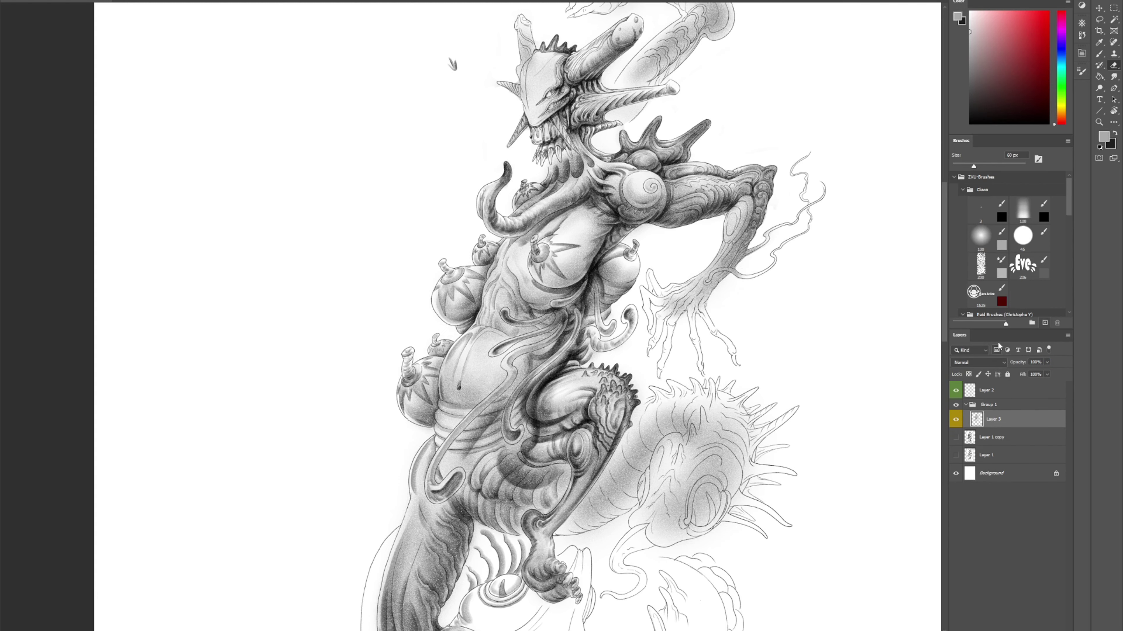
Add another layer above the shading layer with the Multiply blend mode and choose the soft round brush
key("ctrl+shift+n")
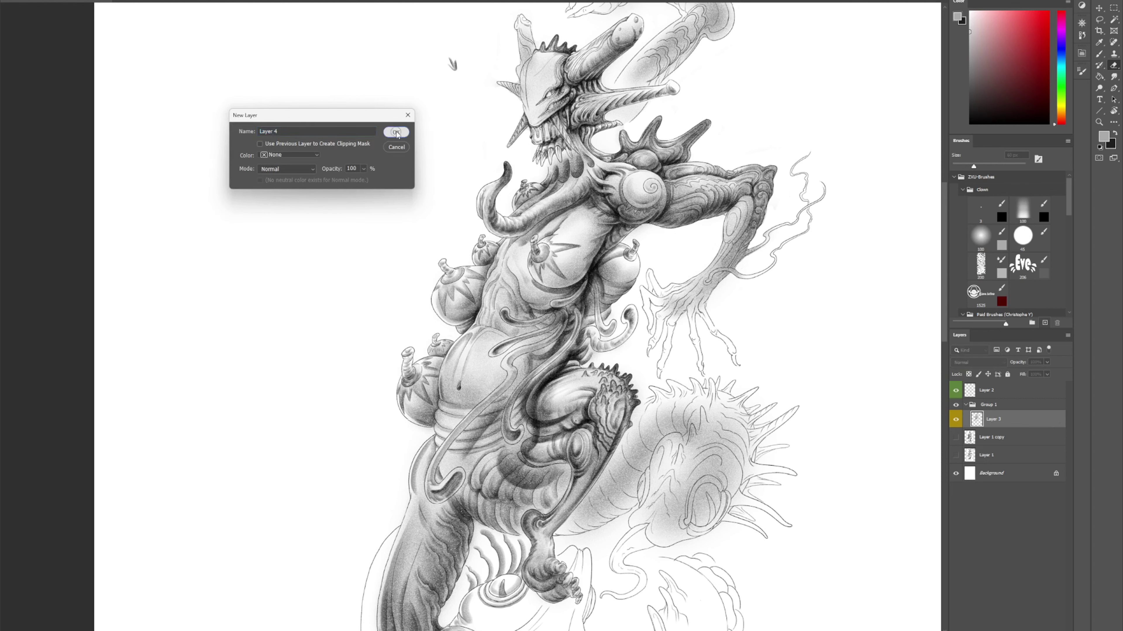
key("Return")
left_click(981, 237)
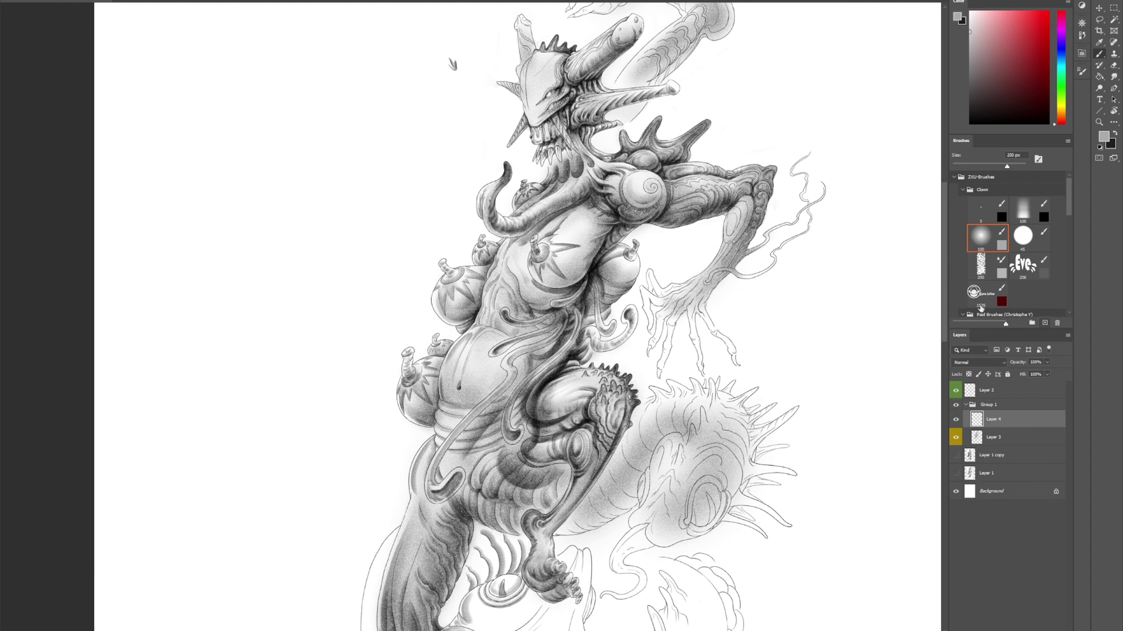
left_click(978, 363)
left_click(978, 400)
Darken the back spikes on the Multiply layer and erase the overspill around them with a progressively smaller eraser
mouse_move(700, 82)
left_mouse_down()
mouse_move(668, 135)
mouse_move(658, 128)
mouse_move(707, 122)
mouse_move(694, 152)
mouse_move(737, 113)
mouse_move(625, 133)
mouse_move(655, 120)
left_mouse_up()
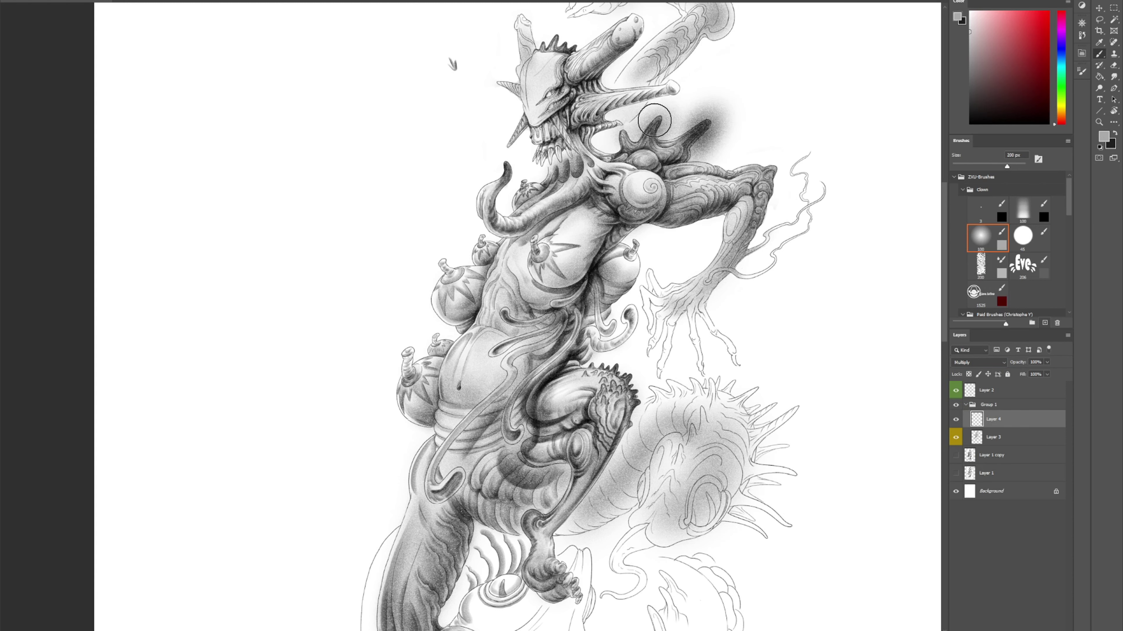
key("e")
key("bracketleft")
key("bracketleft")
key("bracketleft")
key("bracketleft")
key("bracketleft")
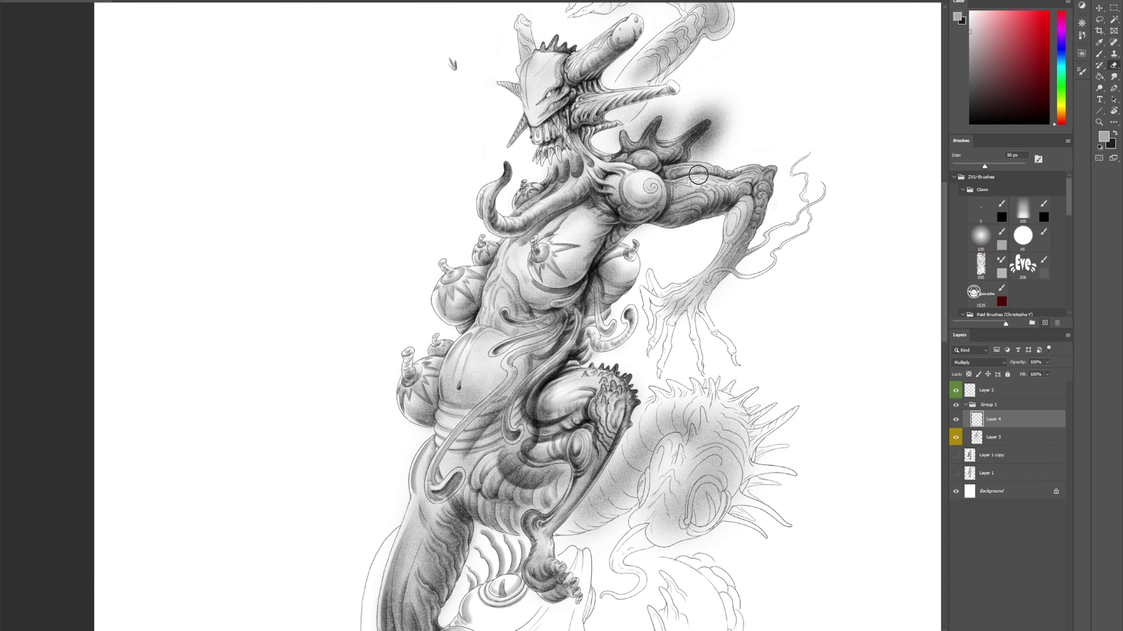
mouse_move(699, 174)
left_mouse_down()
mouse_move(726, 129)
mouse_move(702, 167)
mouse_move(728, 134)
mouse_move(715, 137)
mouse_move(731, 99)
mouse_move(666, 136)
mouse_move(729, 101)
mouse_move(703, 111)
mouse_move(718, 106)
mouse_move(722, 119)
mouse_move(674, 119)
mouse_move(658, 103)
mouse_move(647, 112)
mouse_move(655, 55)
mouse_move(629, 80)
mouse_move(639, 112)
mouse_move(608, 128)
mouse_move(627, 118)
mouse_move(635, 135)
mouse_move(649, 115)
left_mouse_up()
key("bracketleft")
key("bracketleft")
key("bracketleft")
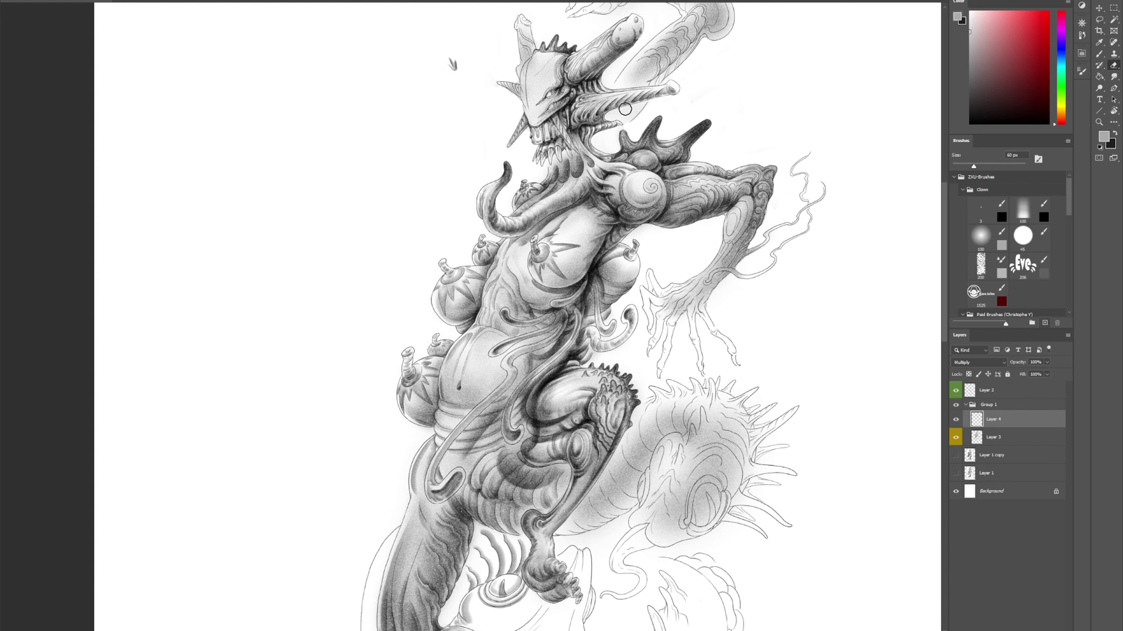
Touch up the shading around the spike nearest the jaw and merge the Multiply layer into the shading layer below
key("b")
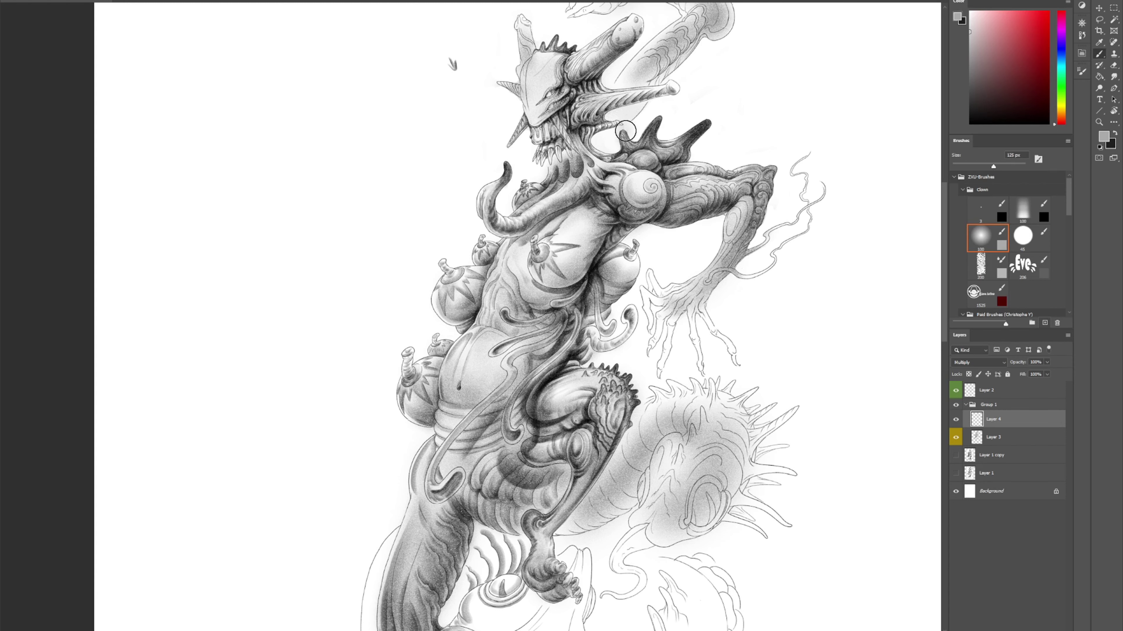
key("e")
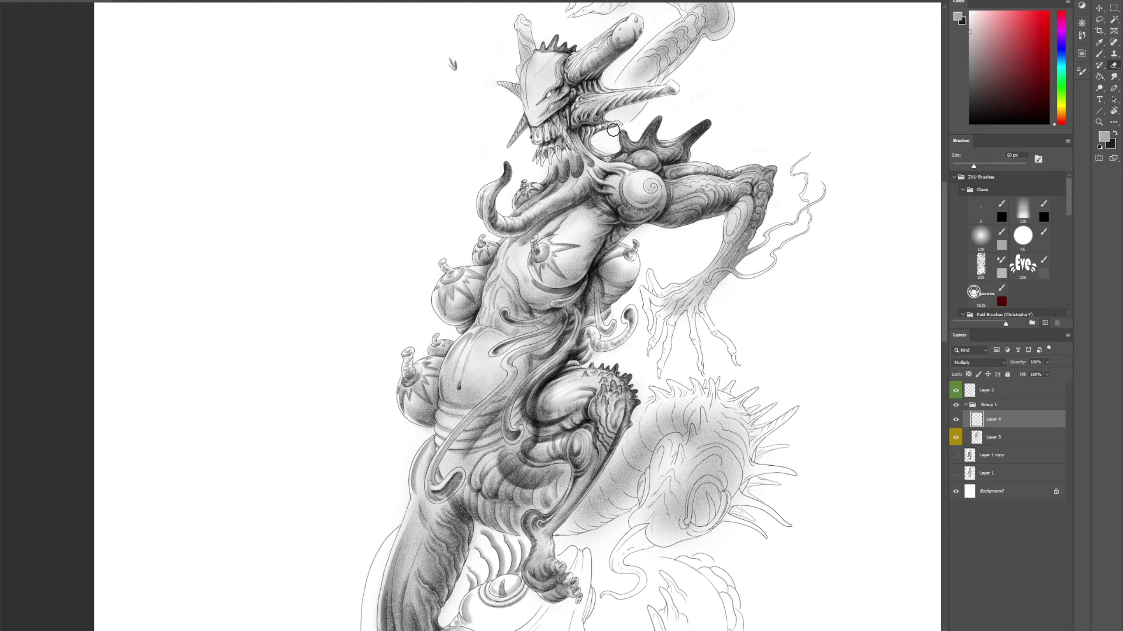
key("ctrl+e")
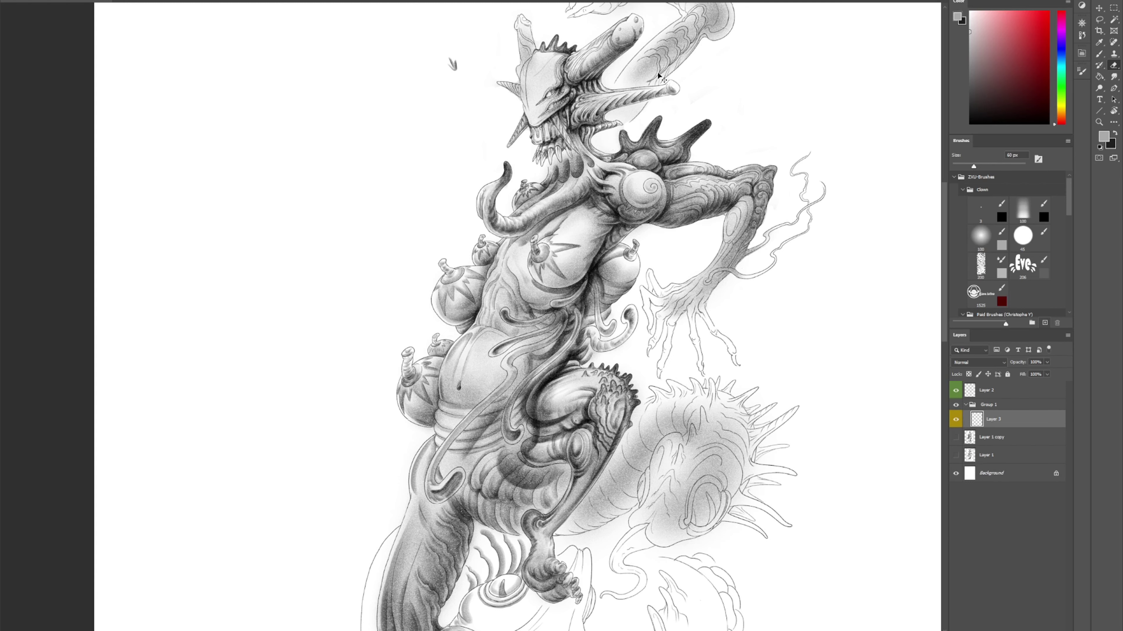
Try shading the chest and shoulder ball, sampling the light grey of the shoulder as the brush colour
key("b")
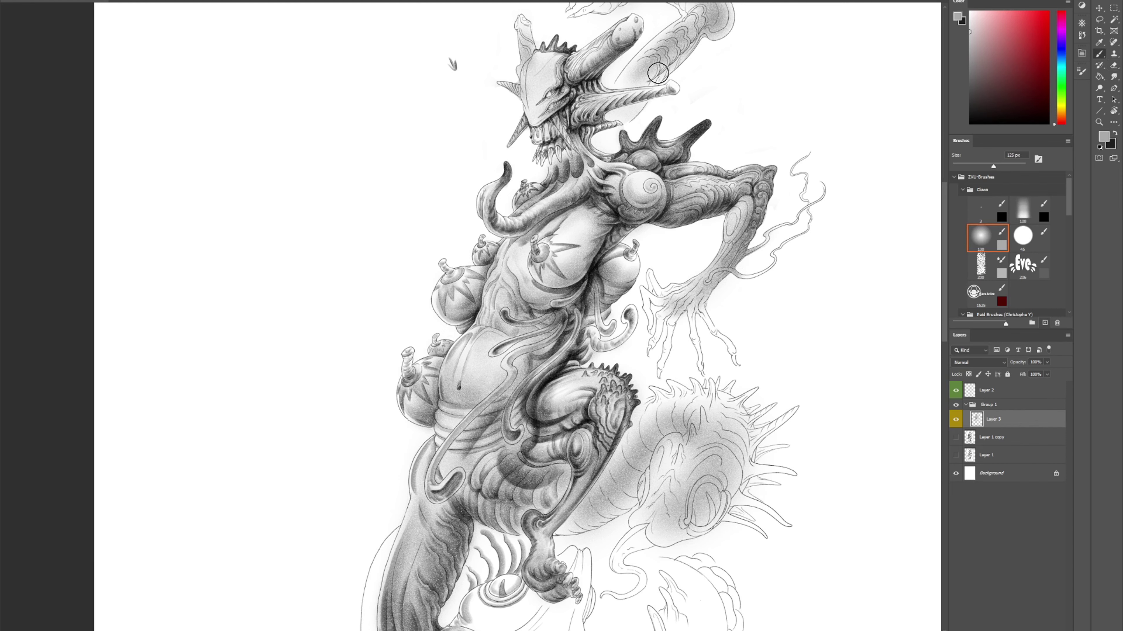
mouse_move(596, 229)
left_mouse_down()
mouse_move(563, 280)
mouse_move(617, 193)
mouse_move(592, 253)
left_mouse_up()
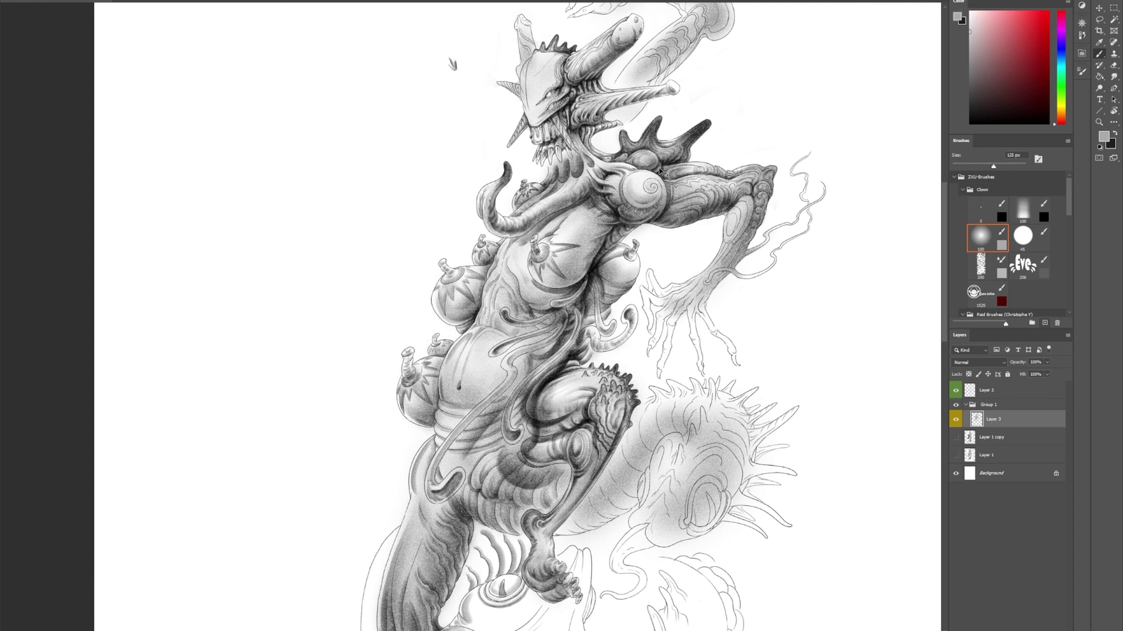
left_click(648, 193, "alt")
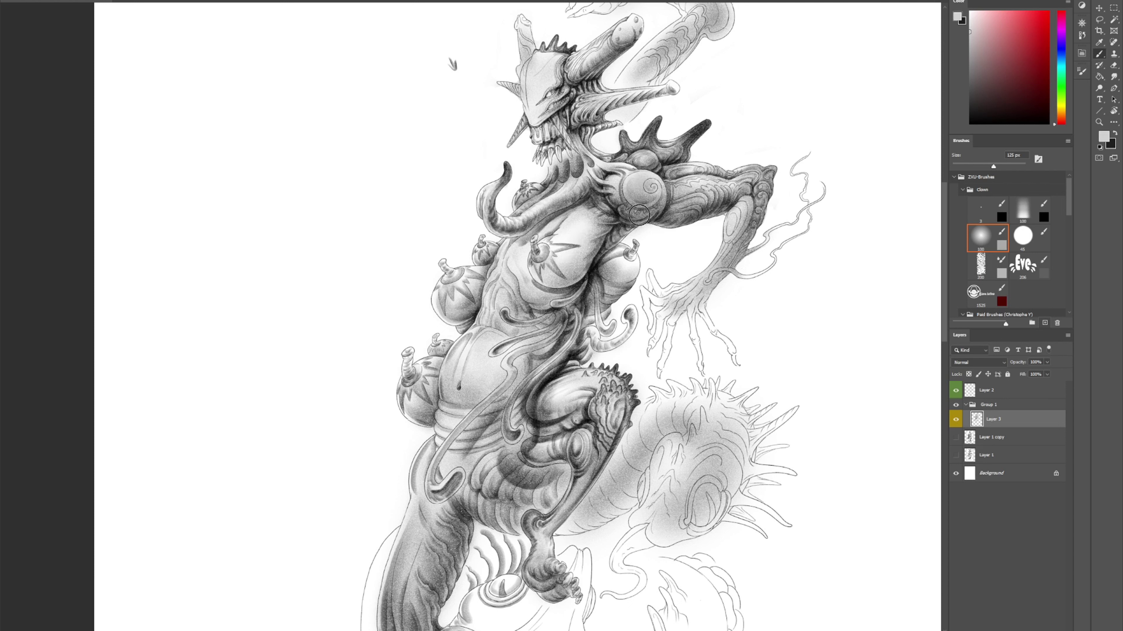
key("ctrl+z")
key("ctrl+shift+alt+n")
key("shift+alt+m")
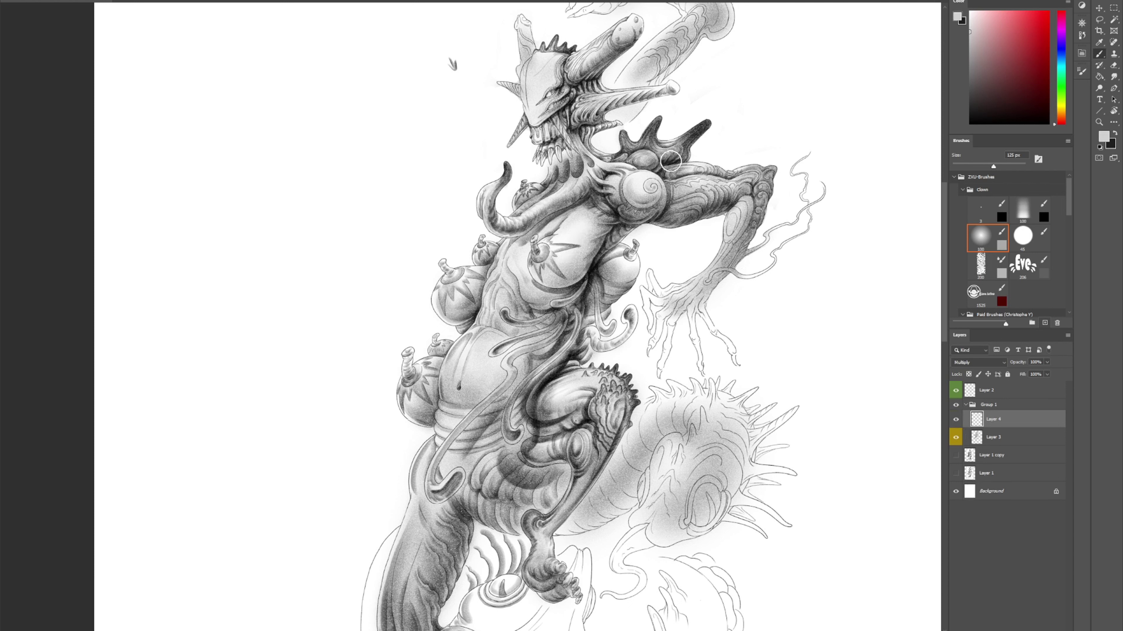
key("ctrl+z")
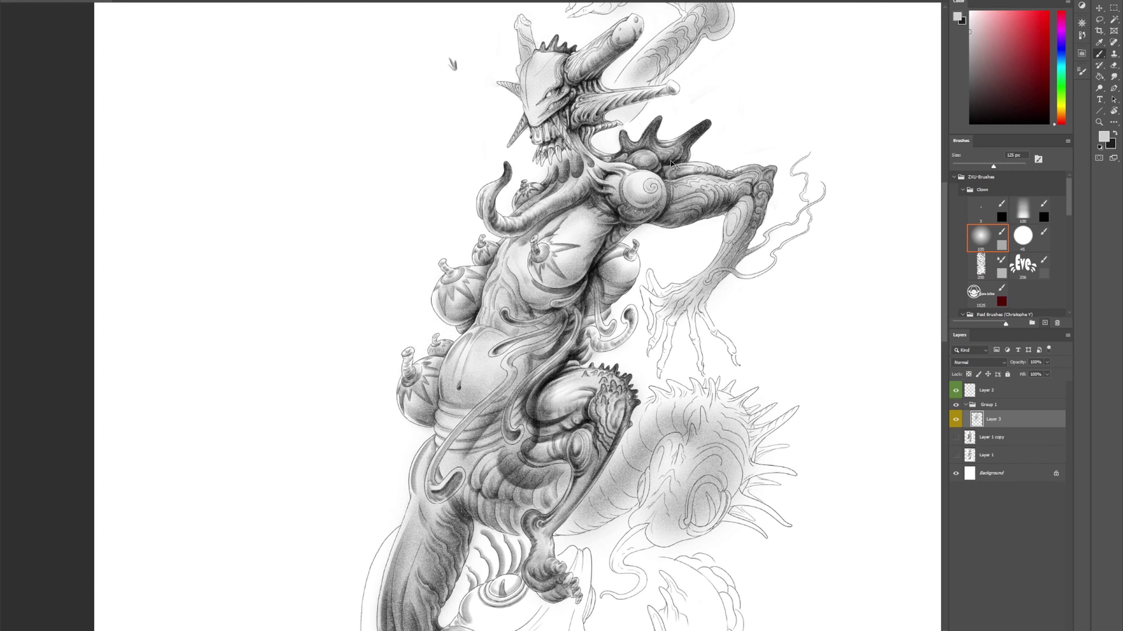
Add a new layer above the shading layer inside the group and set its blend mode to Multiply
key("ctrl+shift+n")
left_click(397, 128)
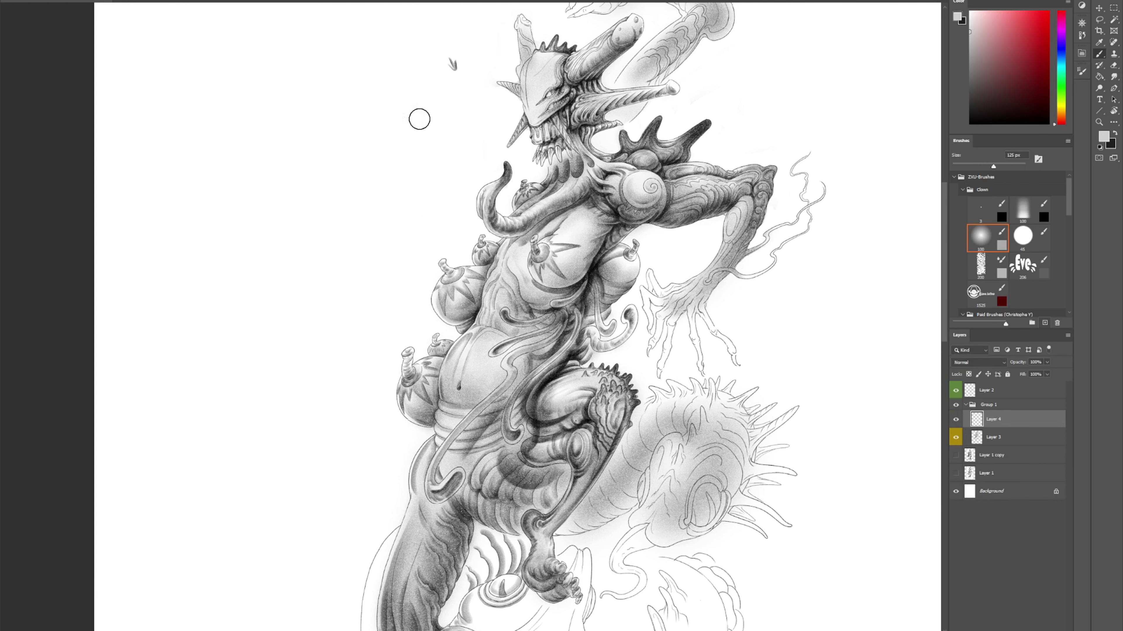
left_click(978, 362)
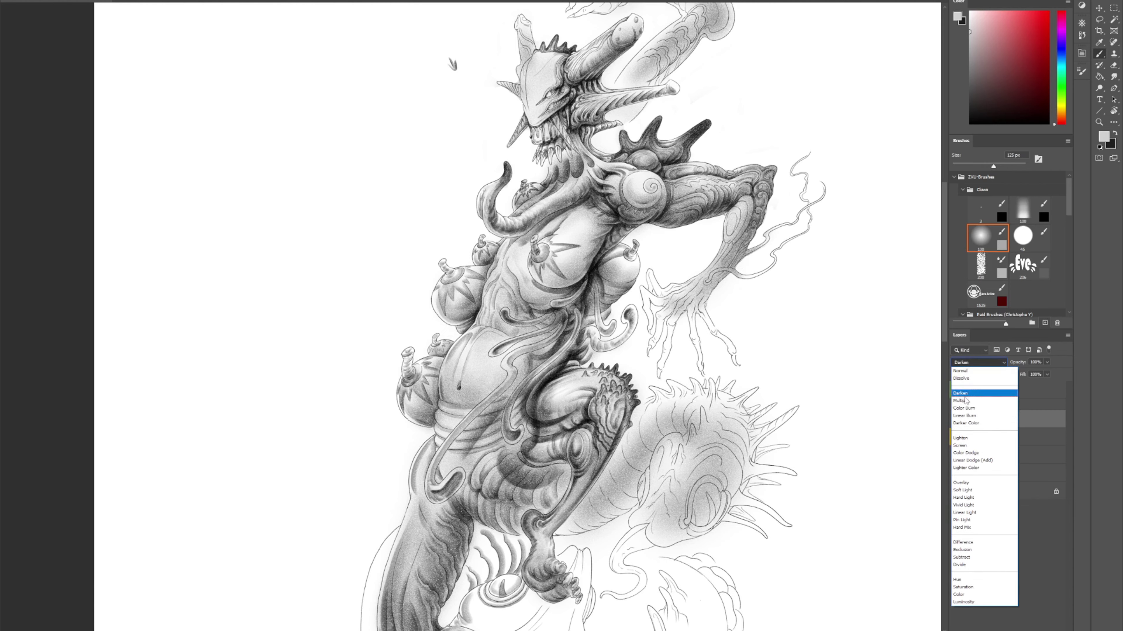
left_click(978, 397)
Shade the outer breasts on the torso's front side with an enlarged soft brush and erase the overspill around them
mouse_move(703, 424)
left_mouse_down()
mouse_move(707, 375)
mouse_move(742, 302)
left_mouse_up()
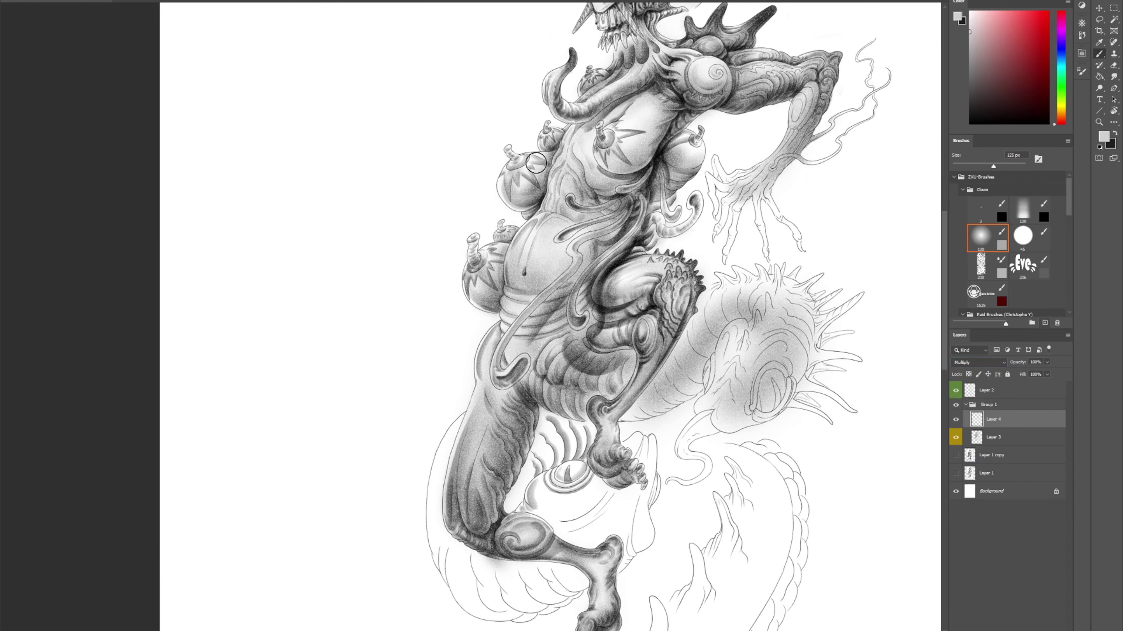
key("bracketright")
key("bracketright")
key("bracketright")
key("bracketright")
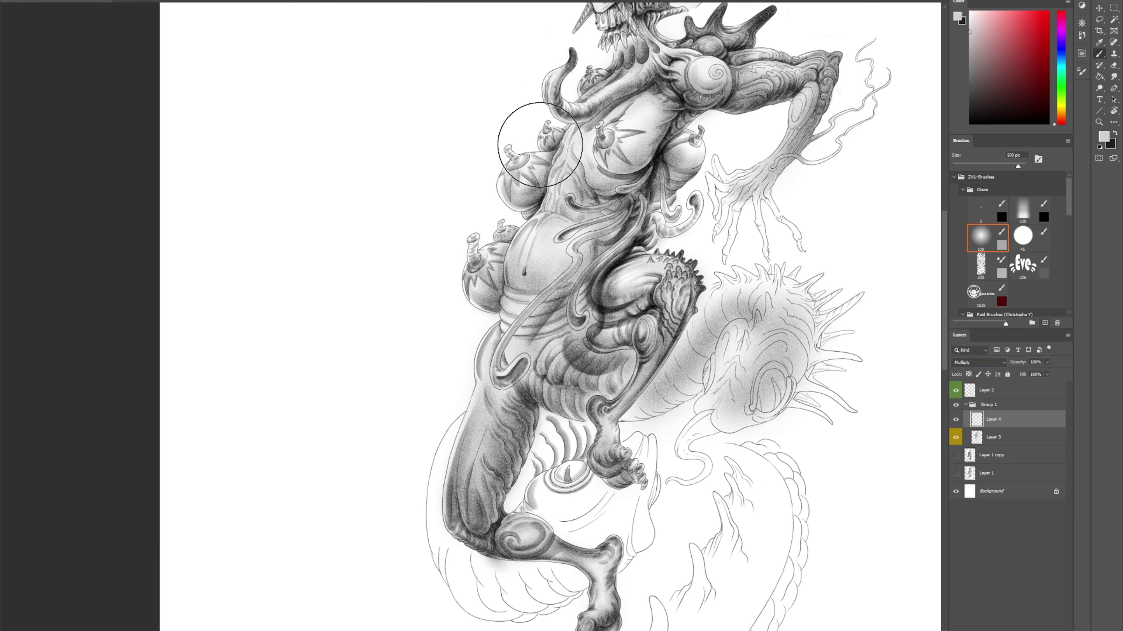
mouse_move(501, 214)
left_mouse_down()
mouse_move(509, 165)
mouse_move(514, 186)
mouse_move(544, 174)
mouse_move(562, 124)
mouse_move(523, 84)
mouse_move(504, 154)
mouse_move(522, 180)
mouse_move(511, 175)
mouse_move(550, 154)
left_mouse_up()
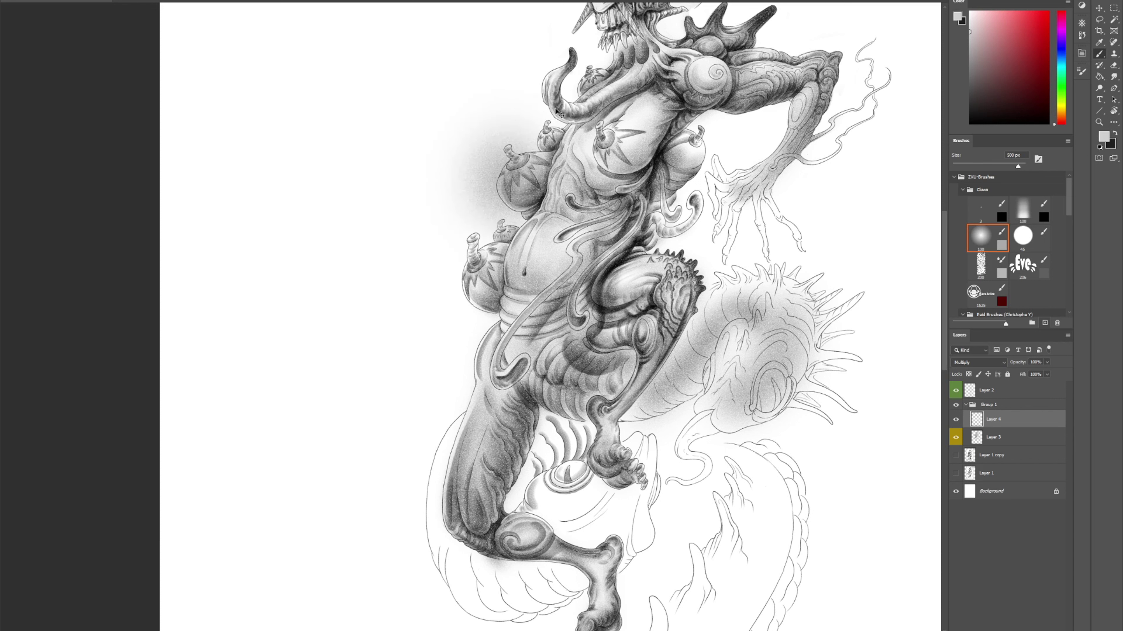
key("ctrl+z")
key("e")
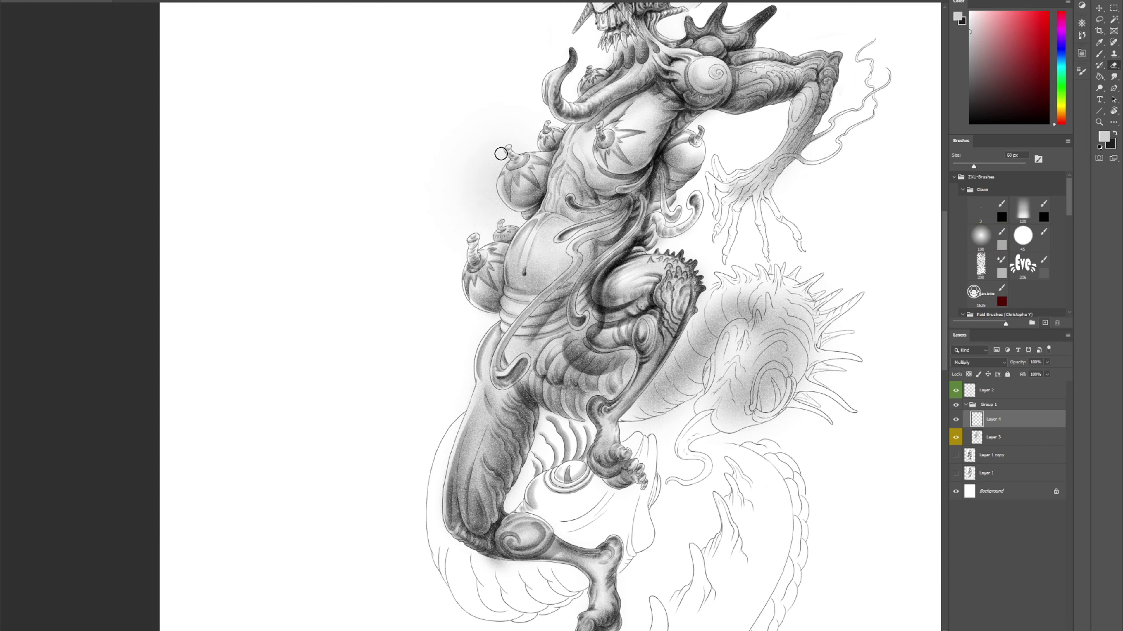
left_click_drag(498, 156, 489, 181)
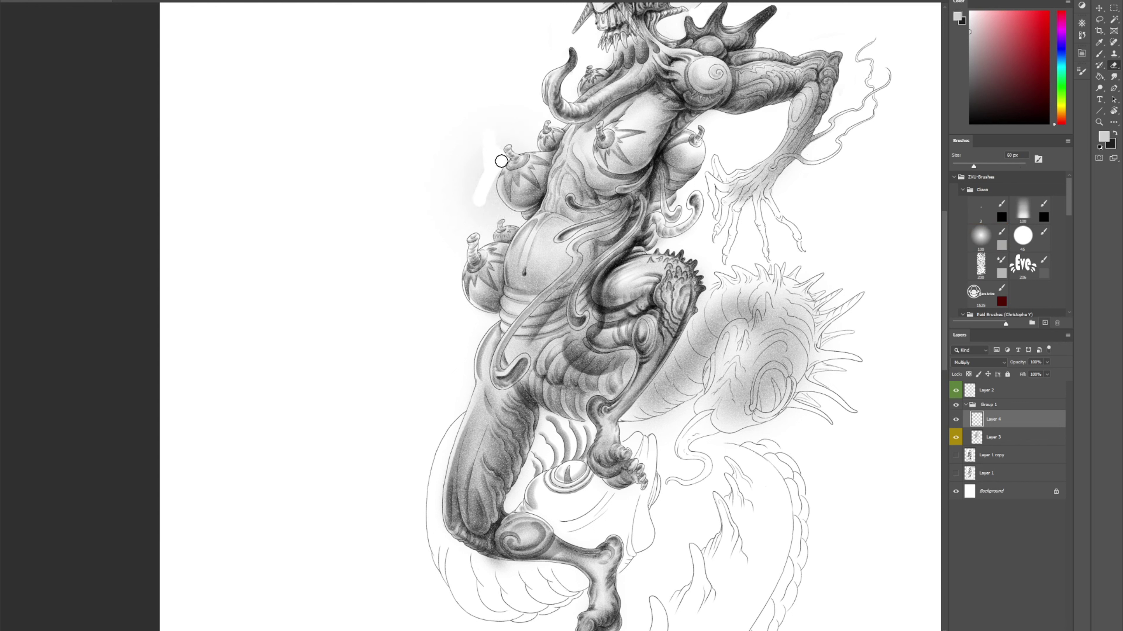
mouse_move(509, 132)
left_mouse_down()
mouse_move(487, 139)
mouse_move(489, 193)
left_mouse_up()
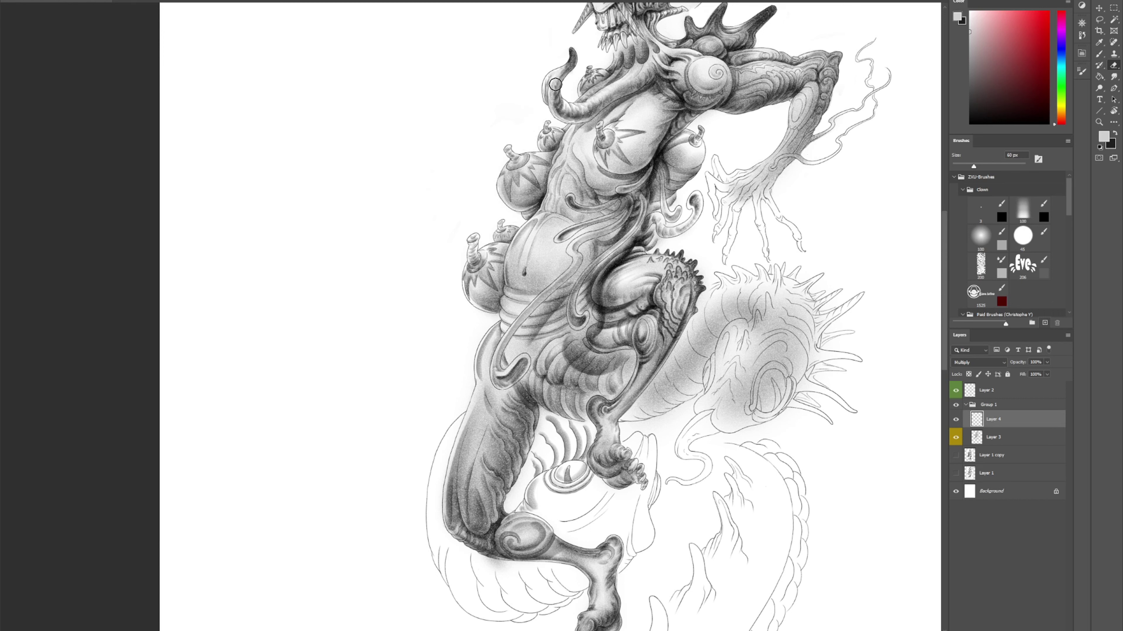
Shade the area behind the bent leg's knee and beneath its shin with a smaller soft brush
key("b")
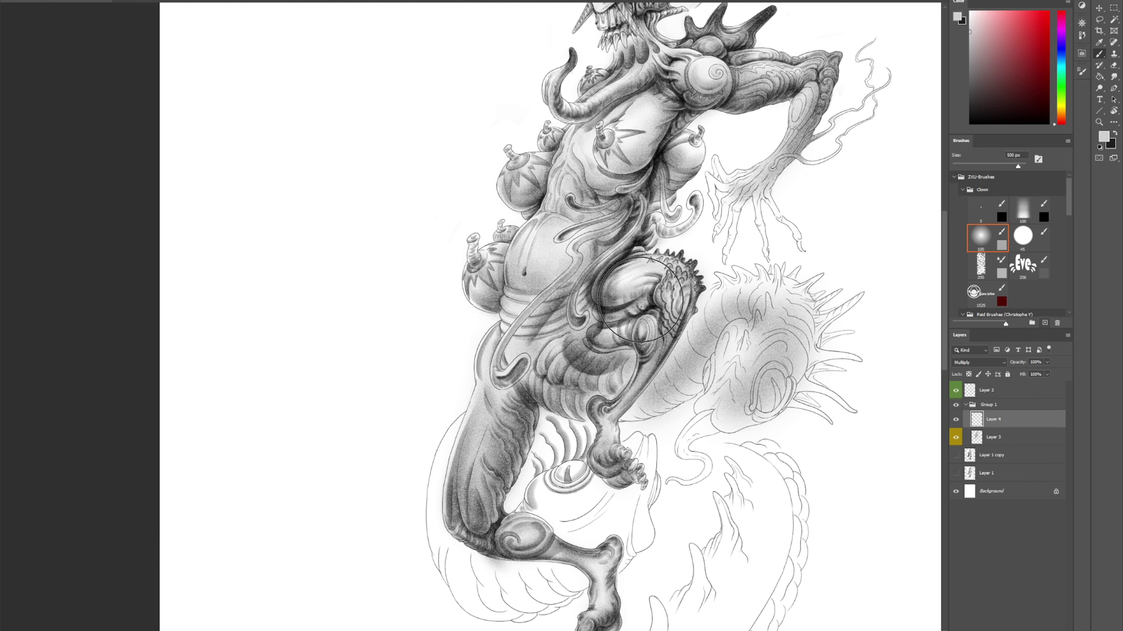
key("bracketleft")
key("bracketleft")
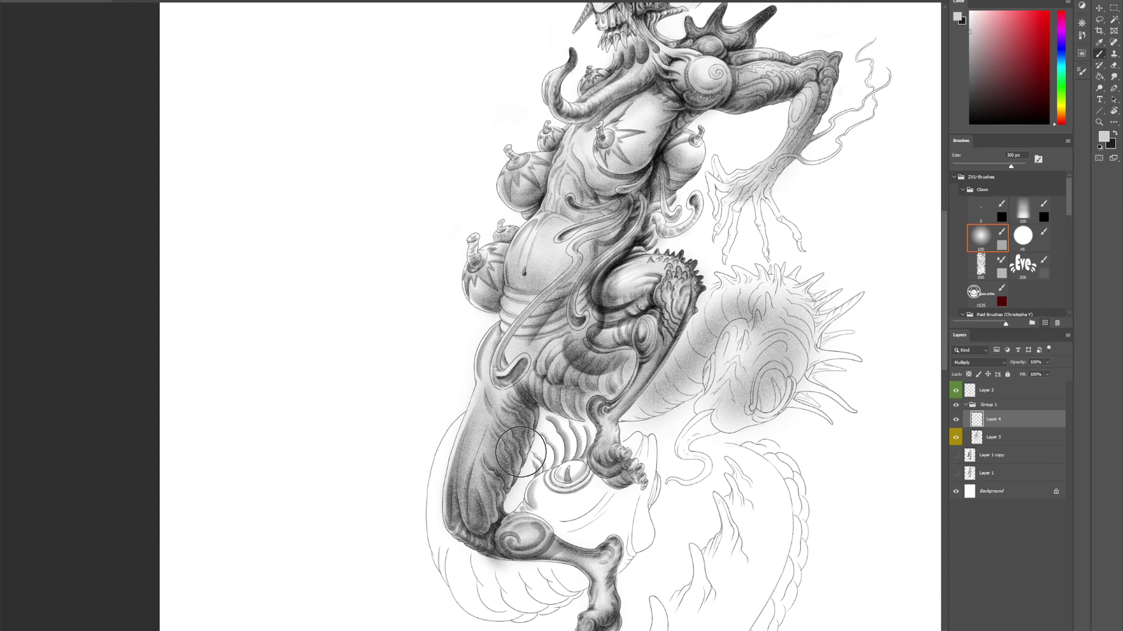
mouse_move(506, 496)
left_mouse_down()
mouse_move(558, 413)
mouse_move(562, 423)
mouse_move(573, 348)
mouse_move(556, 445)
mouse_move(539, 428)
mouse_move(542, 469)
mouse_move(506, 504)
mouse_move(539, 483)
left_mouse_up()
mouse_move(539, 555)
left_mouse_down()
mouse_move(583, 571)
mouse_move(532, 562)
mouse_move(576, 571)
left_mouse_up()
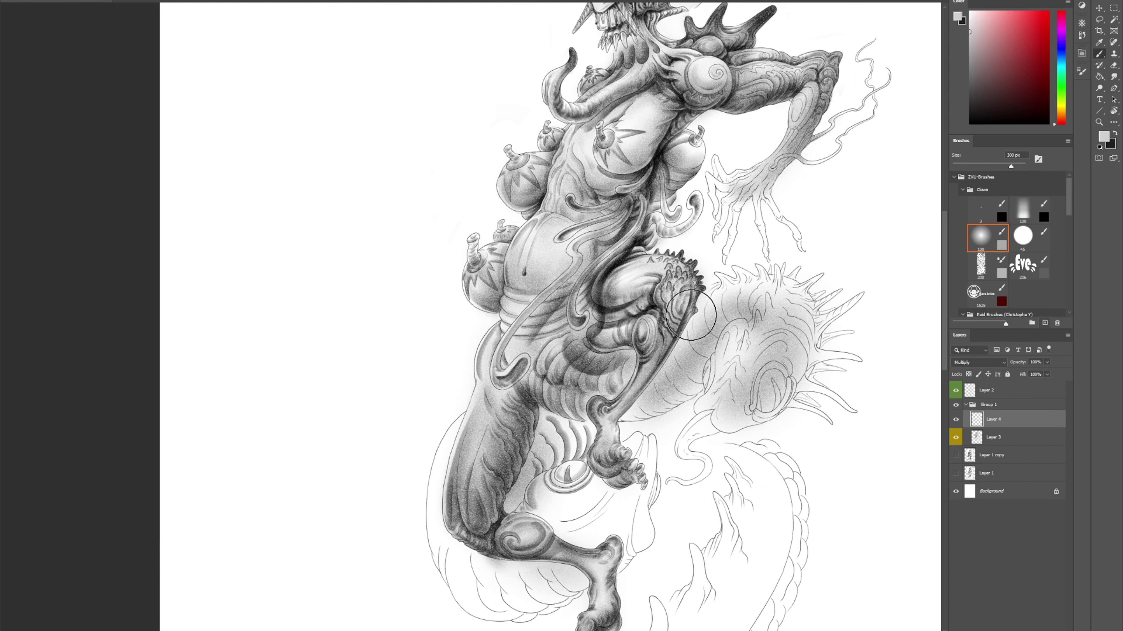
Shade the area between the back breast, the curled tentacle and the hanging hand with the soft brush
key("e")
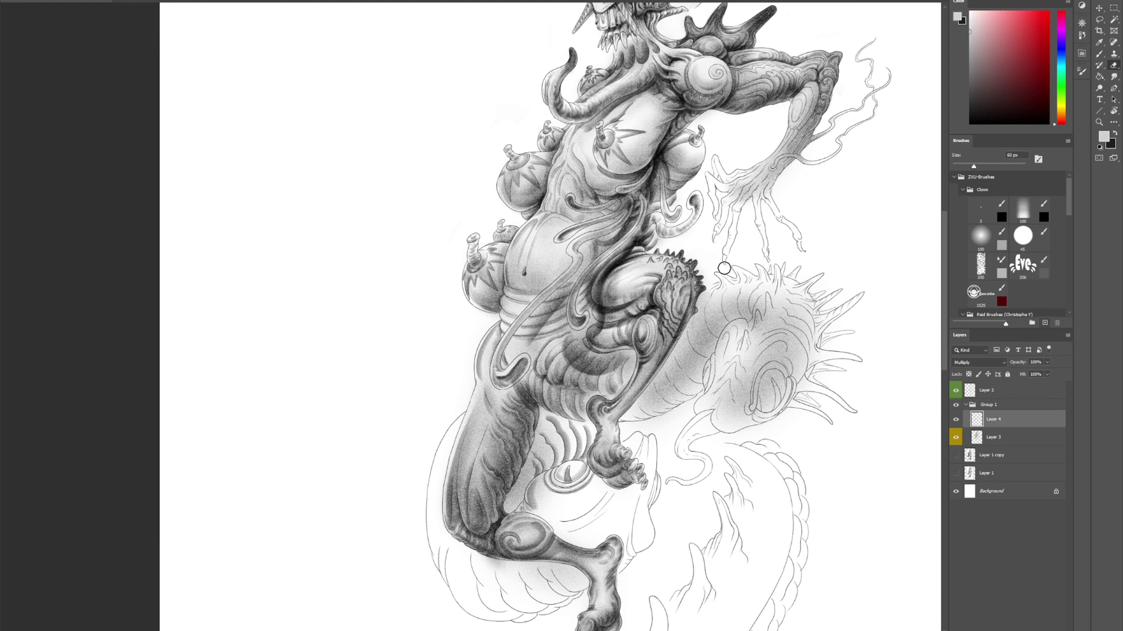
key("b")
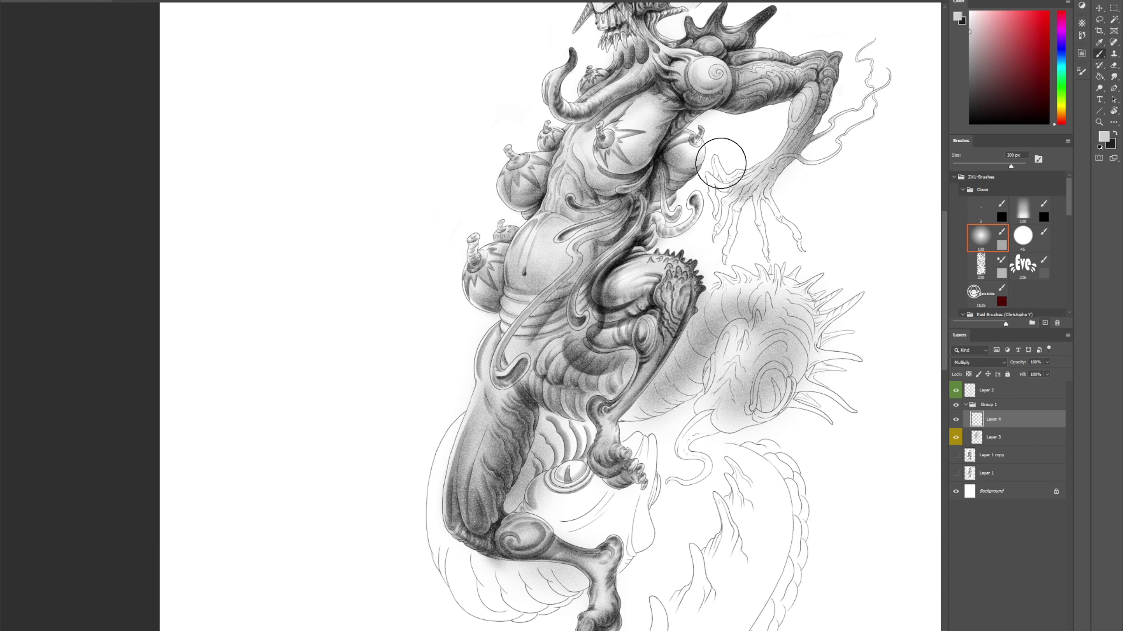
mouse_move(665, 212)
left_mouse_down()
mouse_move(690, 201)
mouse_move(676, 241)
mouse_move(701, 246)
left_mouse_up()
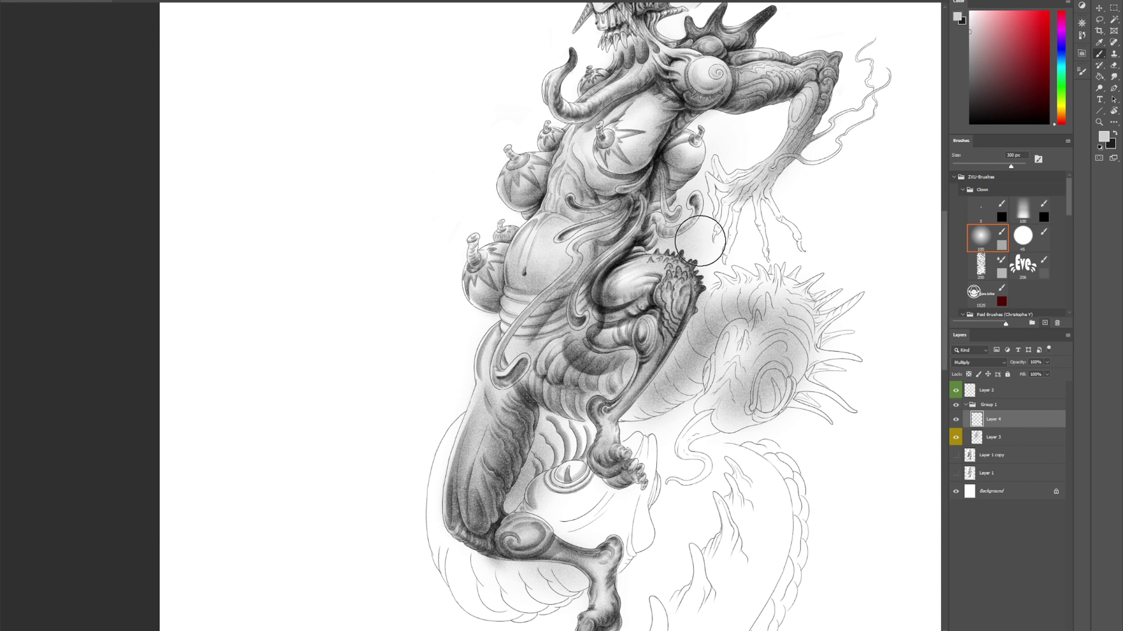
mouse_move(723, 133)
left_mouse_down()
mouse_move(713, 131)
mouse_move(729, 108)
mouse_move(765, 114)
mouse_move(730, 139)
left_mouse_up()
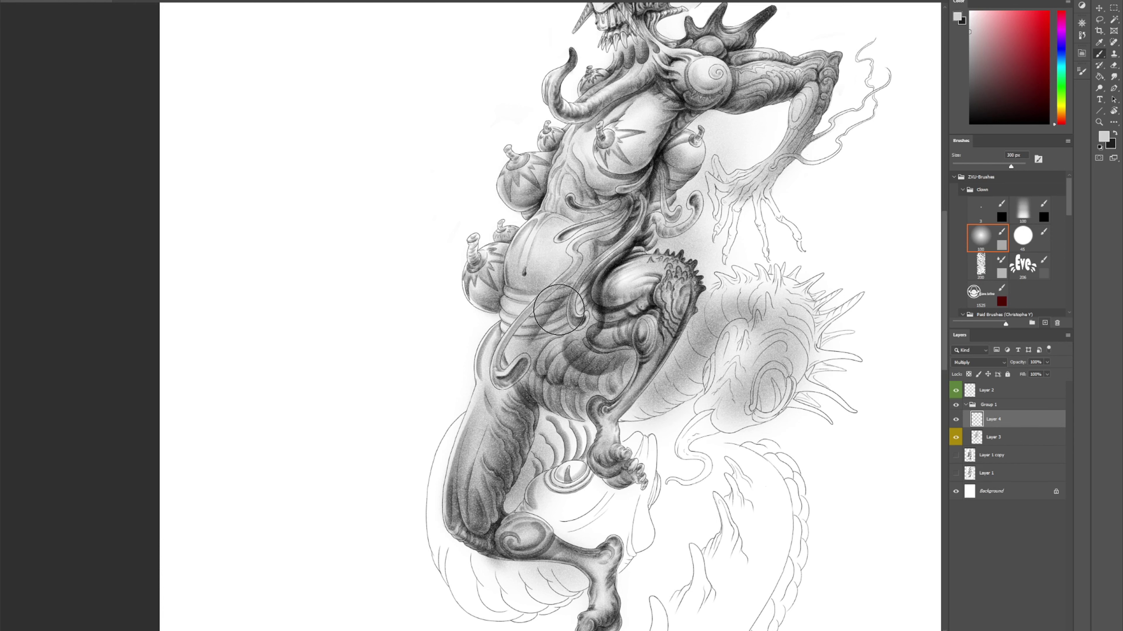
Darken the coil wrapped behind the bent leg along its outer edge with broad soft strokes
mouse_move(534, 200)
left_mouse_down()
mouse_move(514, 133)
mouse_move(554, 320)
left_mouse_up()
left_click_drag(587, 280, 633, 74)
mouse_move(544, 323)
left_mouse_down()
mouse_move(501, 443)
mouse_move(530, 330)
mouse_move(498, 471)
mouse_move(515, 352)
mouse_move(517, 510)
mouse_move(524, 461)
mouse_move(557, 526)
mouse_move(551, 470)
mouse_move(598, 513)
mouse_move(534, 455)
mouse_move(523, 334)
mouse_move(500, 473)
mouse_move(610, 511)
left_mouse_up()
Erase the shading overspill outside the coil behind the bent leg with a 125 px eraser, rotating the canvas for its underside
key("e")
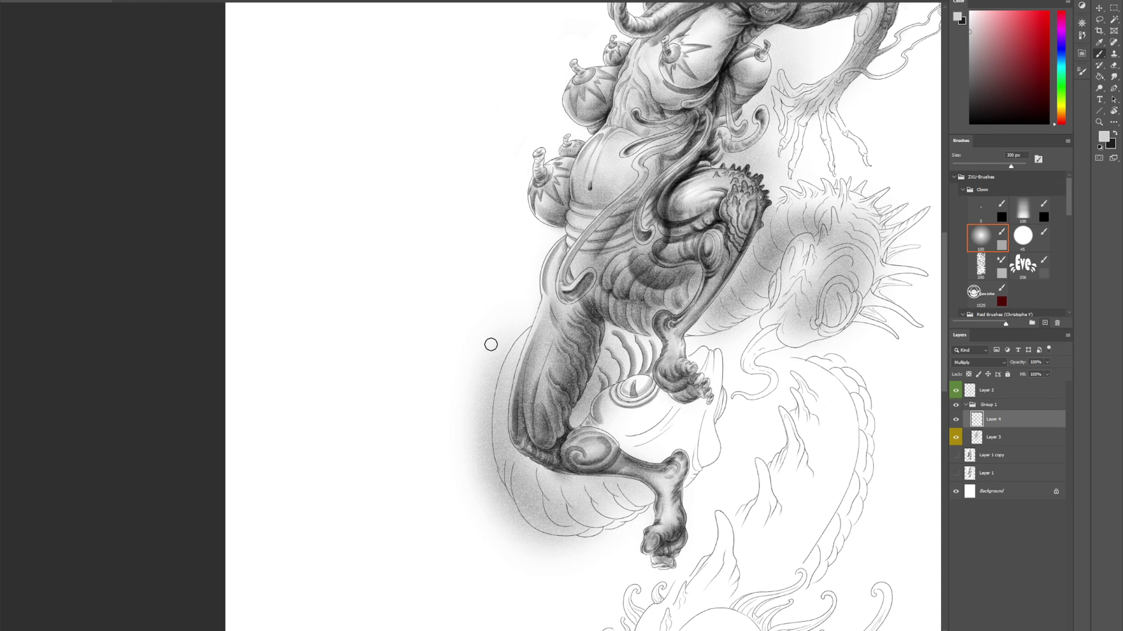
key("bracketright")
key("bracketright")
key("bracketright")
key("bracketright")
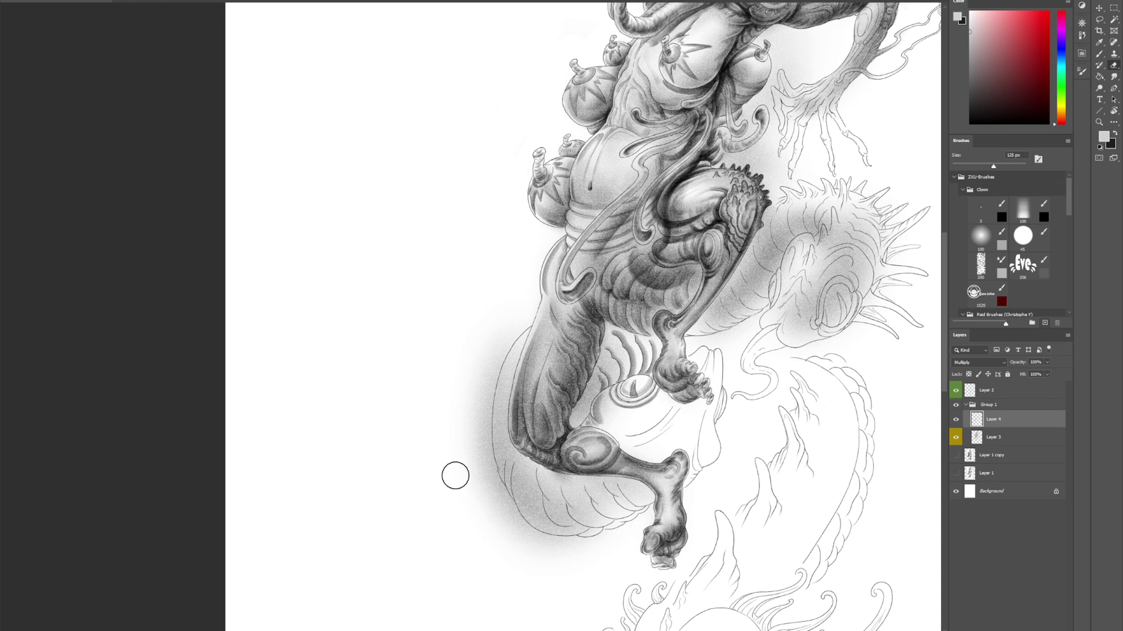
mouse_move(454, 474)
left_mouse_down()
mouse_move(470, 407)
mouse_move(518, 306)
mouse_move(489, 348)
mouse_move(523, 314)
mouse_move(476, 350)
mouse_move(520, 313)
mouse_move(472, 369)
mouse_move(508, 325)
mouse_move(475, 379)
mouse_move(496, 342)
mouse_move(471, 403)
mouse_move(495, 344)
mouse_move(474, 461)
mouse_move(475, 401)
mouse_move(495, 331)
mouse_move(495, 380)
mouse_move(511, 302)
mouse_move(471, 426)
mouse_move(478, 457)
mouse_move(478, 413)
mouse_move(489, 499)
mouse_move(474, 423)
mouse_move(510, 535)
mouse_move(481, 463)
mouse_move(538, 557)
mouse_move(475, 492)
mouse_move(509, 559)
mouse_move(537, 537)
left_mouse_up()
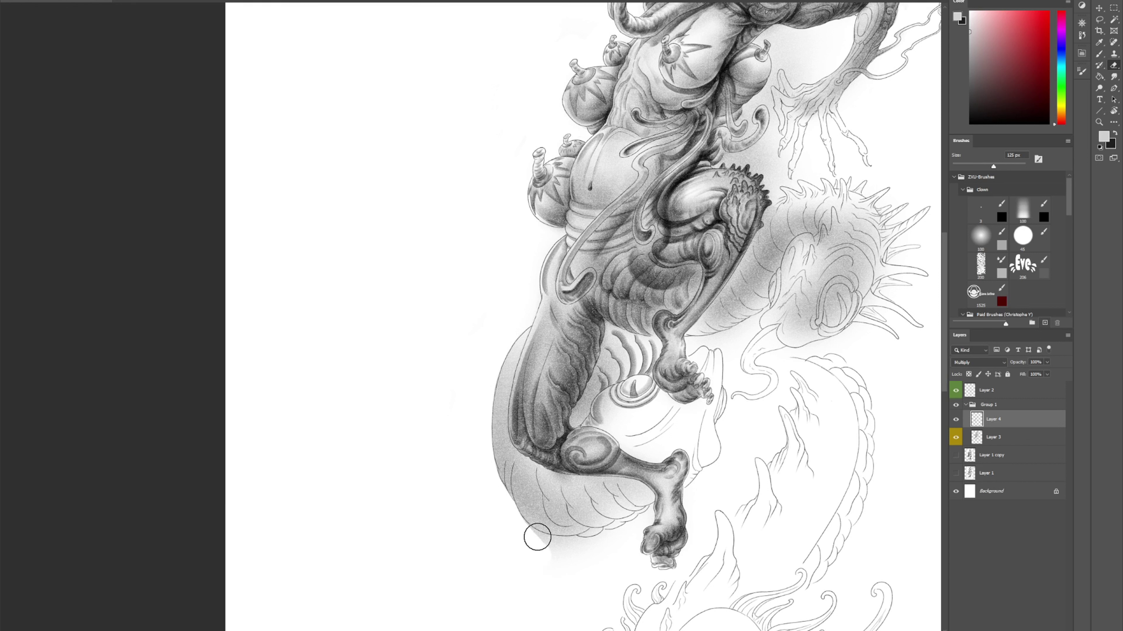
key("r")
left_click_drag(615, 283, 695, 151)
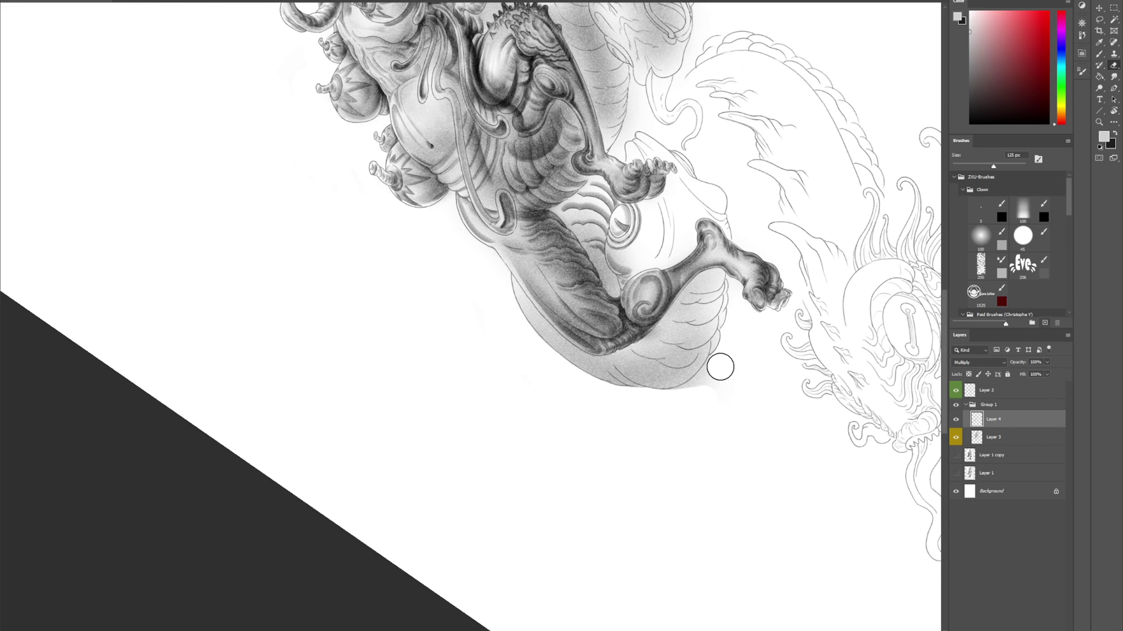
mouse_move(718, 367)
left_mouse_down()
mouse_move(667, 403)
mouse_move(733, 365)
mouse_move(730, 401)
mouse_move(715, 403)
mouse_move(725, 371)
left_mouse_up()
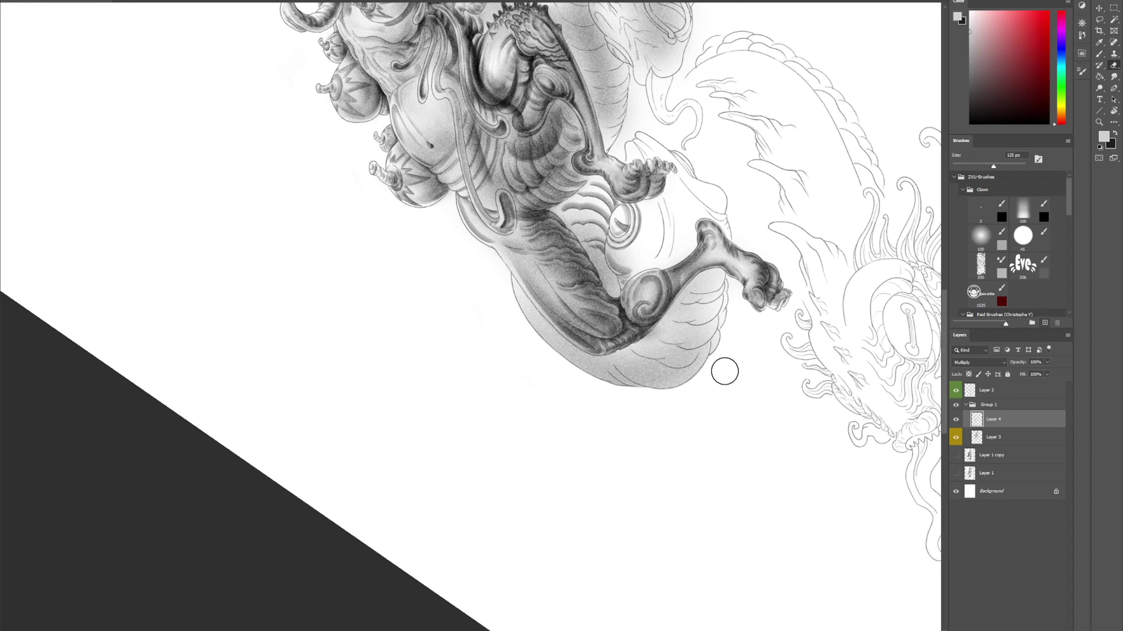
key("Escape")
Try shading the spikes along the outer edge of the spiny coil with the soft brush
key("b")
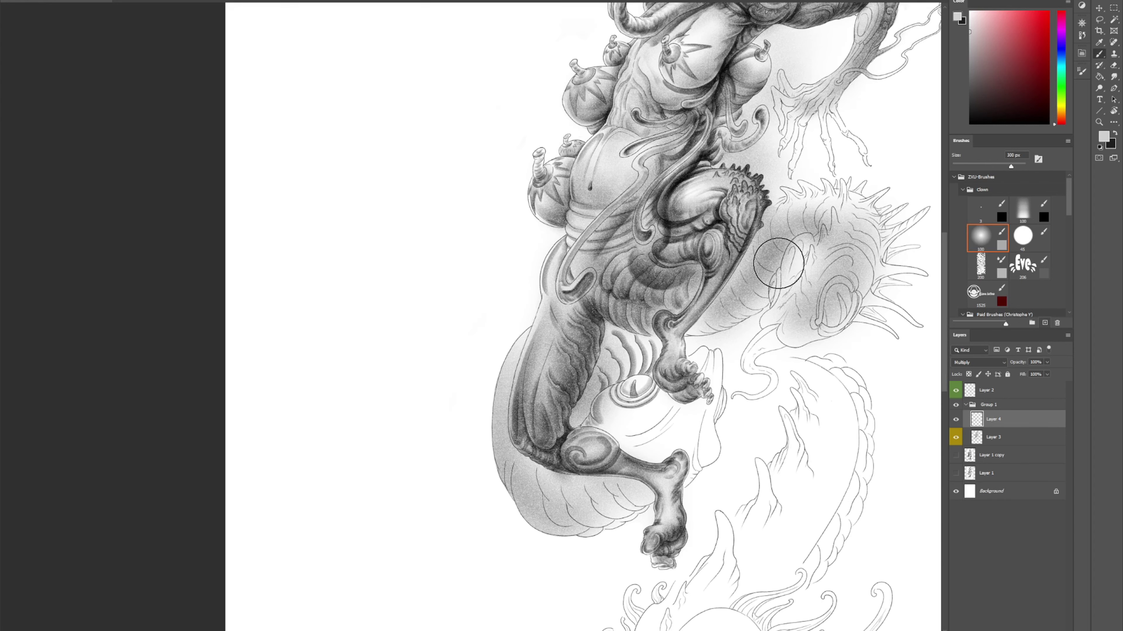
left_click_drag(756, 242, 628, 256)
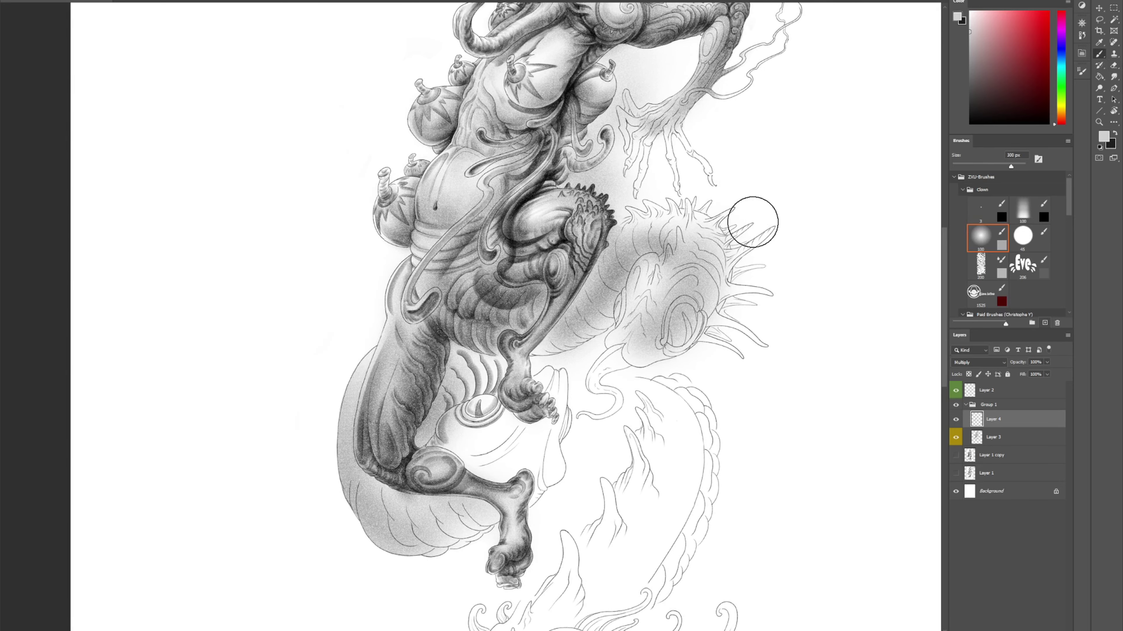
mouse_move(720, 238)
left_mouse_down()
mouse_move(743, 218)
mouse_move(710, 273)
mouse_move(772, 201)
left_mouse_up()
key("ctrl+z")
key("ctrl+z")
key("ctrl+z")
key("ctrl+z")
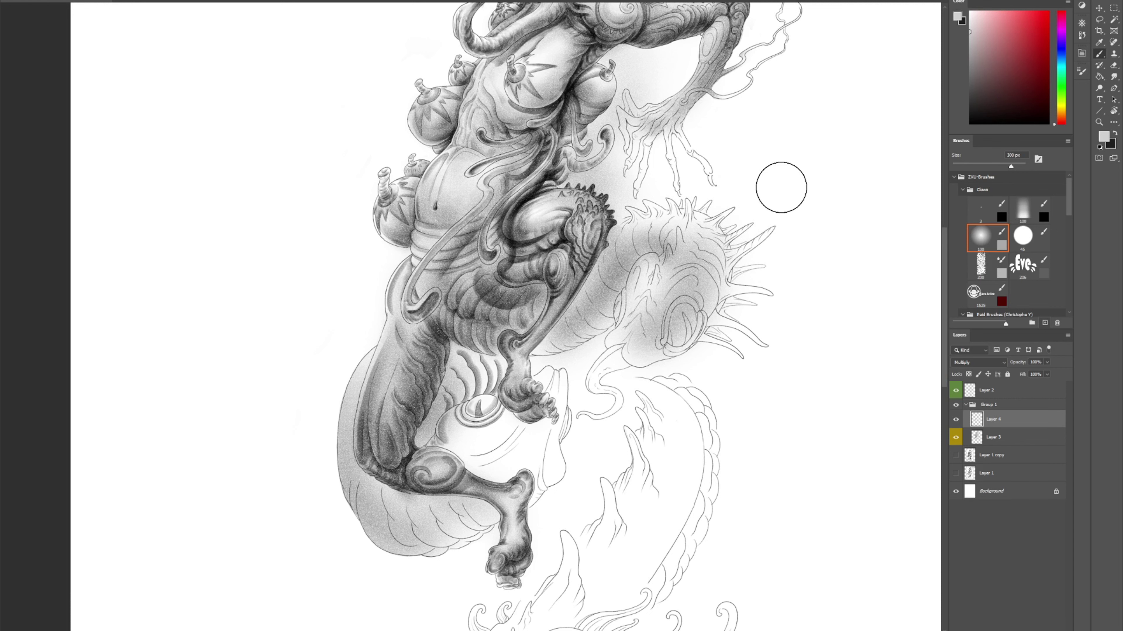
Merge the Multiply layer into the shading layer below and choose the black charcoal brush
key("ctrl+e")
left_click_drag(740, 138, 733, 347)
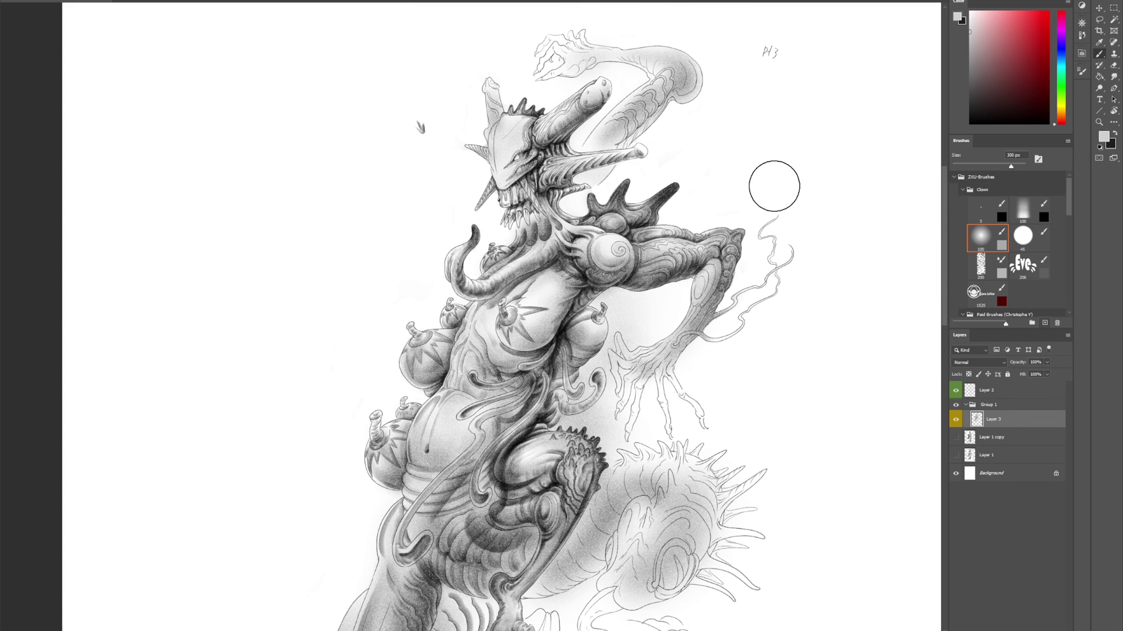
left_click(1019, 208)
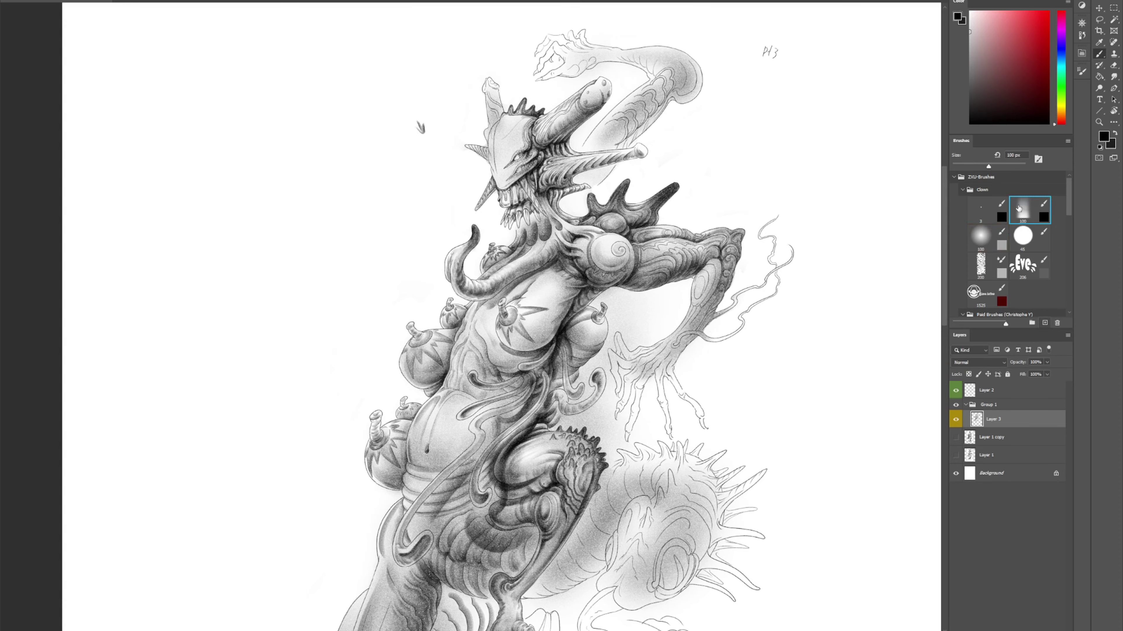
Save the adjusted charcoal brush as a new preset and delete the old charcoal brush preset
key("z")
left_click(706, 372)
left_click(705, 373)
left_click_drag(706, 428, 706, 380)
key("b")
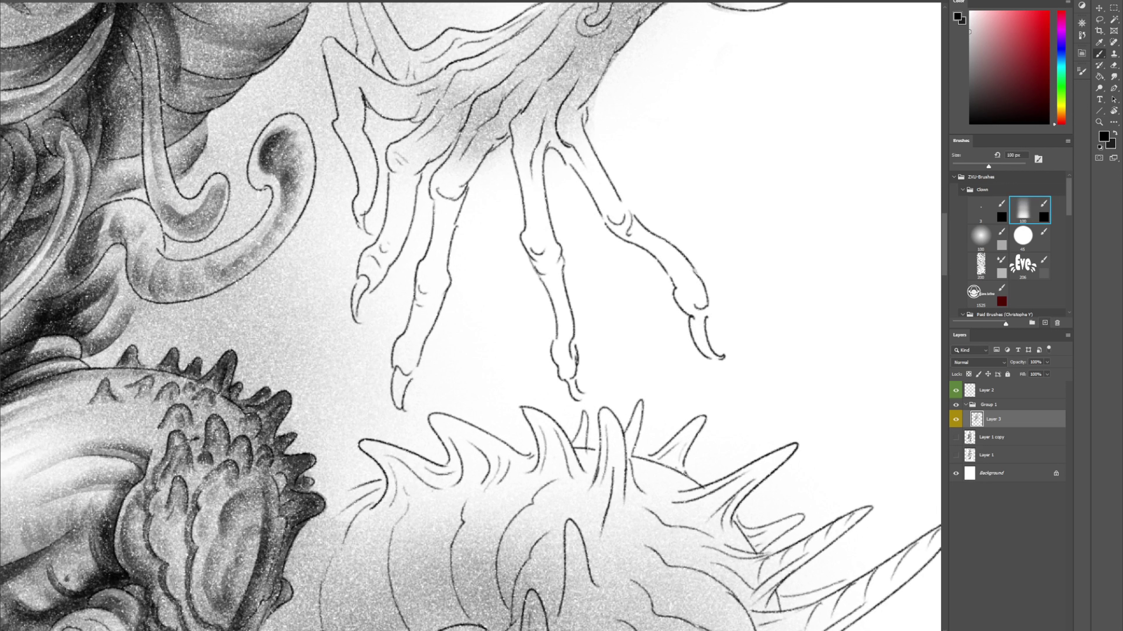
left_click(134, 2)
left_click(129, 29)
left_click(1044, 323)
key("Return")
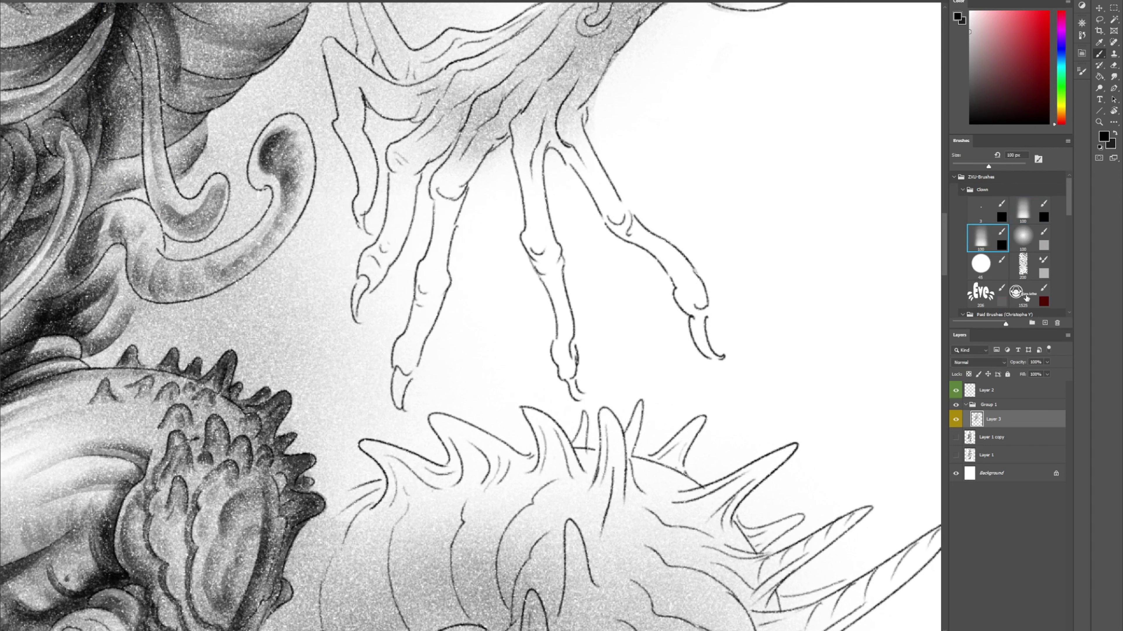
left_click(1025, 211)
left_click(1057, 322)
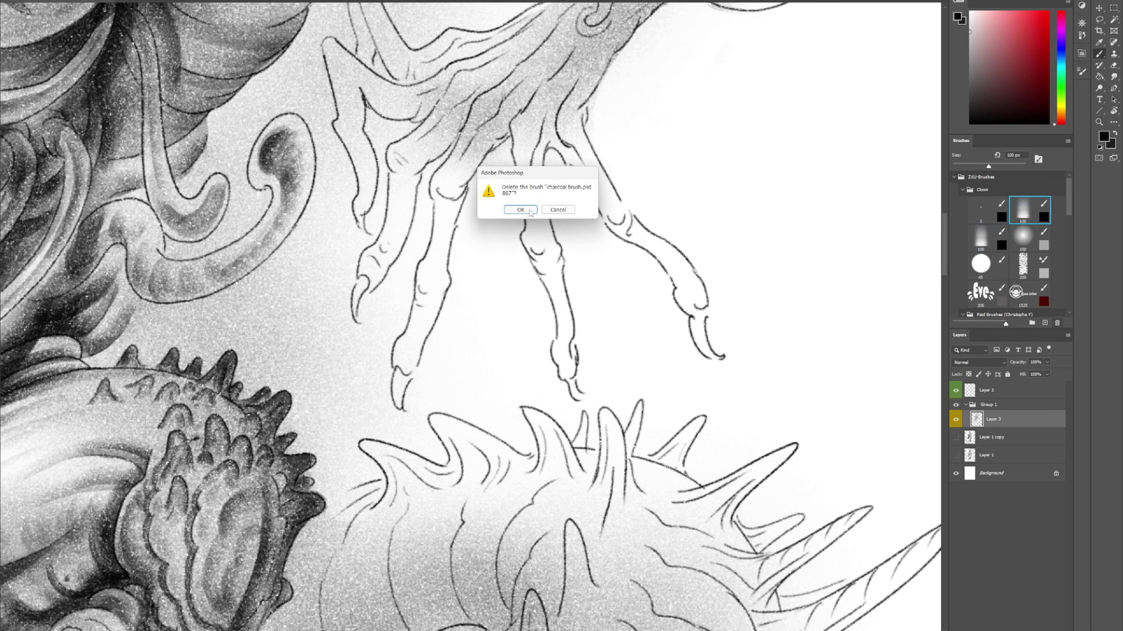
left_click(520, 210)
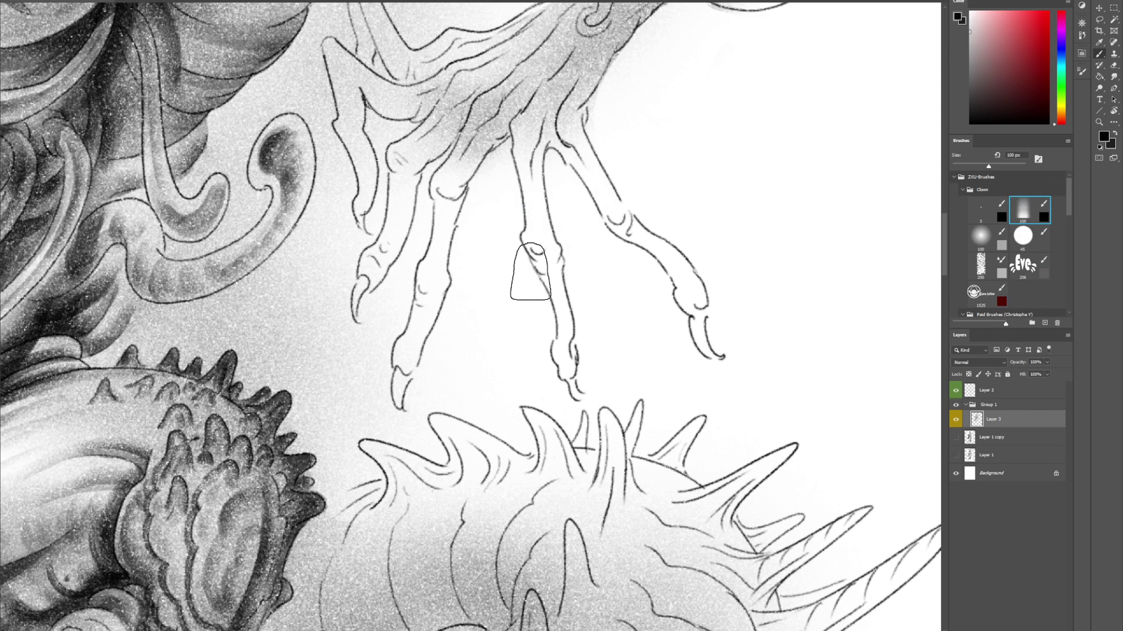
Shade the hanging hand's long third finger from claw to knuckle with the charcoal brush in grey at 40 px, undoing unsatisfactory strokes
key("z")
left_click(530, 279, "alt")
left_click(520, 291, "alt")
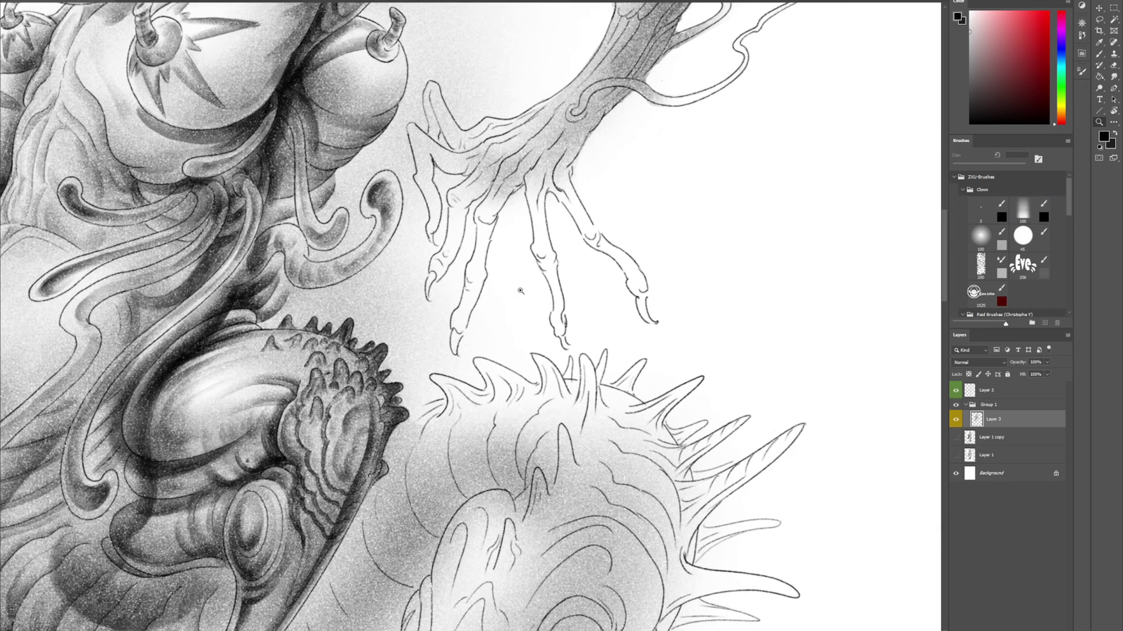
left_click(520, 290)
key("b")
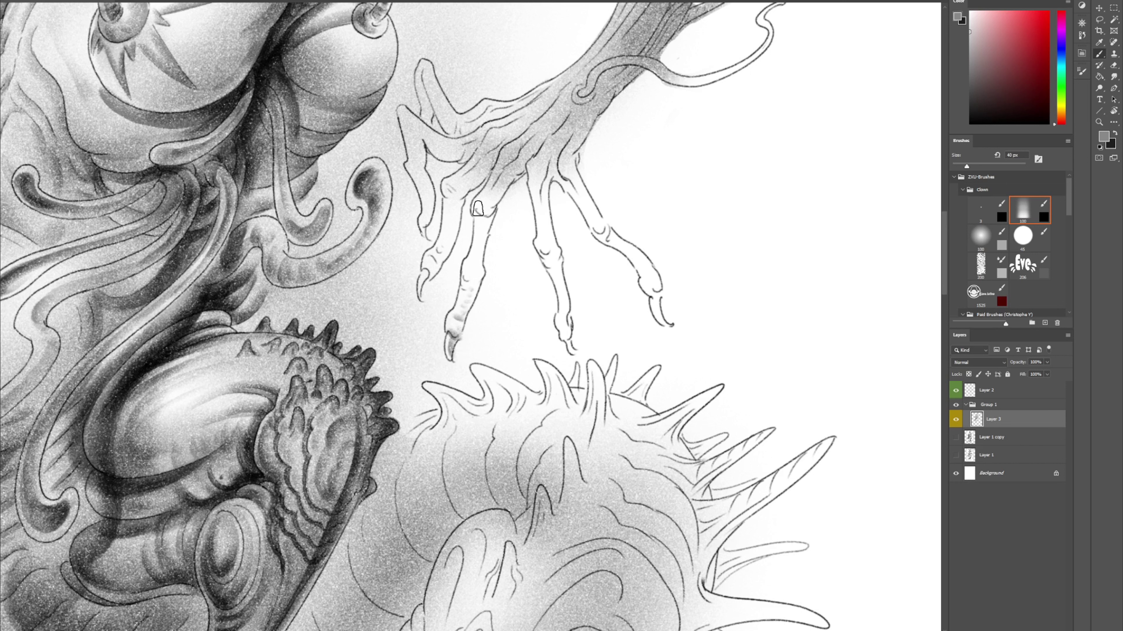
left_click_drag(492, 193, 508, 188)
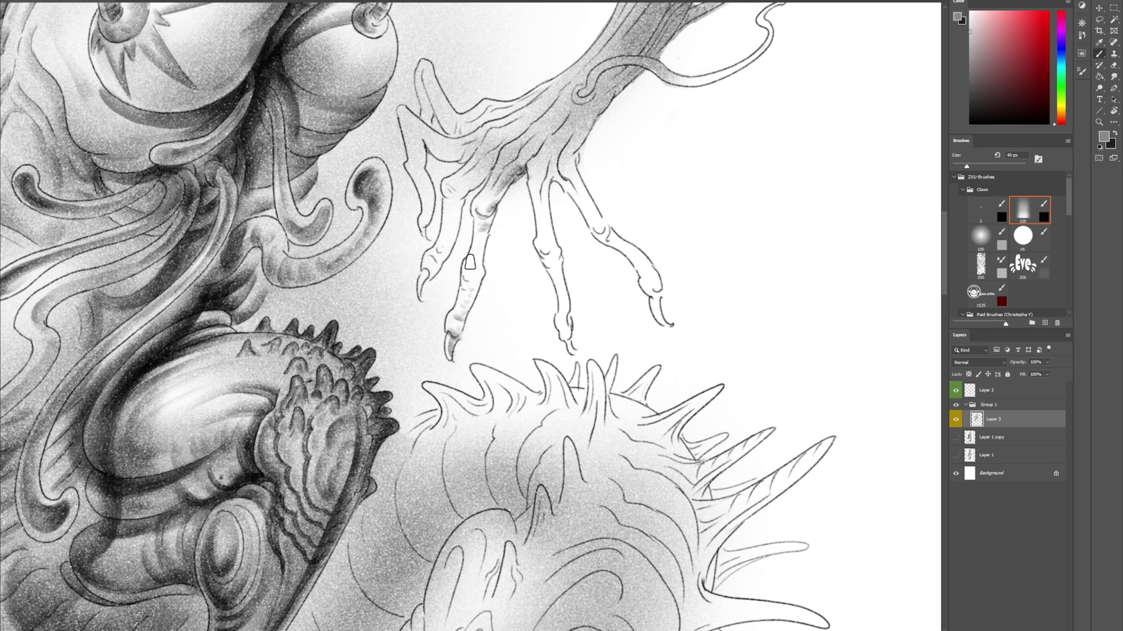
left_click_drag(452, 344, 472, 292)
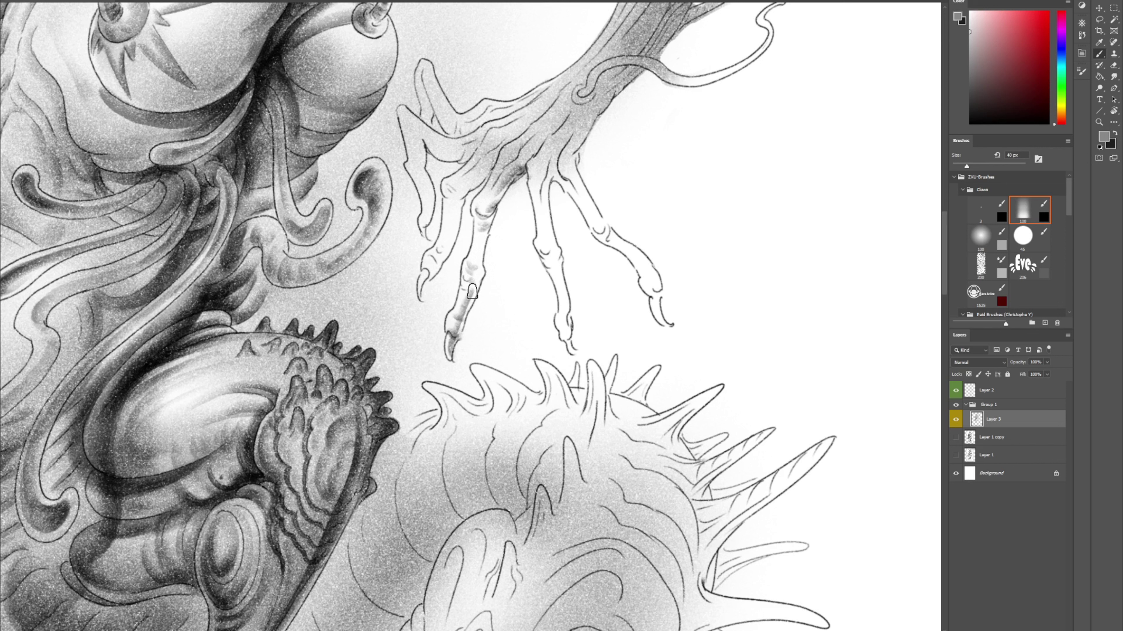
left_click_drag(479, 246, 539, 125)
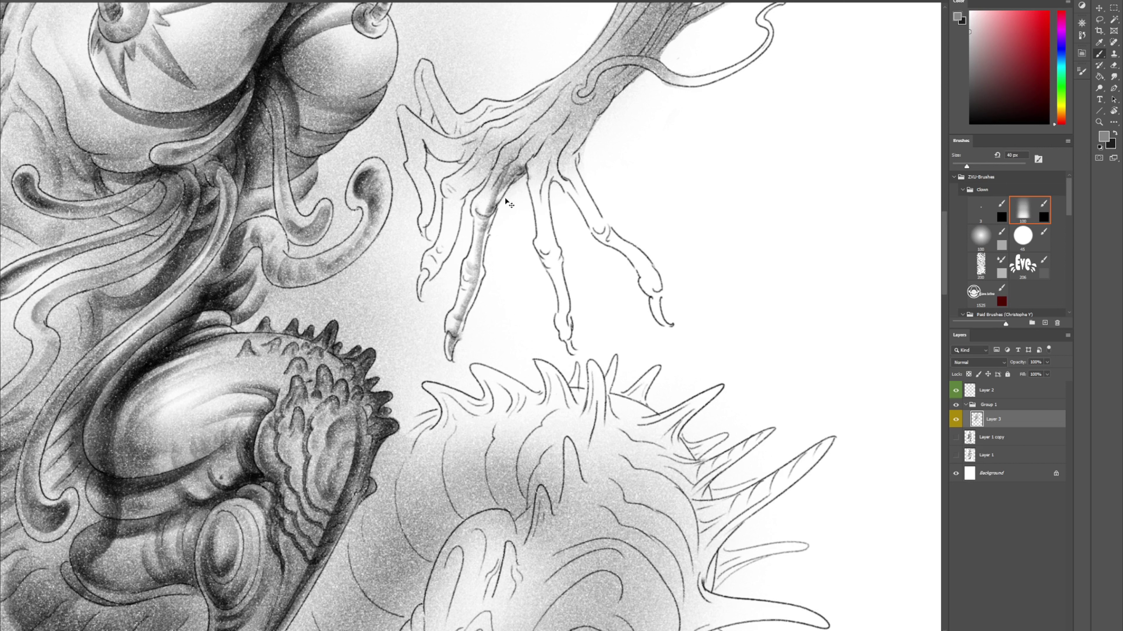
key("ctrl+z")
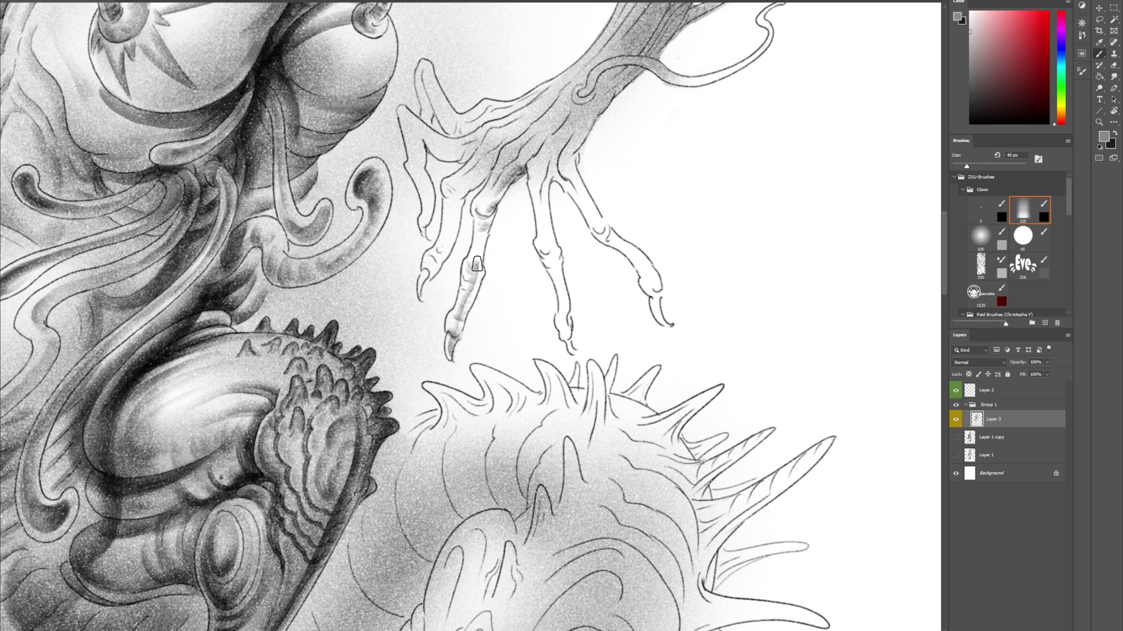
key("ctrl+z")
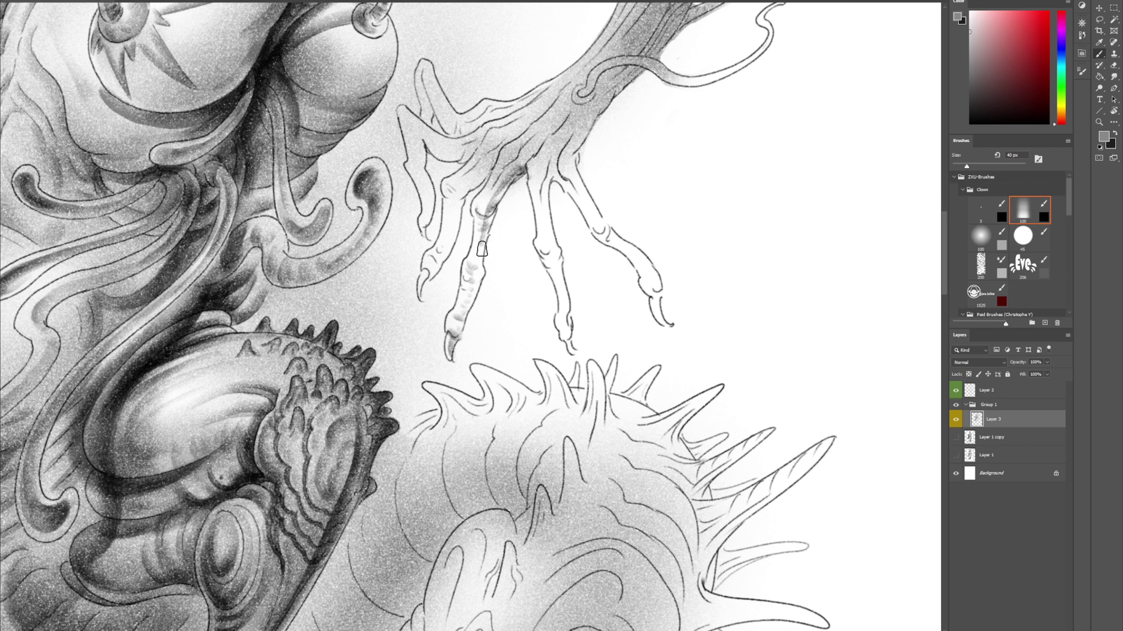
key("ctrl+z")
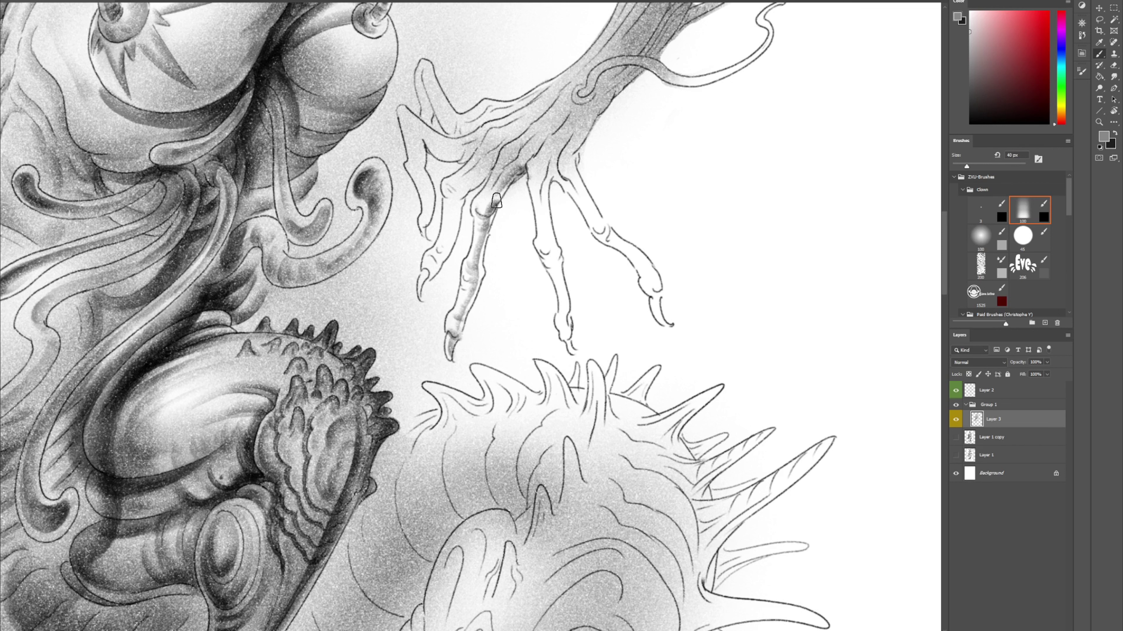
Shade the hanging hand's fingers nearest the body and the tendons running into its back with the 40 px charcoal brush
left_click_drag(496, 201, 557, 128)
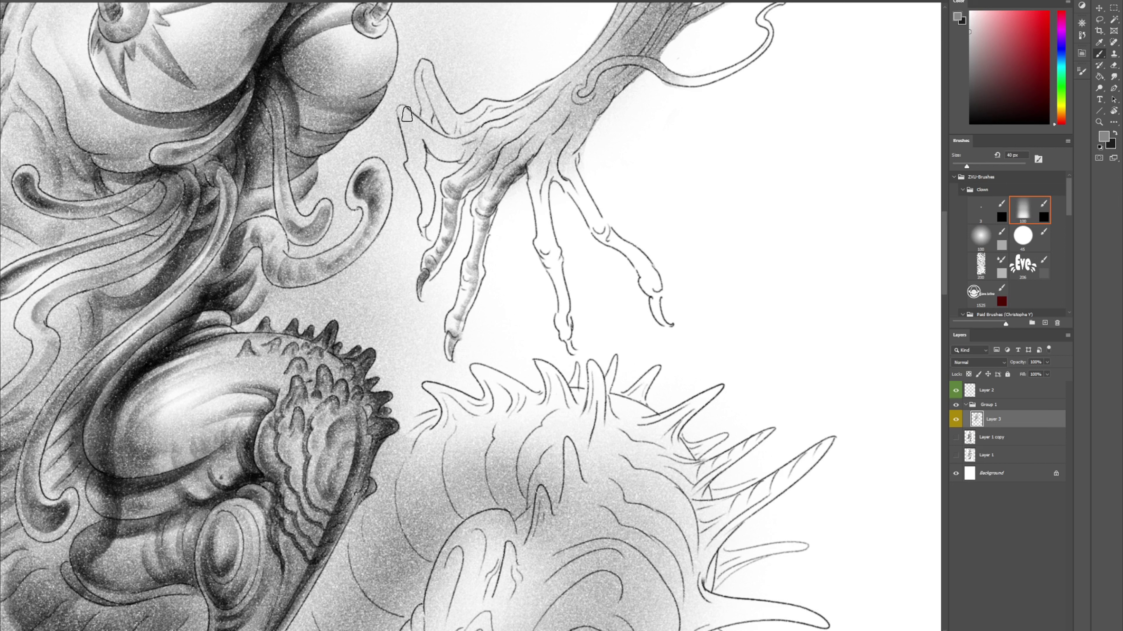
left_click_drag(406, 114, 415, 128)
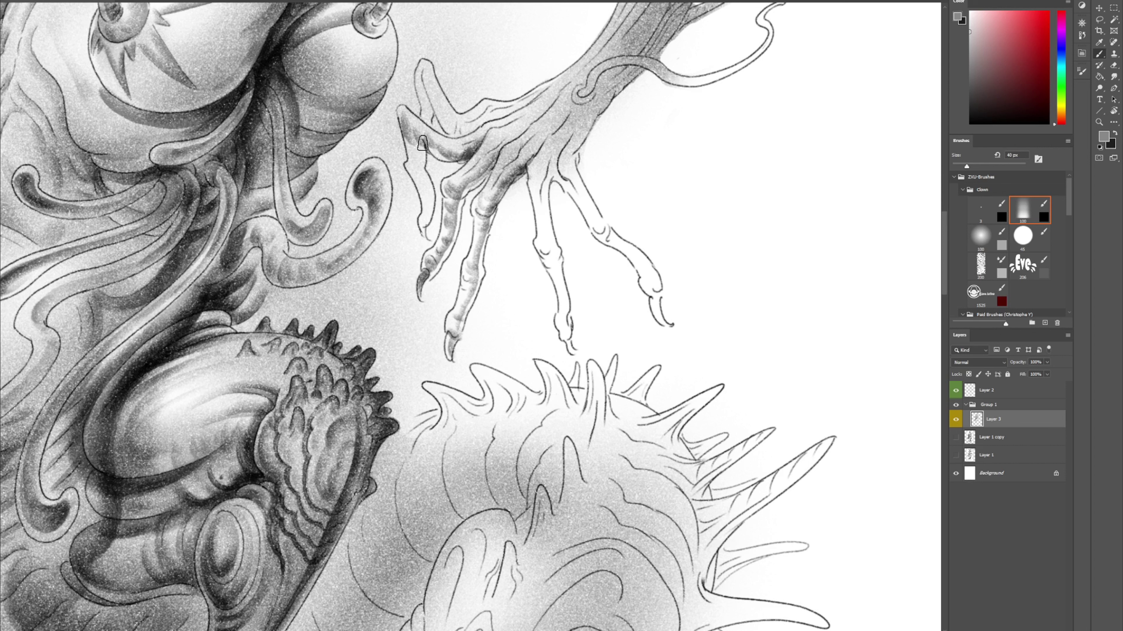
mouse_move(418, 166)
left_mouse_down()
mouse_move(426, 235)
mouse_move(416, 167)
mouse_move(427, 181)
mouse_move(420, 161)
left_mouse_up()
mouse_move(446, 95)
left_mouse_down()
mouse_move(431, 120)
mouse_move(430, 90)
mouse_move(428, 121)
mouse_move(430, 82)
mouse_move(464, 133)
mouse_move(499, 98)
mouse_move(472, 170)
mouse_move(503, 127)
mouse_move(471, 143)
mouse_move(473, 117)
mouse_move(466, 148)
mouse_move(467, 121)
mouse_move(519, 119)
mouse_move(485, 120)
mouse_move(567, 74)
mouse_move(578, 91)
mouse_move(498, 155)
mouse_move(563, 90)
mouse_move(489, 157)
mouse_move(542, 117)
mouse_move(493, 158)
mouse_move(504, 169)
mouse_move(548, 145)
mouse_move(560, 114)
mouse_move(490, 207)
left_mouse_up()
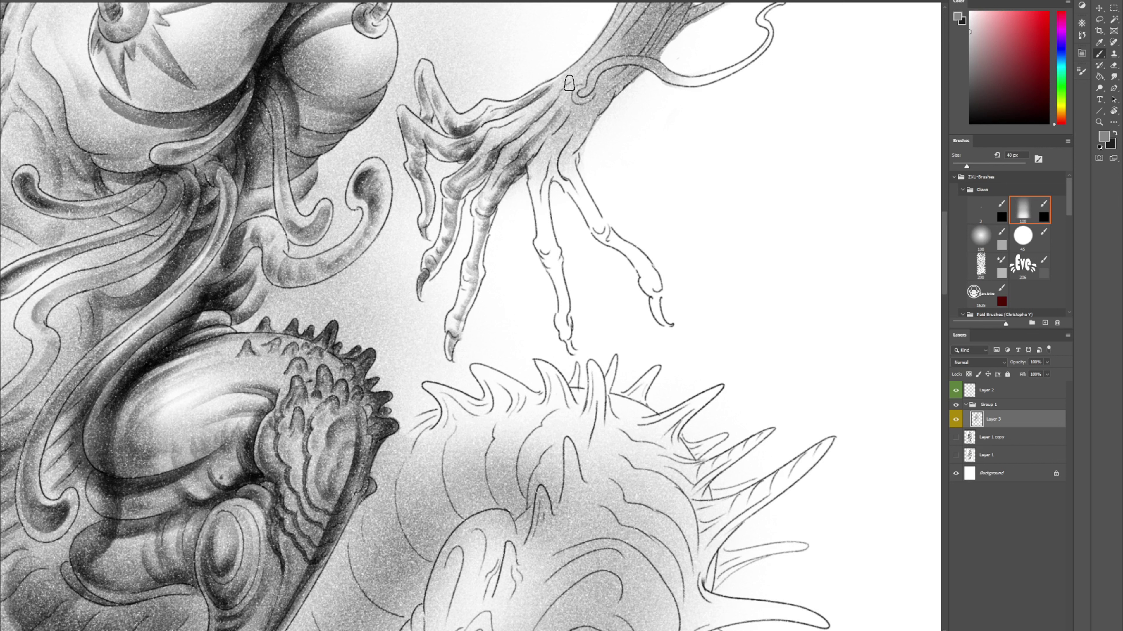
Shade the hand's fourth finger down to its claw and the upper part of the outermost finger, deepening the wrist and third finger
mouse_move(565, 138)
left_mouse_down()
mouse_move(550, 183)
mouse_move(525, 164)
mouse_move(555, 293)
left_mouse_up()
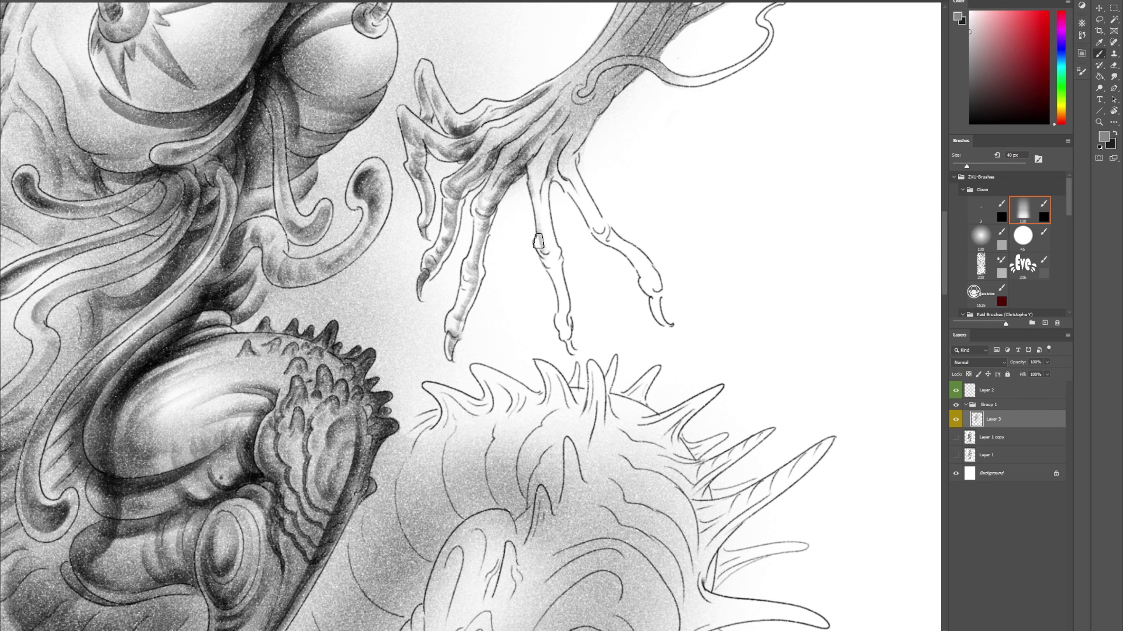
mouse_move(538, 241)
left_mouse_down()
mouse_move(554, 250)
mouse_move(563, 328)
left_mouse_up()
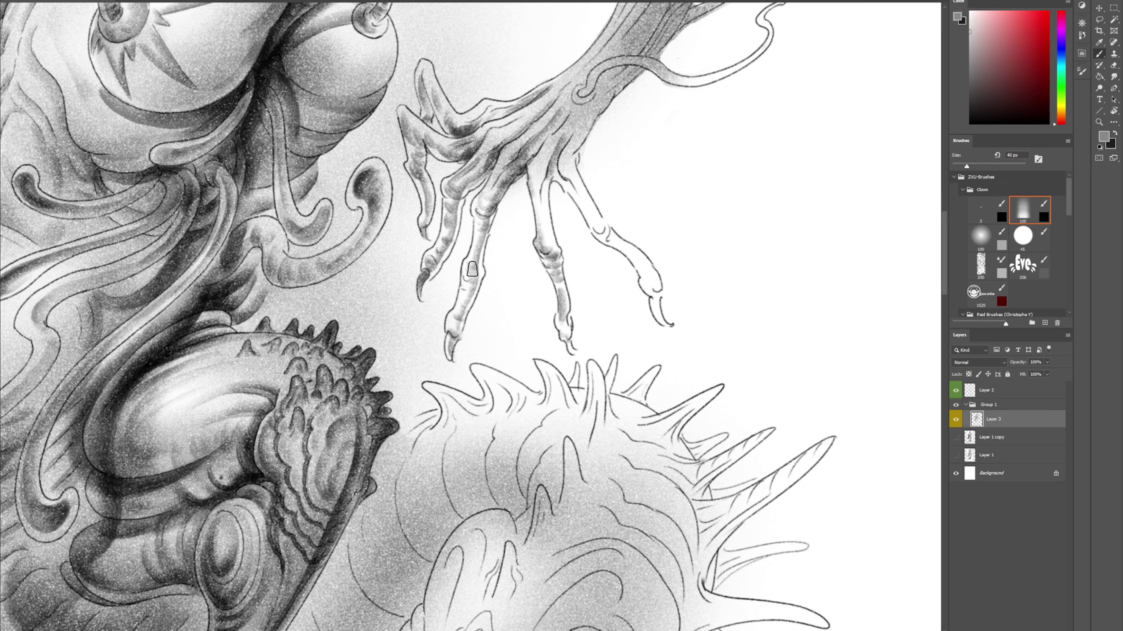
left_click_drag(544, 173, 548, 220)
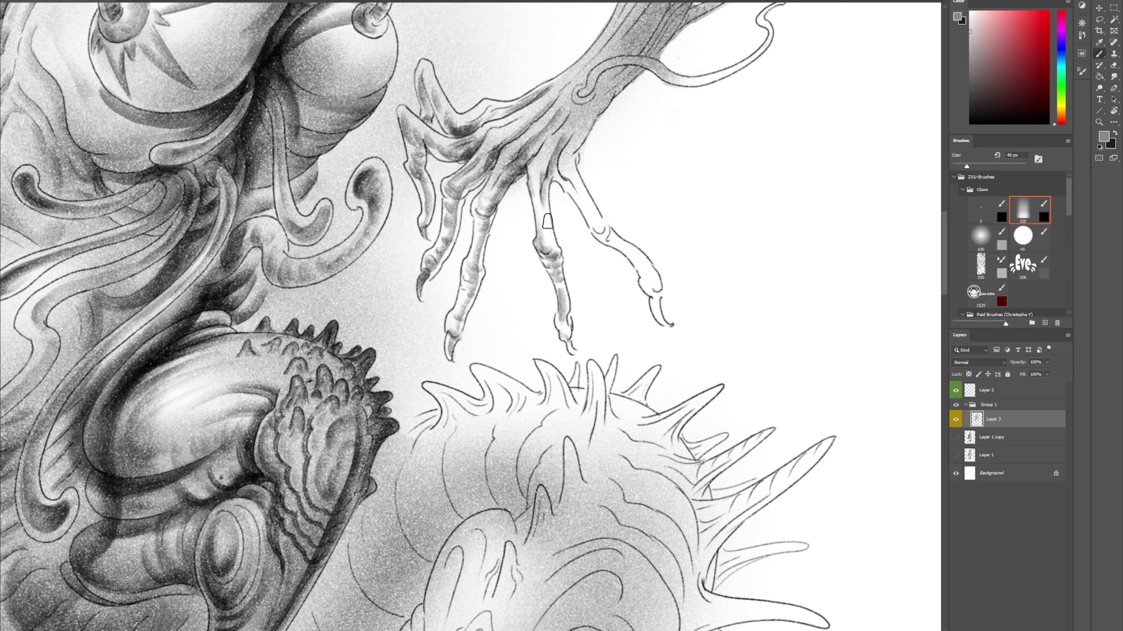
left_click_drag(563, 164, 599, 229)
mouse_move(581, 114)
left_mouse_down()
mouse_move(563, 158)
mouse_move(635, 71)
left_mouse_up()
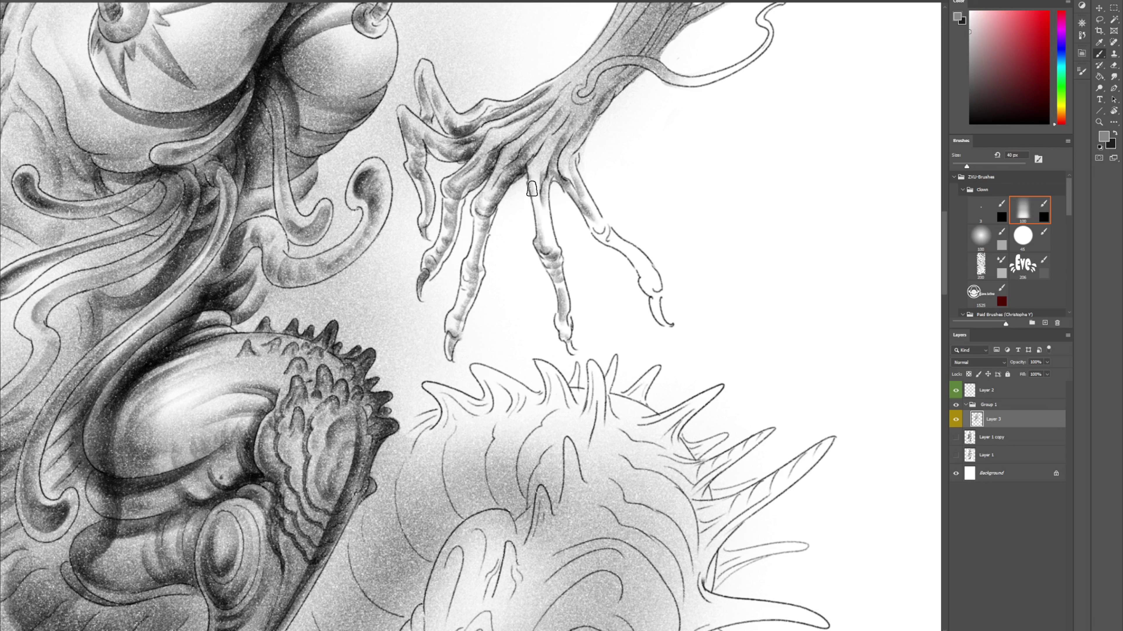
left_click_drag(537, 193, 564, 336)
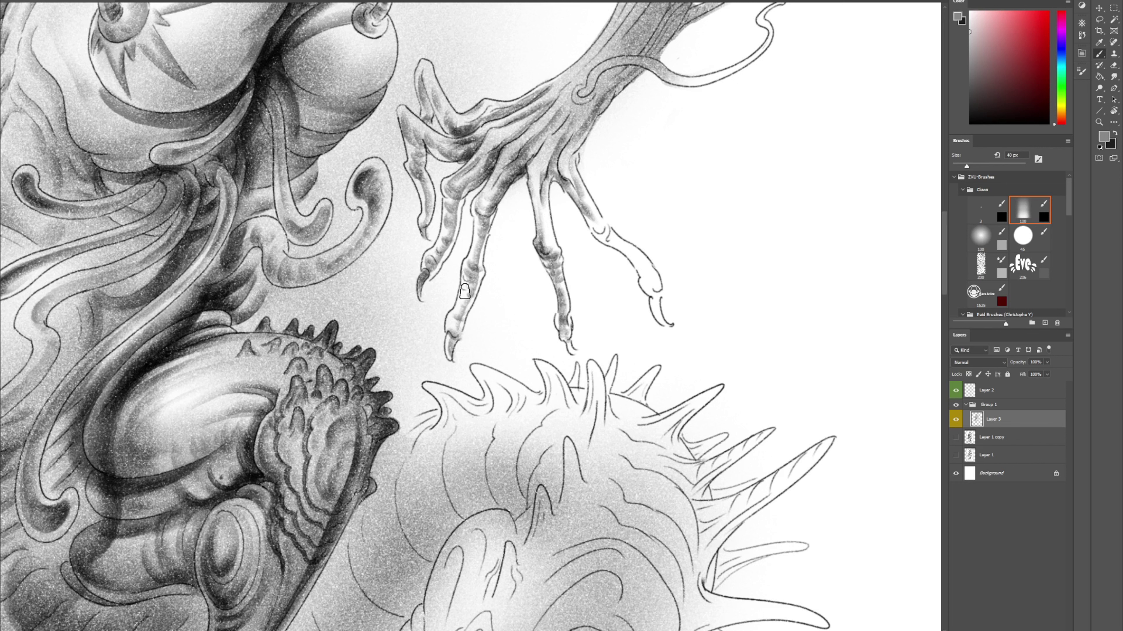
left_click_drag(464, 291, 464, 310)
Finish shading the outermost finger down to its claw and touch up the second finger's joint
mouse_move(596, 230)
left_mouse_down()
mouse_move(656, 298)
mouse_move(639, 266)
mouse_move(655, 299)
left_mouse_up()
key("ctrl+z")
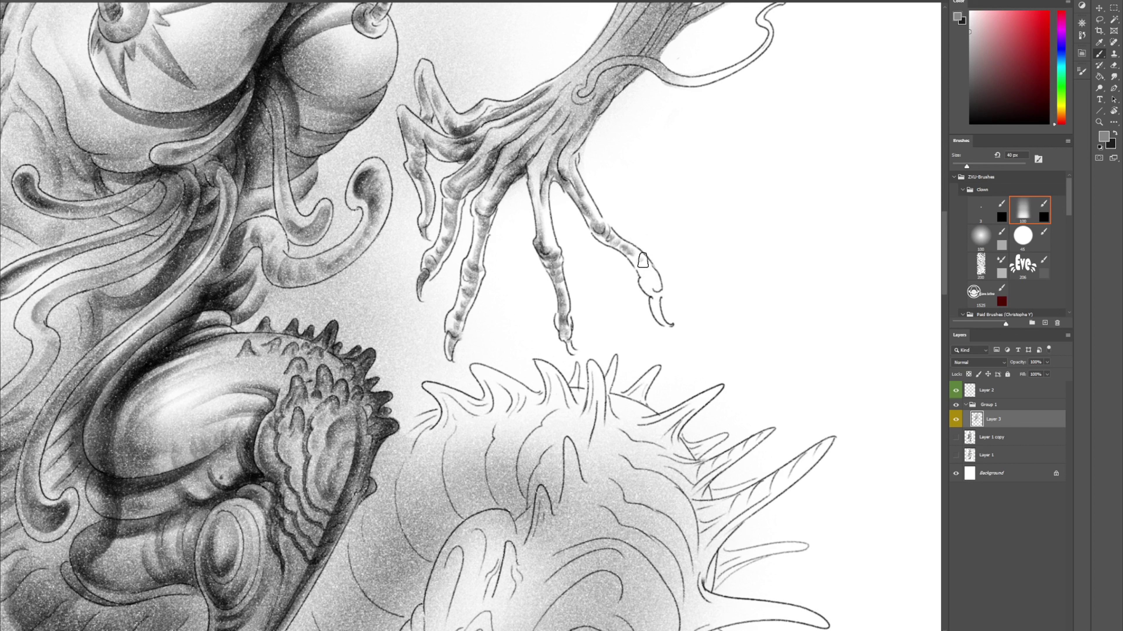
mouse_move(643, 261)
left_mouse_down()
mouse_move(646, 285)
mouse_move(666, 294)
mouse_move(658, 324)
left_mouse_up()
left_click_drag(456, 218, 464, 191)
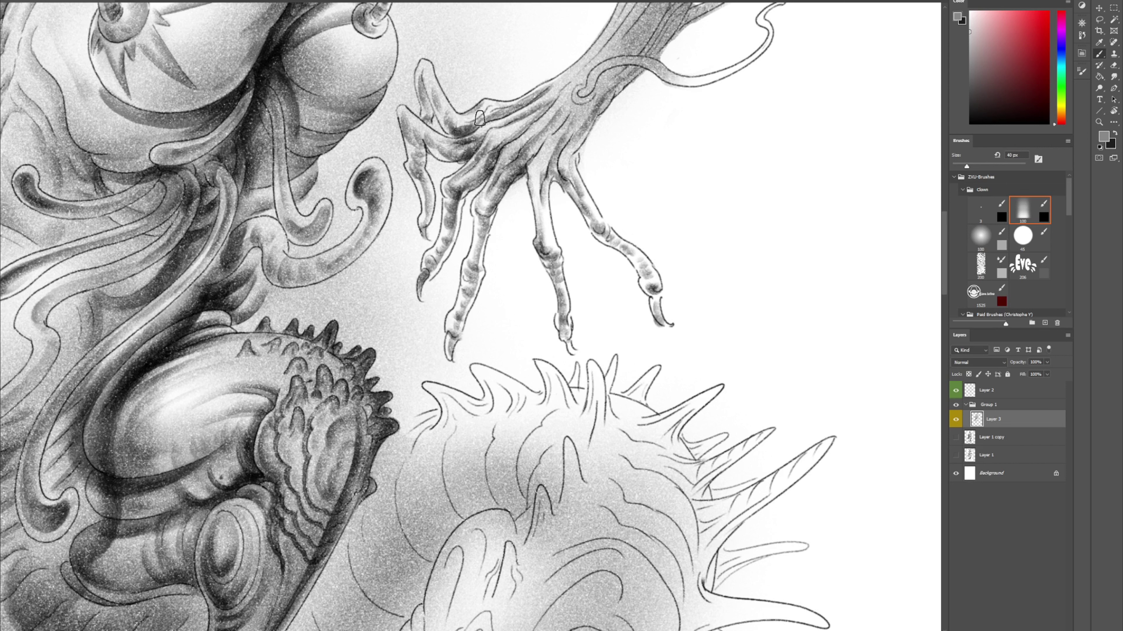
Shade the nested oval pattern on the forearm of the hanging arm with 40 px charcoal strokes
scroll(447, 214, "up", 4)
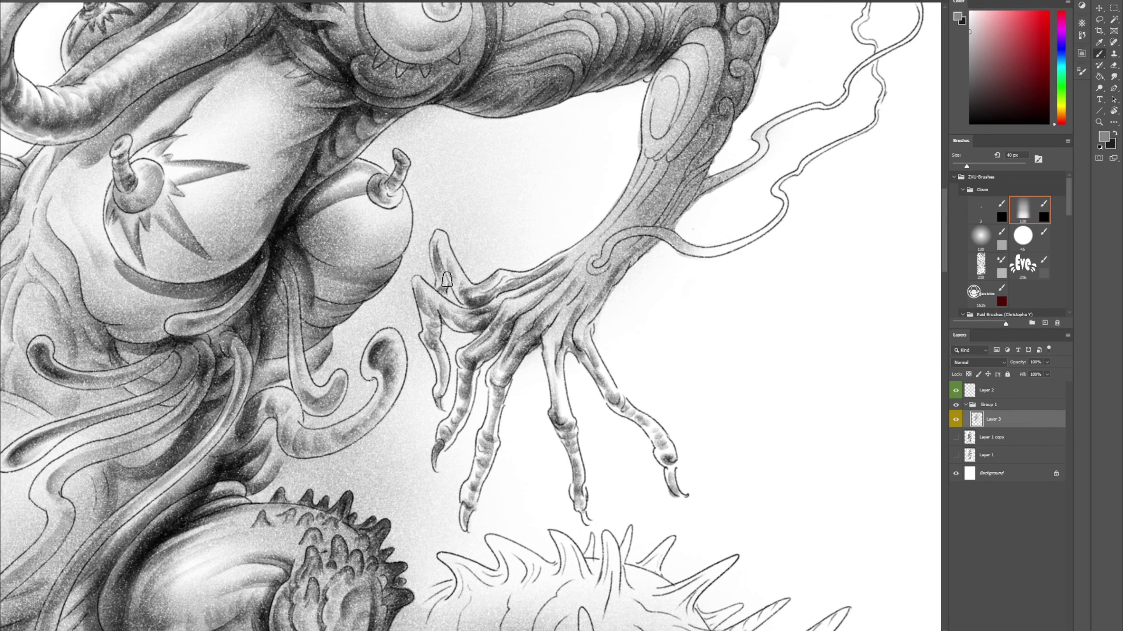
mouse_move(653, 130)
left_mouse_down()
mouse_move(674, 85)
mouse_move(658, 120)
mouse_move(672, 121)
mouse_move(673, 107)
mouse_move(665, 128)
mouse_move(671, 80)
left_mouse_up()
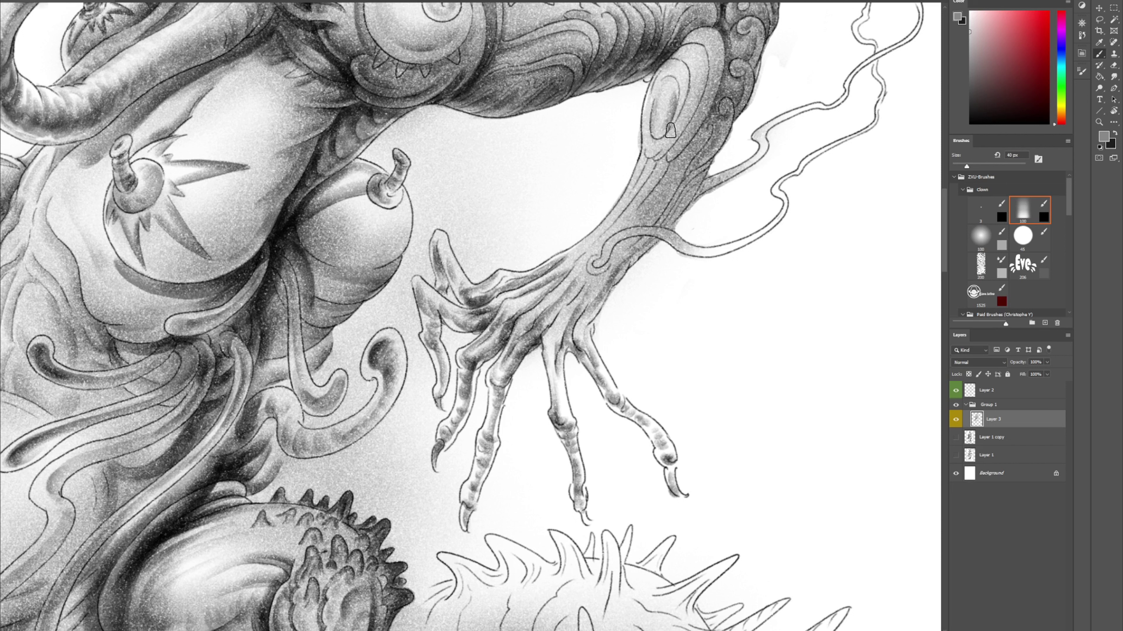
left_click_drag(671, 131, 684, 97)
mouse_move(697, 59)
left_mouse_down()
mouse_move(679, 132)
mouse_move(652, 155)
left_mouse_up()
mouse_move(711, 42)
left_mouse_down()
mouse_move(714, 80)
mouse_move(682, 137)
left_mouse_up()
mouse_move(687, 54)
left_mouse_down()
mouse_move(696, 98)
mouse_move(698, 77)
mouse_move(681, 127)
left_mouse_up()
mouse_move(677, 73)
left_mouse_down()
mouse_move(682, 108)
mouse_move(662, 137)
mouse_move(660, 90)
mouse_move(663, 142)
mouse_move(662, 79)
mouse_move(680, 90)
mouse_move(695, 74)
mouse_move(683, 56)
mouse_move(697, 79)
left_mouse_up()
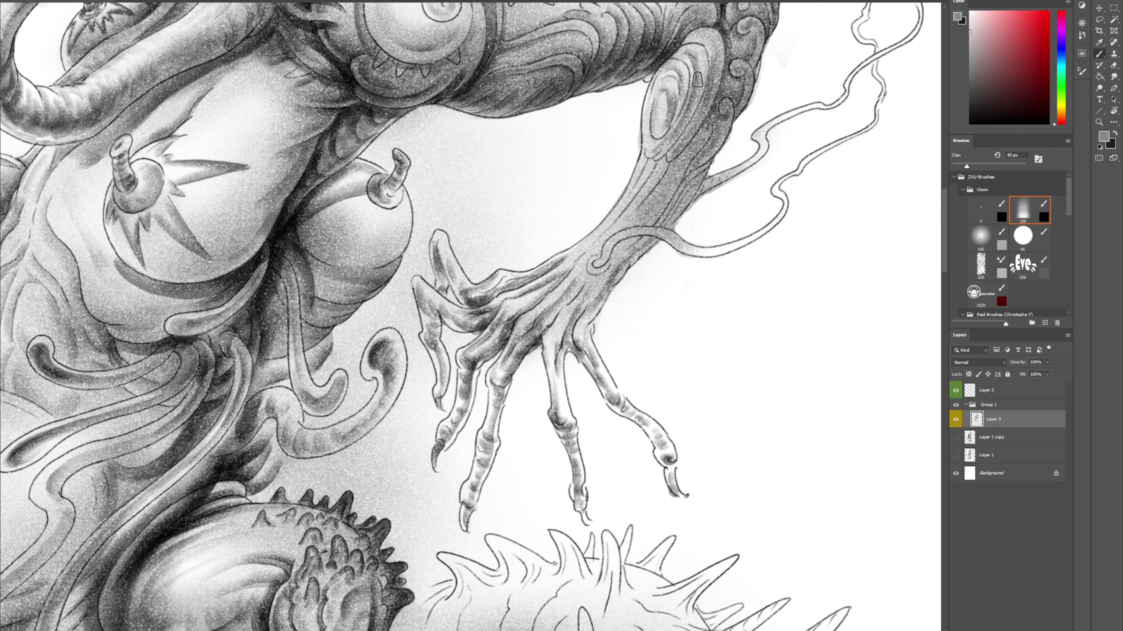
mouse_move(697, 39)
left_mouse_down()
mouse_move(712, 86)
mouse_move(713, 62)
left_mouse_up()
Darken the gap between the hand's two uppermost fingers and the third finger's knuckle and claw
mouse_move(454, 258)
left_mouse_down()
mouse_move(451, 295)
mouse_move(465, 272)
mouse_move(436, 302)
mouse_move(422, 285)
mouse_move(435, 353)
mouse_move(445, 359)
mouse_move(468, 323)
mouse_move(447, 310)
mouse_move(467, 328)
mouse_move(456, 328)
mouse_move(486, 321)
mouse_move(495, 304)
mouse_move(457, 283)
mouse_move(488, 304)
left_mouse_up()
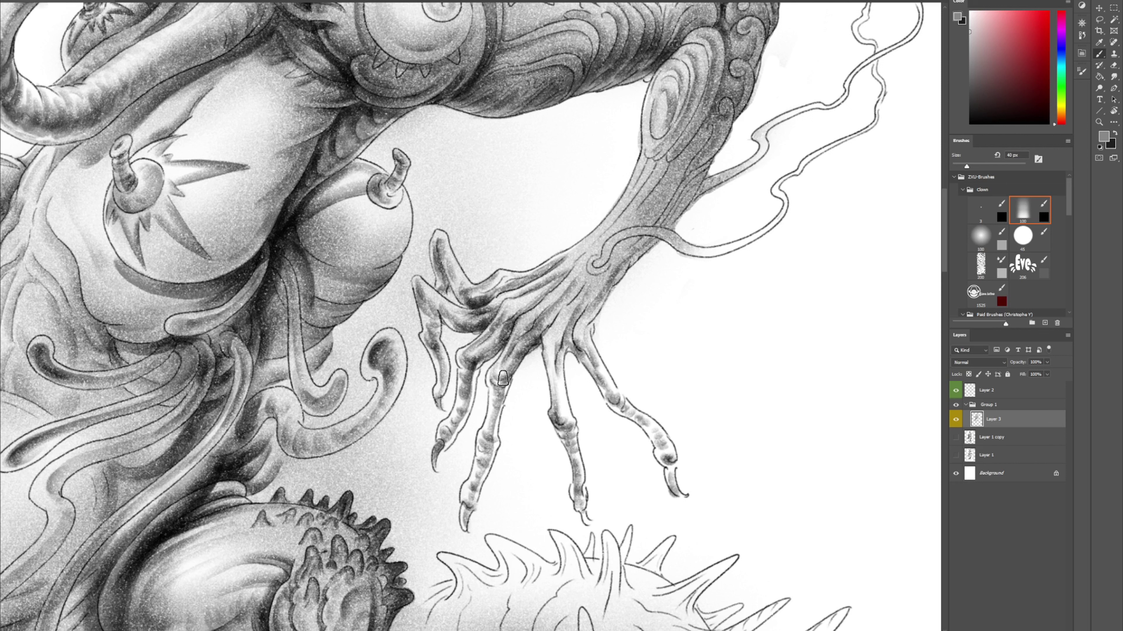
left_click_drag(503, 378, 499, 416)
left_click_drag(465, 525, 473, 484)
Add banded shading along the curled tentacle beside the hand, redoing strokes, and darken the stem on the round form above it
mouse_move(313, 437)
left_mouse_down()
mouse_move(353, 443)
mouse_move(375, 423)
mouse_move(397, 347)
mouse_move(370, 426)
mouse_move(395, 355)
mouse_move(388, 405)
mouse_move(396, 375)
left_mouse_up()
key("ctrl+z")
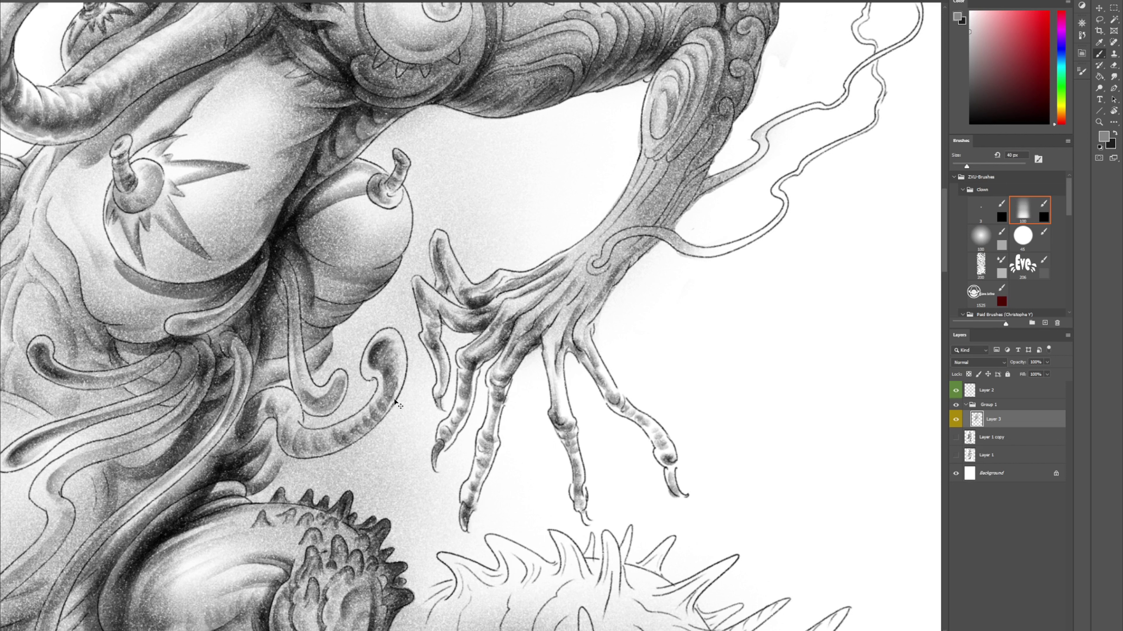
key("ctrl+z")
mouse_move(374, 426)
left_mouse_down()
mouse_move(392, 396)
mouse_move(393, 346)
left_mouse_up()
key("ctrl+z")
left_click_drag(381, 412, 390, 345)
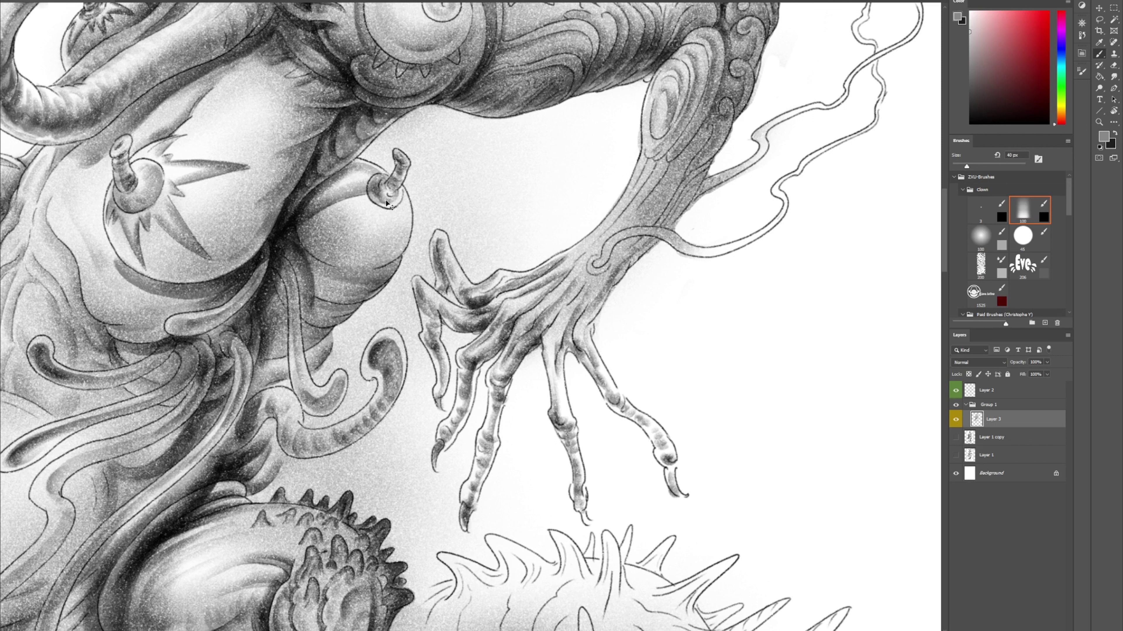
key("ctrl+z")
mouse_move(386, 204)
left_mouse_down()
mouse_move(394, 184)
mouse_move(376, 193)
mouse_move(410, 174)
left_mouse_up()
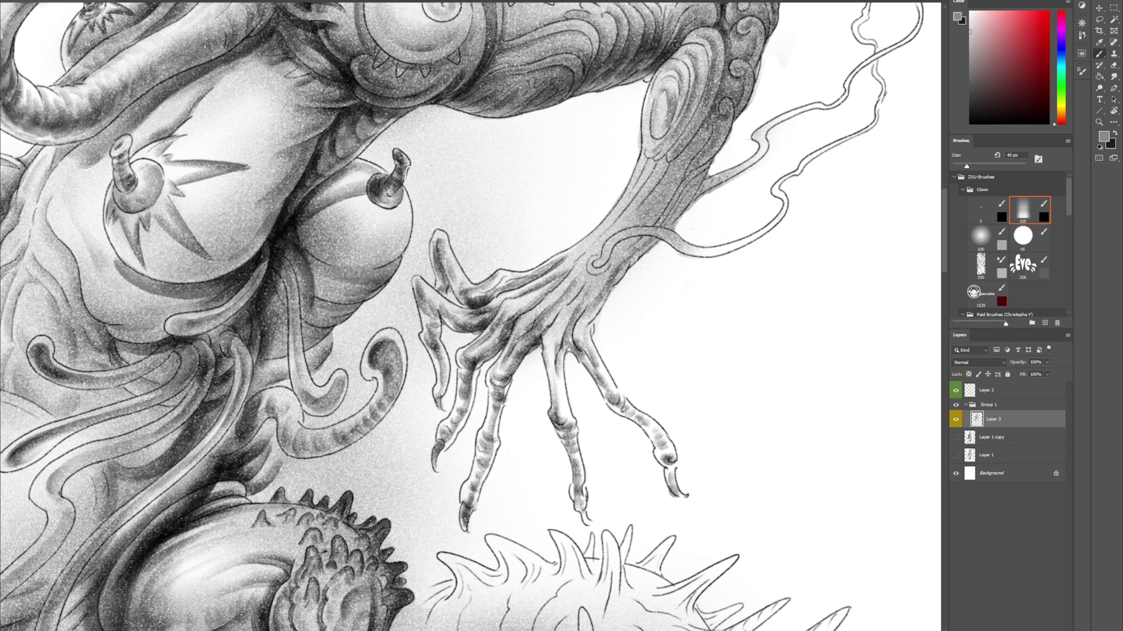
Shade the neck cords and the folds between the neck and the spiral shoulder with the charcoal brush
left_click_drag(513, 154, 572, 272)
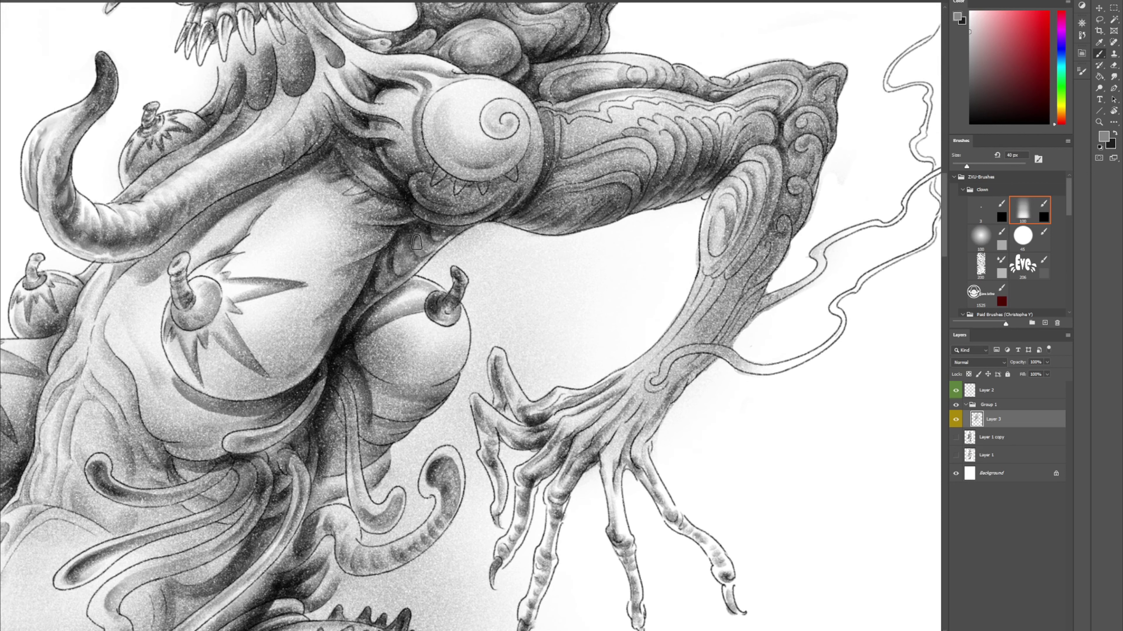
mouse_move(416, 252)
left_mouse_down()
mouse_move(449, 290)
mouse_move(538, 474)
mouse_move(613, 486)
left_mouse_up()
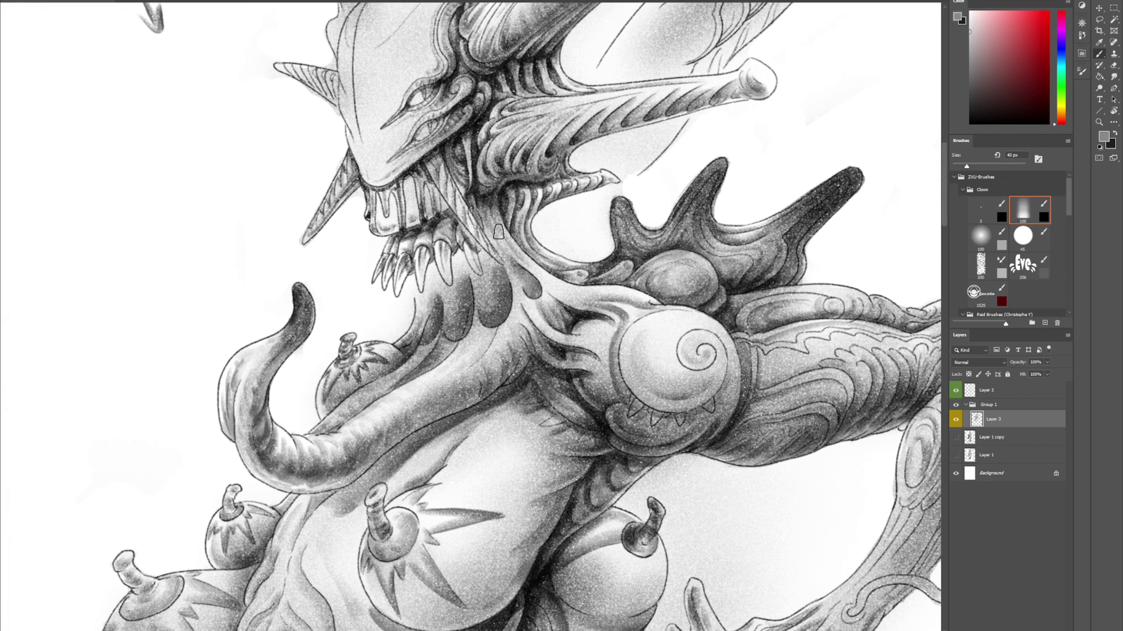
mouse_move(520, 337)
left_mouse_down()
mouse_move(534, 357)
mouse_move(529, 366)
mouse_move(522, 349)
mouse_move(514, 387)
mouse_move(544, 368)
mouse_move(561, 386)
mouse_move(527, 382)
mouse_move(555, 407)
mouse_move(564, 398)
left_mouse_up()
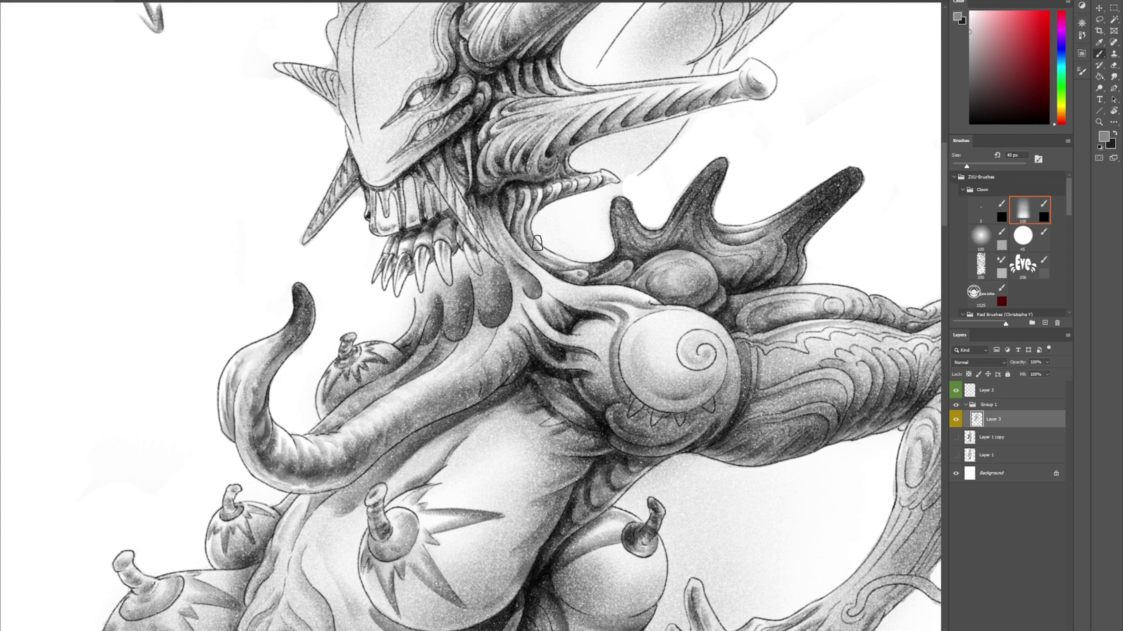
Flip the canvas horizontally and deepen the shading around the base of the head's horns
left_click_drag(673, 73, 570, 302)
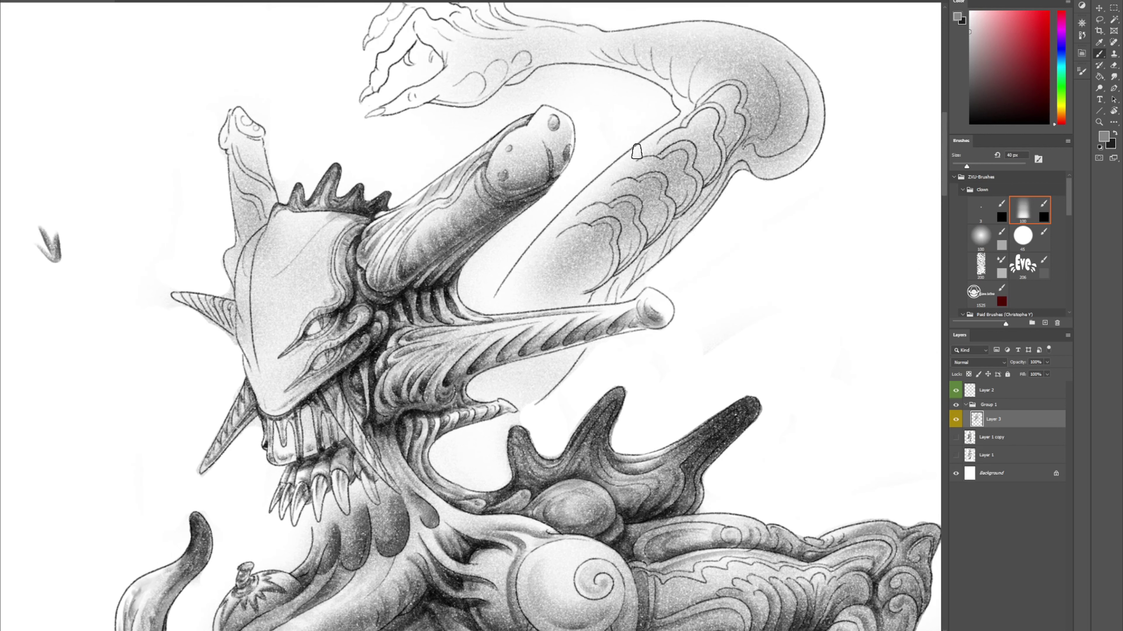
key("ctrl+shift+h")
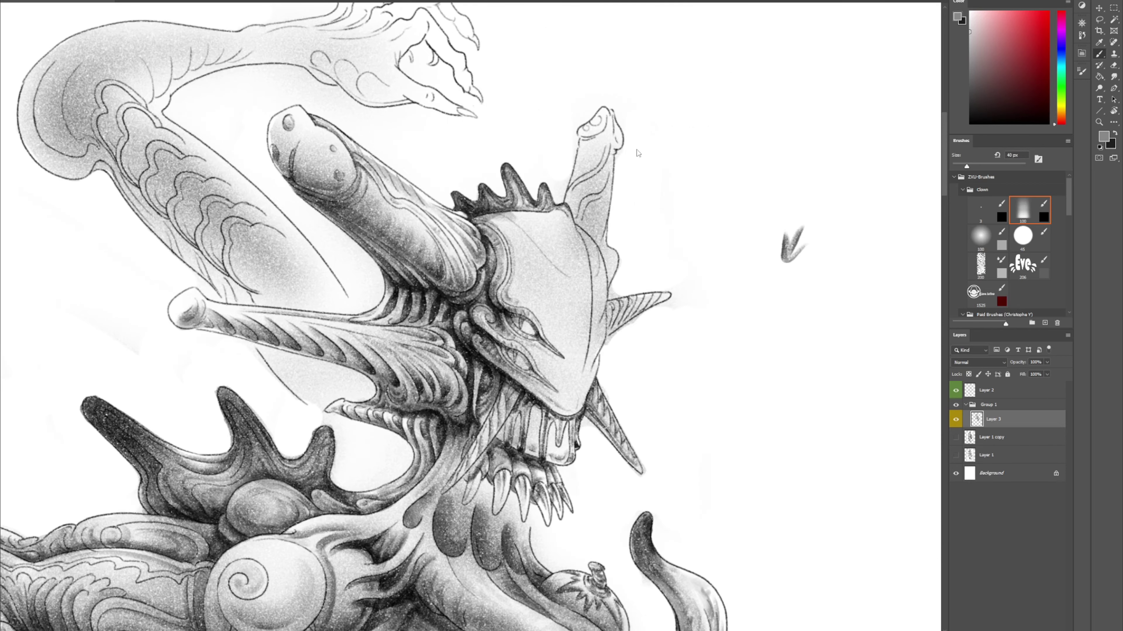
left_click_drag(358, 320, 425, 315)
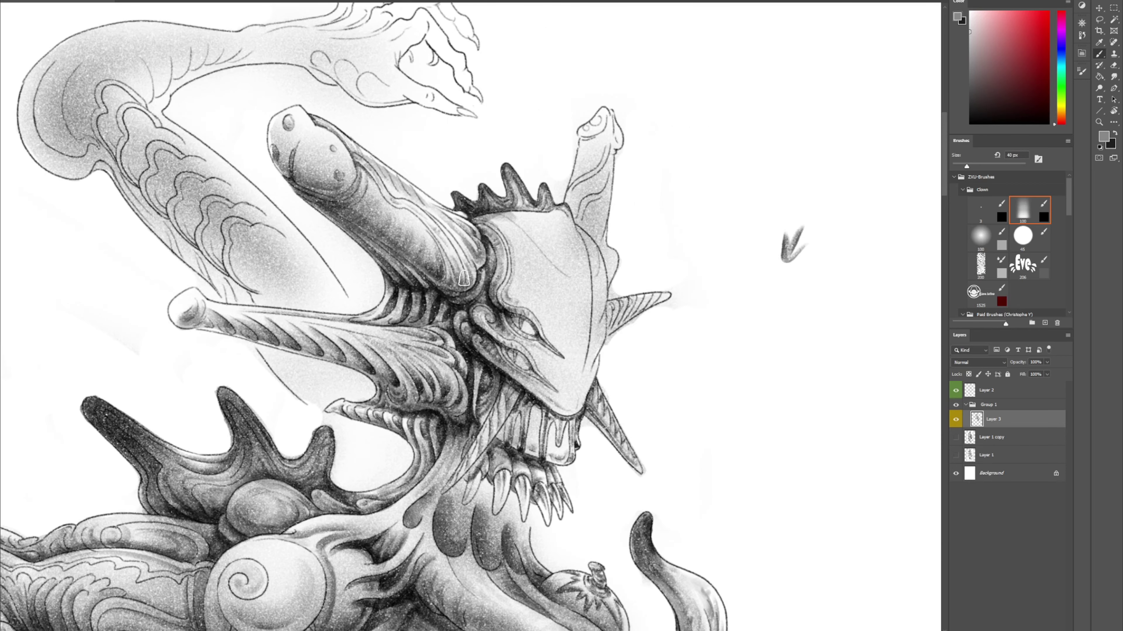
Rotate the canvas, shade the round tip of the ribbed lower horn with the 40 px brush, and erase nearby smudges at 125 px
key("r")
mouse_move(658, 221)
left_mouse_down()
mouse_move(526, 114)
mouse_move(464, 106)
left_mouse_up()
key("space")
left_click_drag(548, 327, 586, 177)
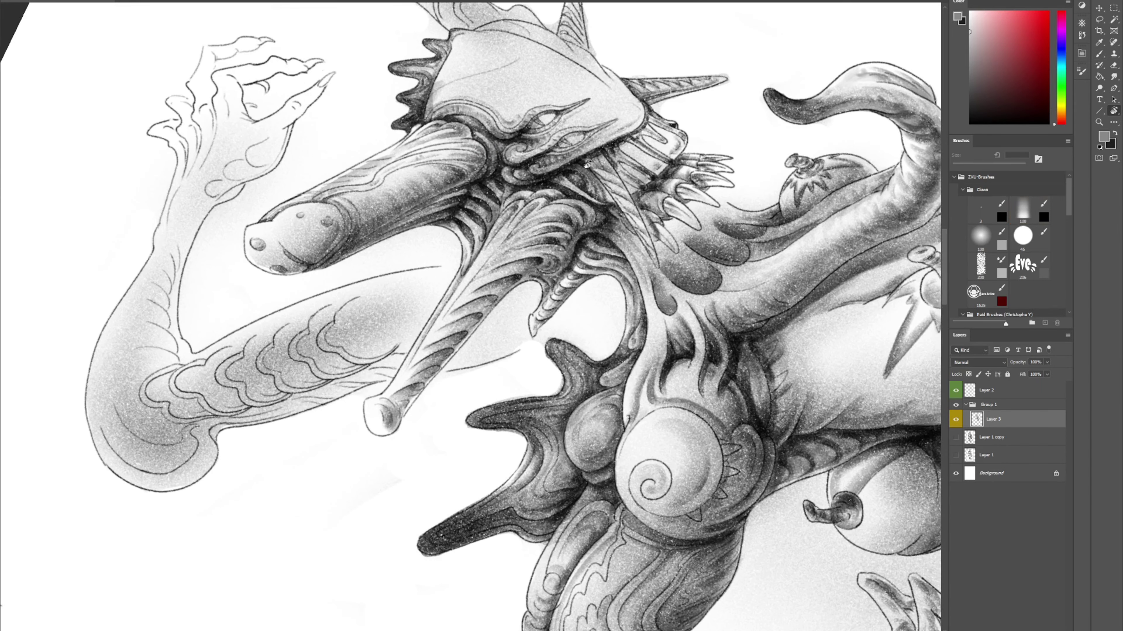
mouse_move(380, 409)
left_mouse_down()
mouse_move(389, 436)
mouse_move(399, 417)
left_mouse_up()
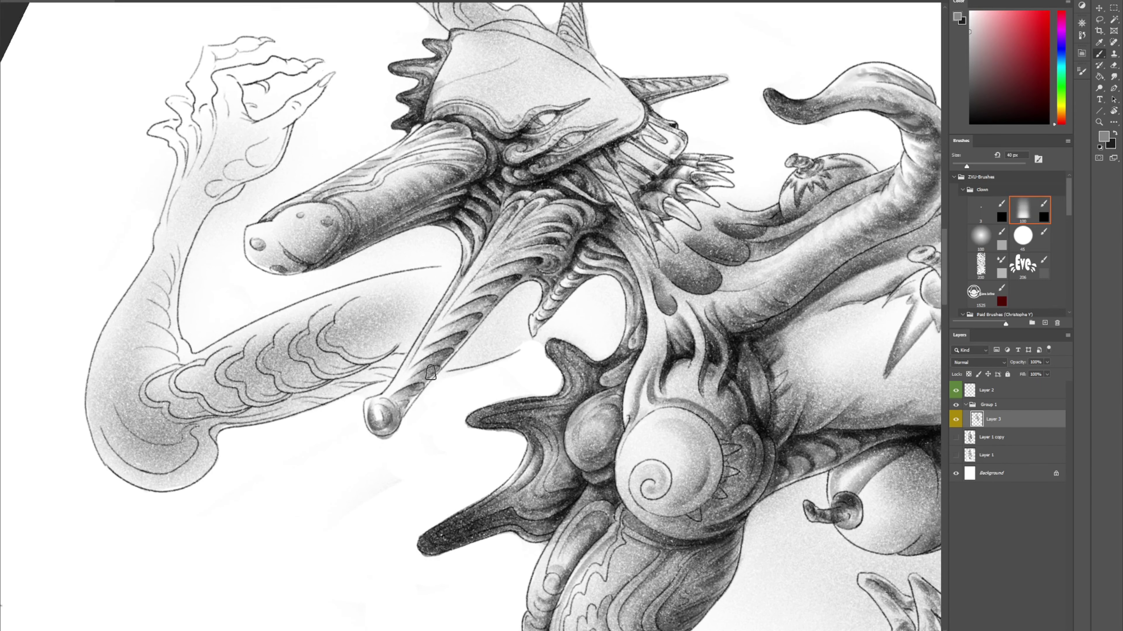
key("e")
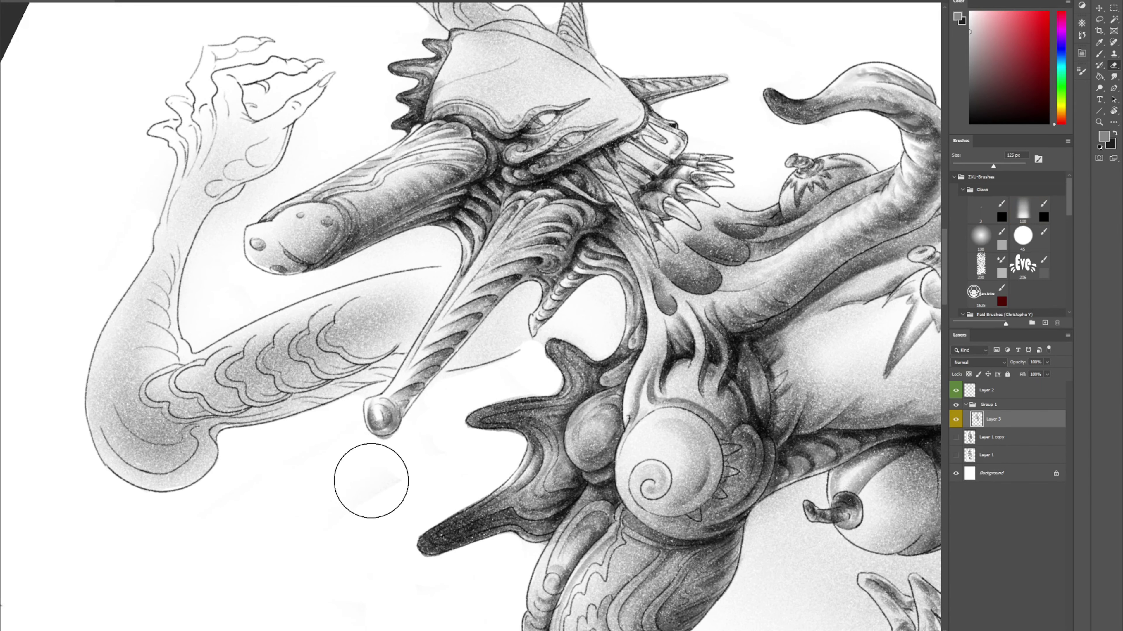
key("b")
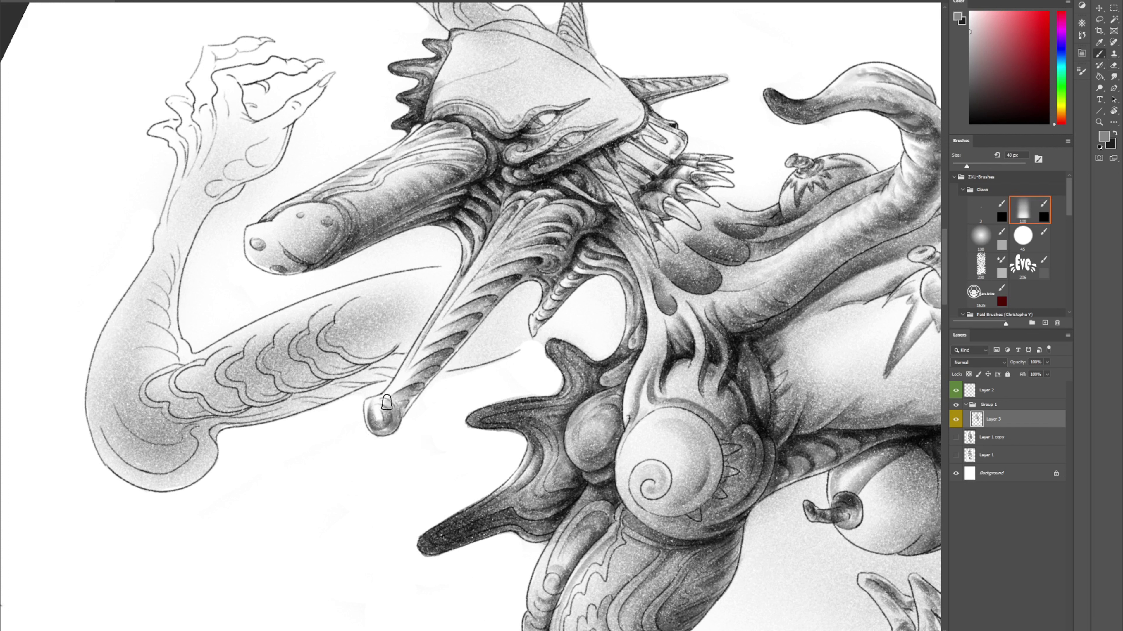
Shade the ribbed horn's edge and the scalloped plates on the upper arm nearest to it with the 40 px brush
left_click_drag(392, 389, 442, 316)
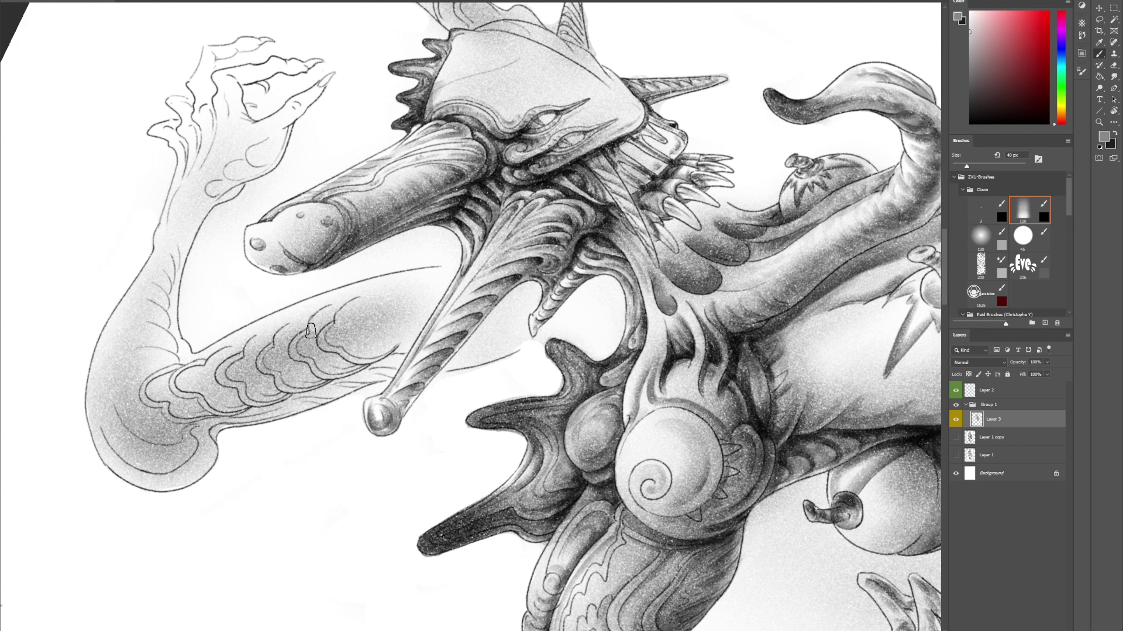
mouse_move(316, 314)
left_mouse_down()
mouse_move(290, 345)
mouse_move(303, 366)
mouse_move(341, 383)
mouse_move(368, 372)
left_mouse_up()
mouse_move(357, 298)
left_mouse_down()
mouse_move(317, 341)
mouse_move(320, 356)
mouse_move(361, 369)
mouse_move(420, 339)
left_mouse_up()
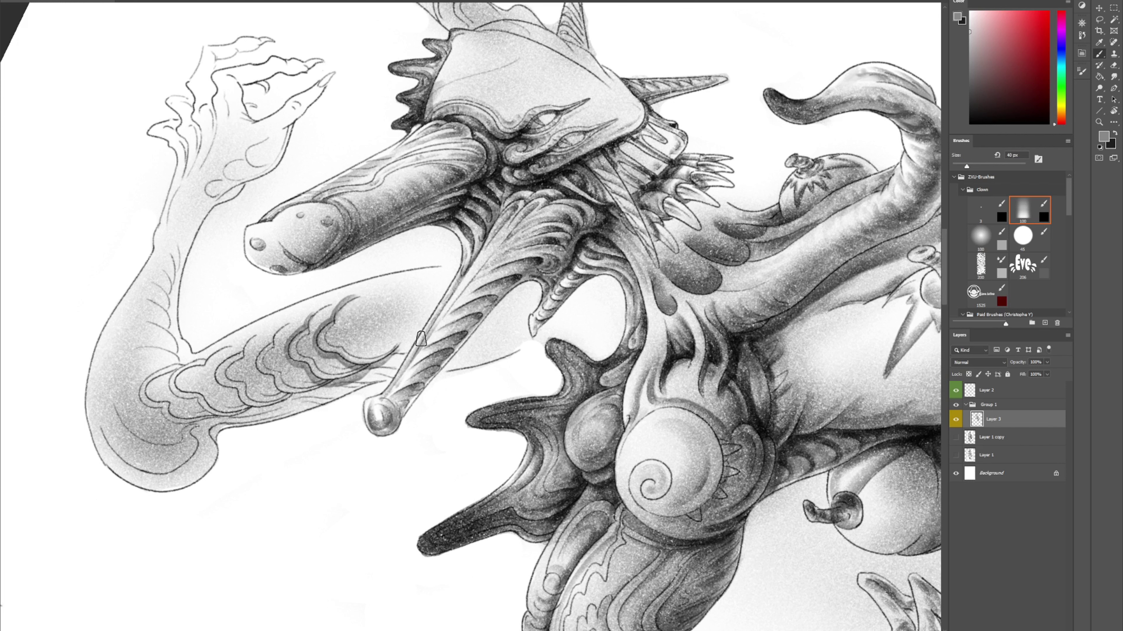
mouse_move(288, 326)
left_mouse_down()
mouse_move(254, 365)
mouse_move(286, 398)
mouse_move(325, 388)
left_mouse_up()
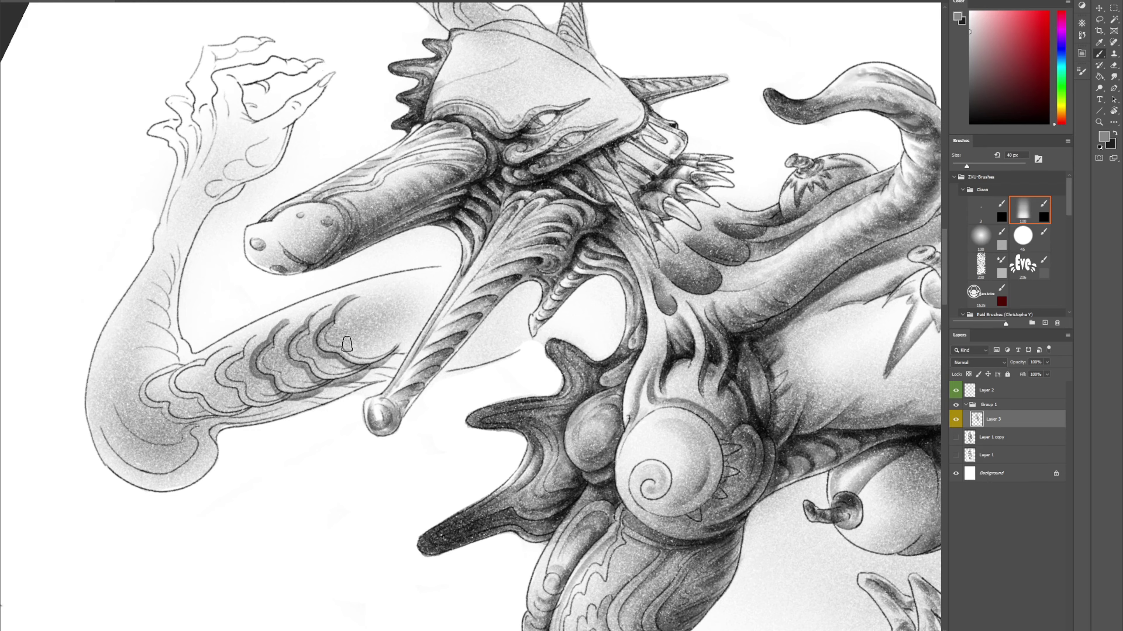
Continue the banded shading around the scalloped plates towards the elbow, redoing the strokes that miss the contour
left_click_drag(404, 287, 578, 179)
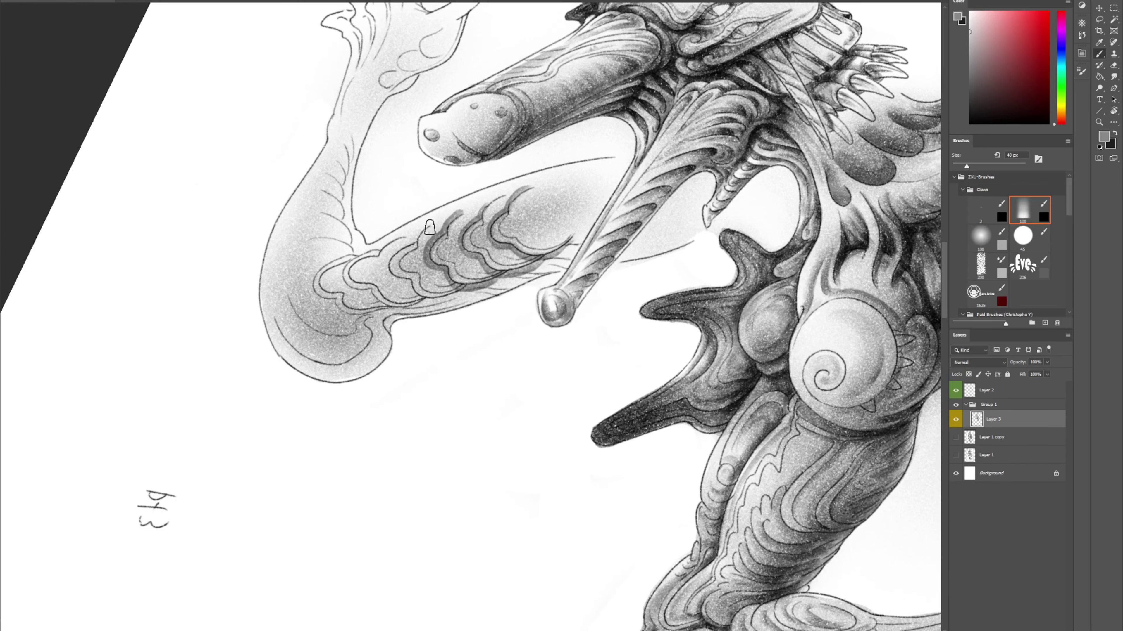
mouse_move(427, 226)
left_mouse_down()
mouse_move(389, 268)
mouse_move(403, 281)
left_mouse_up()
key("ctrl+z")
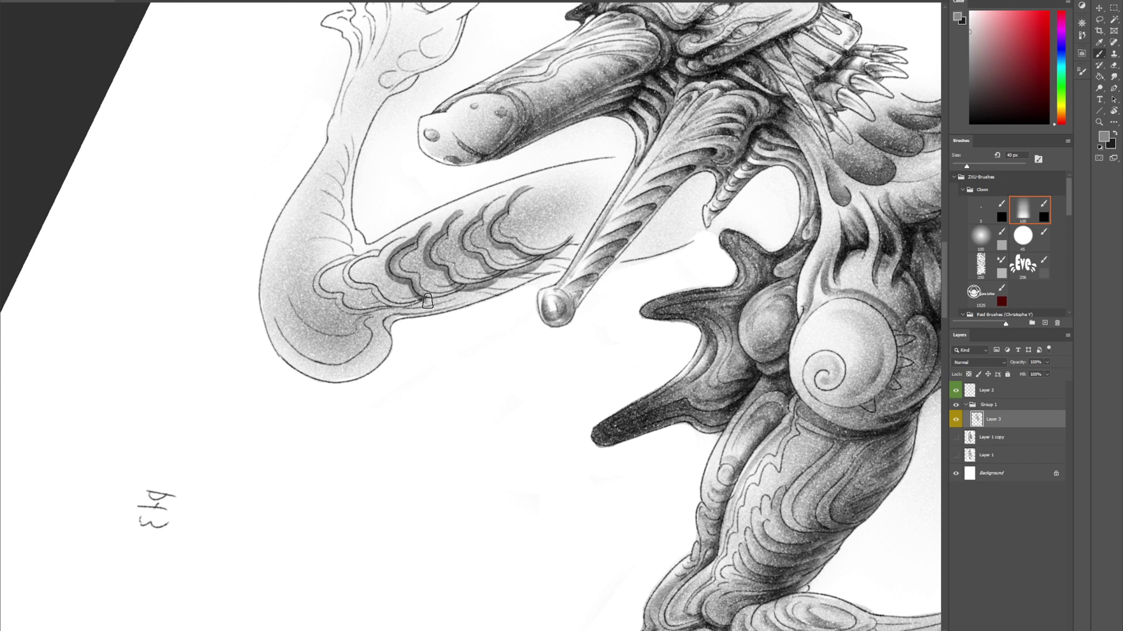
left_click_drag(428, 301, 473, 283)
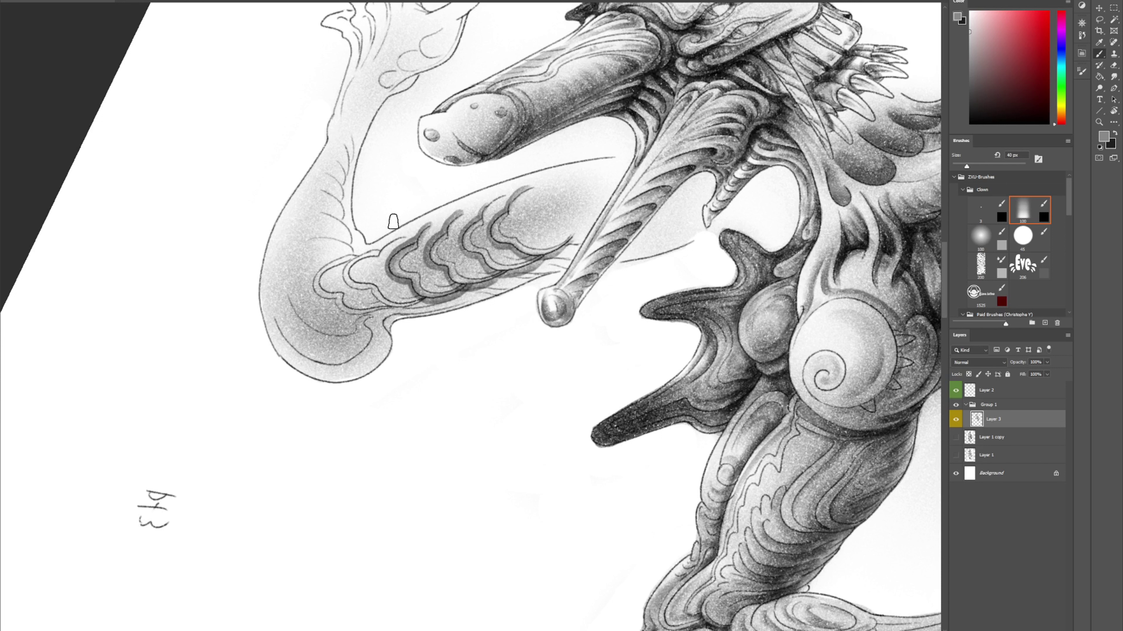
mouse_move(407, 235)
left_mouse_down()
mouse_move(384, 247)
mouse_move(407, 239)
mouse_move(361, 257)
mouse_move(344, 282)
mouse_move(426, 299)
left_mouse_up()
key("ctrl+z")
key("ctrl+z")
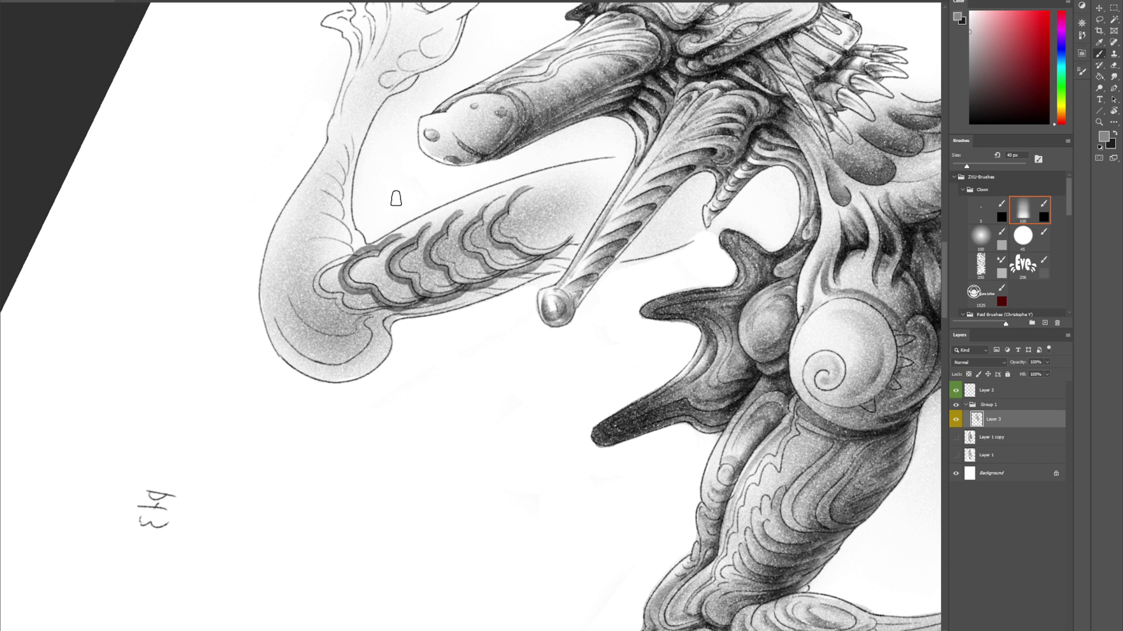
key("e")
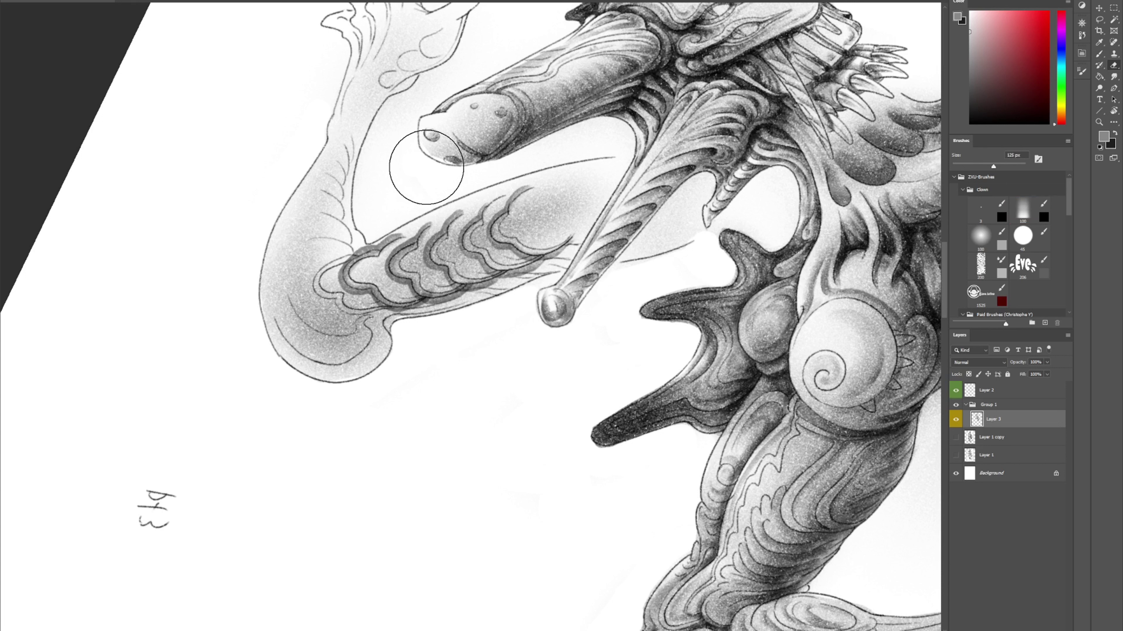
key("b")
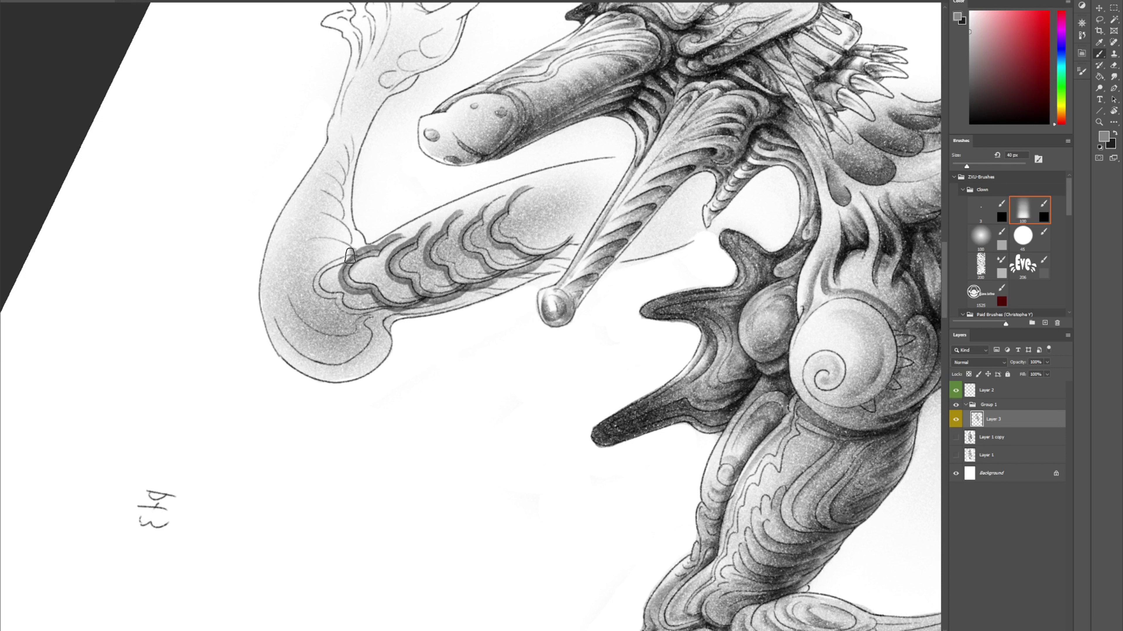
Darken the outermost scallop, the curved folds around the elbow and the underside of the upper arm
mouse_move(350, 256)
left_mouse_down()
mouse_move(314, 287)
mouse_move(345, 317)
mouse_move(431, 296)
left_mouse_up()
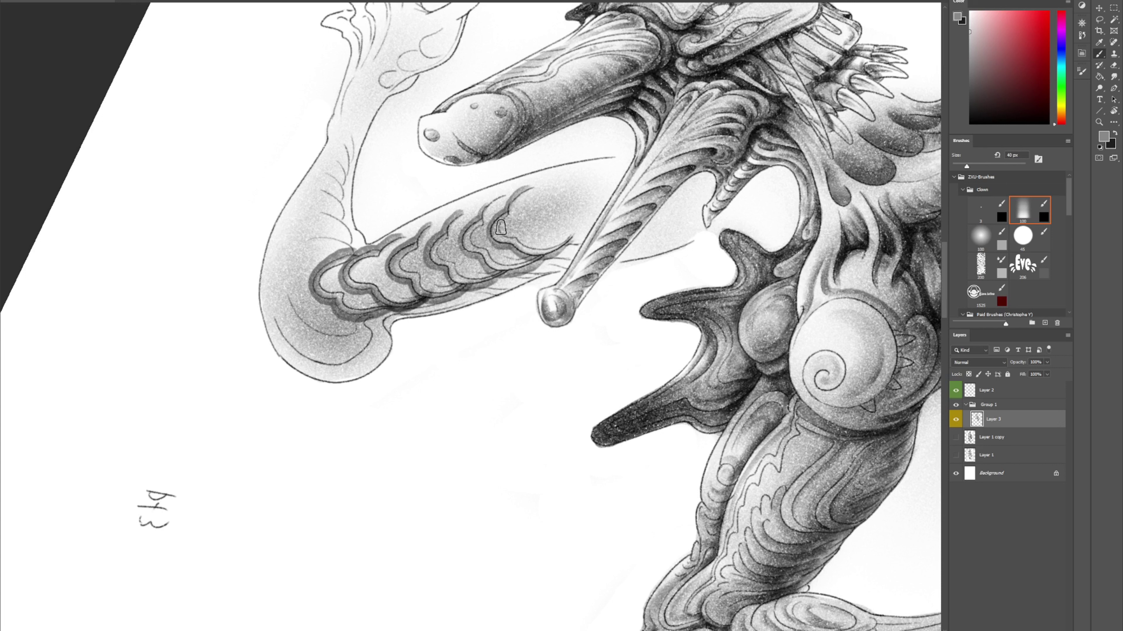
mouse_move(290, 308)
left_mouse_down()
mouse_move(343, 342)
mouse_move(385, 308)
left_mouse_up()
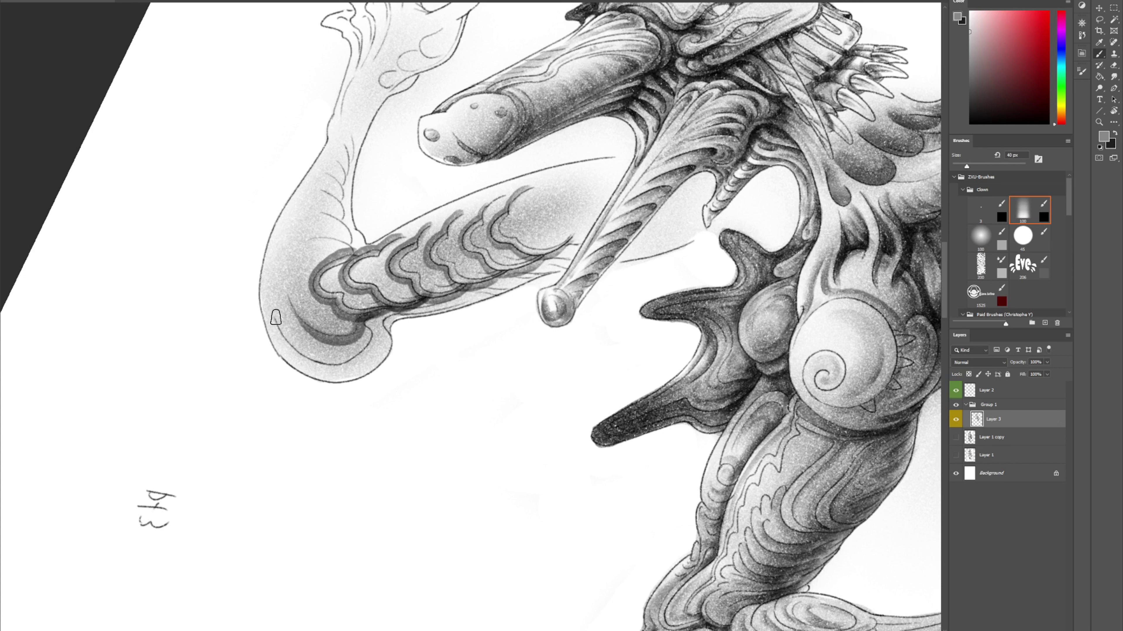
mouse_move(275, 317)
left_mouse_down()
mouse_move(310, 363)
mouse_move(343, 367)
mouse_move(372, 348)
mouse_move(369, 330)
mouse_move(393, 297)
left_mouse_up()
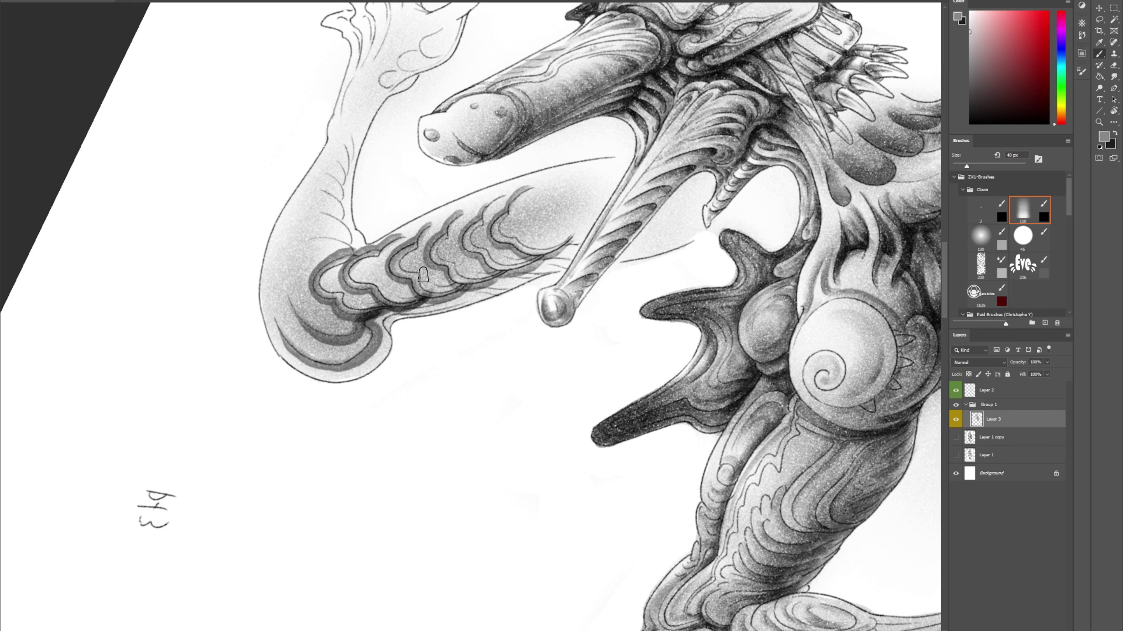
mouse_move(468, 290)
left_mouse_down()
mouse_move(556, 247)
mouse_move(530, 276)
mouse_move(473, 283)
mouse_move(523, 278)
mouse_move(564, 247)
mouse_move(548, 256)
mouse_move(575, 258)
left_mouse_up()
key("ctrl+z")
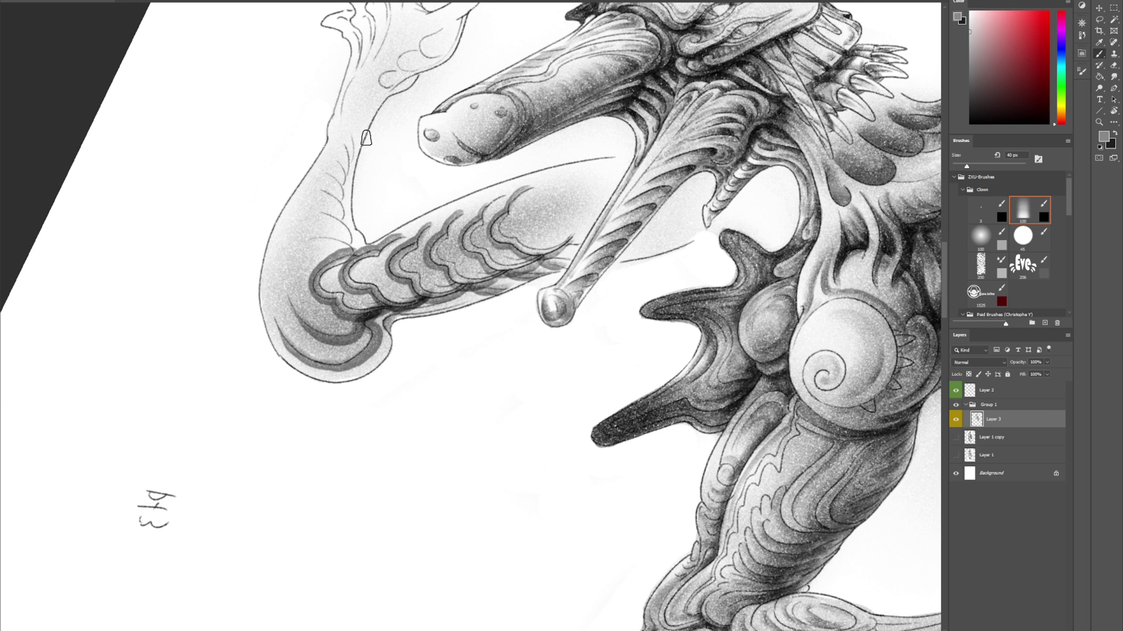
Shade the creases that run along the inner bend of the elbow and up the forearm, redoing the first strokes
mouse_move(286, 258)
left_mouse_down()
mouse_move(311, 239)
mouse_move(351, 250)
left_mouse_up()
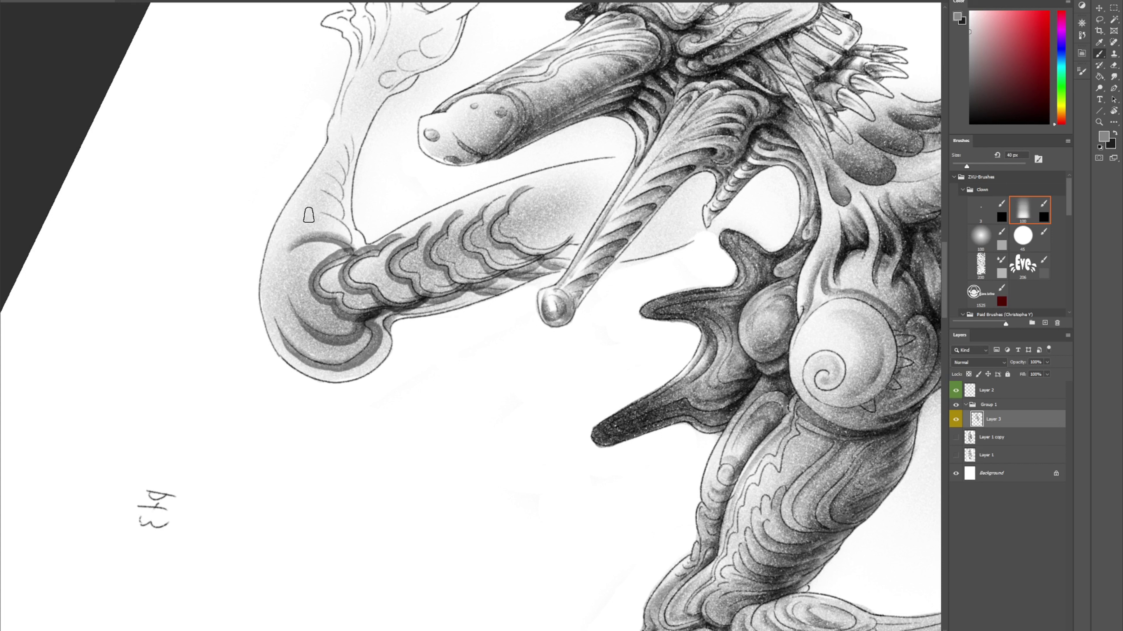
mouse_move(310, 214)
left_mouse_down()
mouse_move(343, 223)
mouse_move(352, 245)
left_mouse_up()
key("ctrl+z")
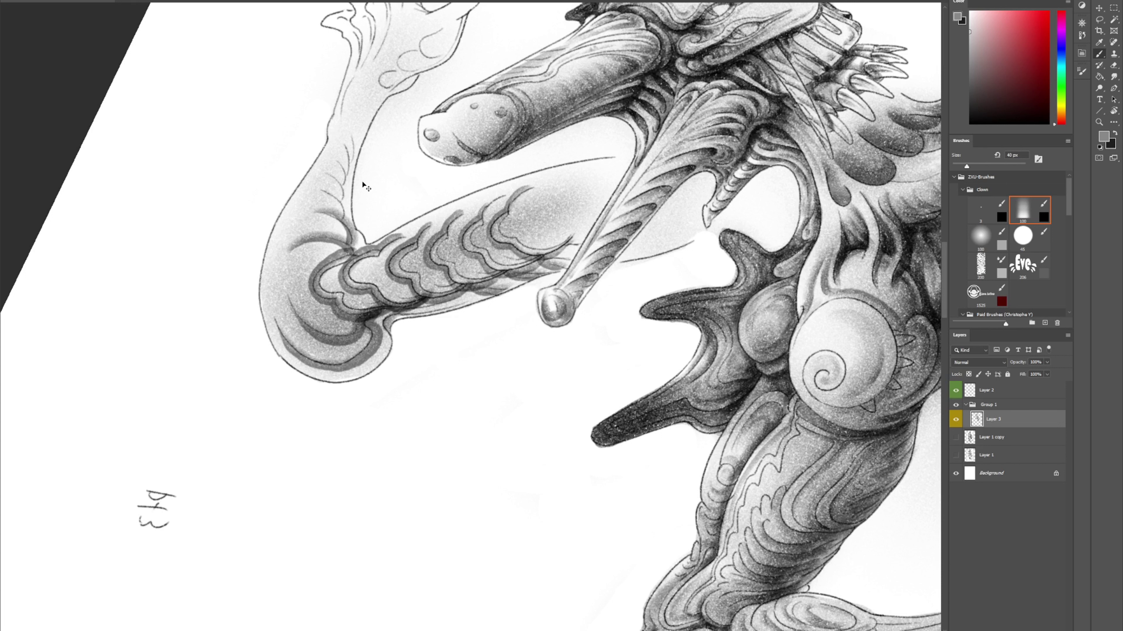
key("ctrl+z")
mouse_move(310, 216)
left_mouse_down()
mouse_move(337, 217)
mouse_move(357, 251)
left_mouse_up()
left_click_drag(322, 190, 345, 217)
mouse_move(330, 171)
left_mouse_down()
mouse_move(348, 208)
mouse_move(347, 173)
mouse_move(349, 192)
left_mouse_up()
left_click_drag(343, 138, 351, 169)
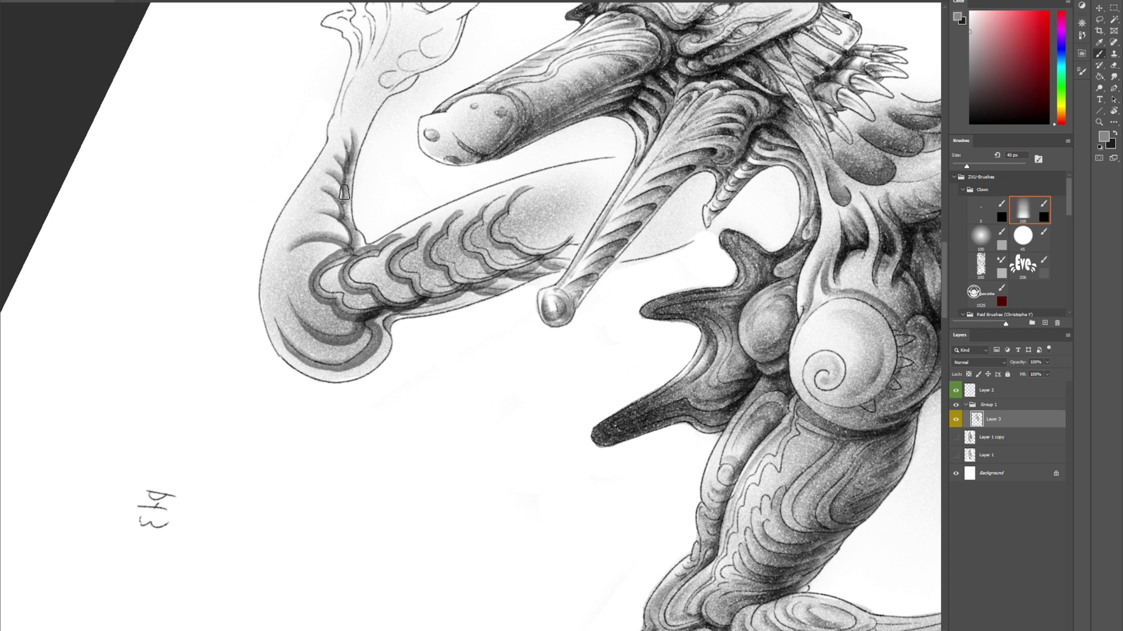
Add a long curved shading band along the outer contour of the elbow, undoing and redrawing it until it fits
left_click_drag(291, 227, 275, 321)
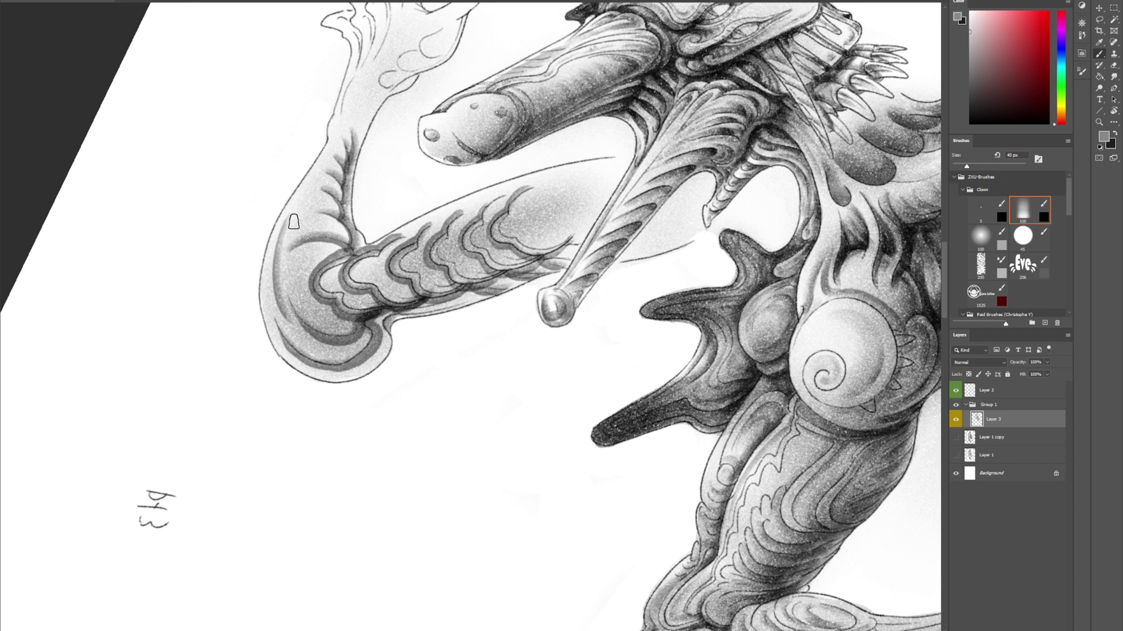
key("ctrl+z")
left_click_drag(292, 222, 304, 345)
key("ctrl+z")
left_click_drag(290, 225, 302, 338)
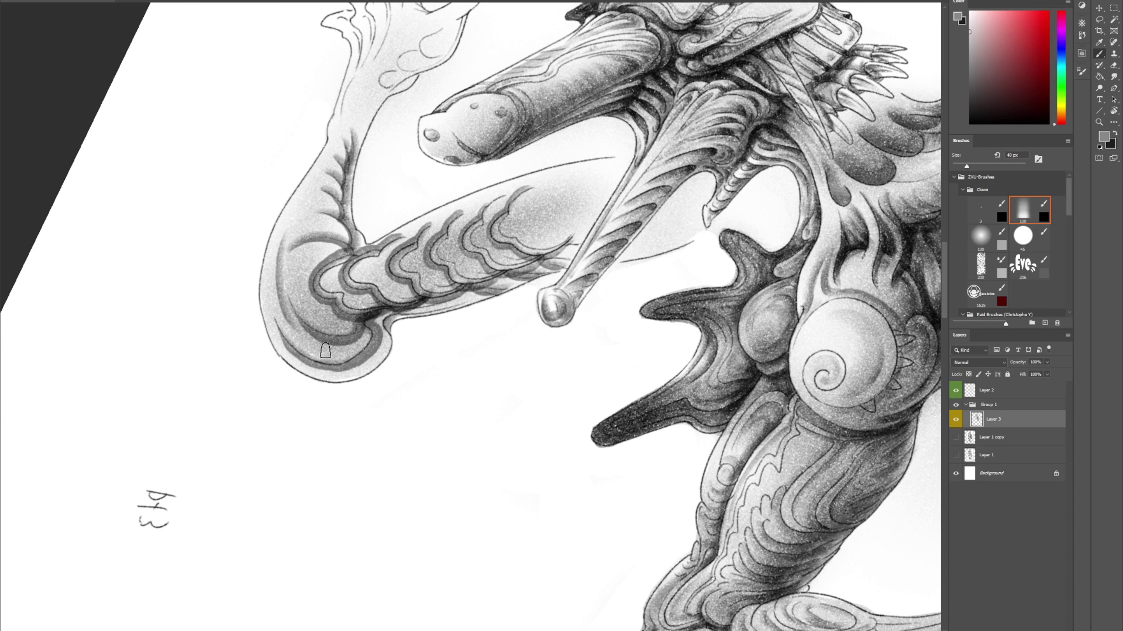
key("ctrl+z")
left_click_drag(288, 227, 302, 345)
left_click_drag(270, 251, 270, 324)
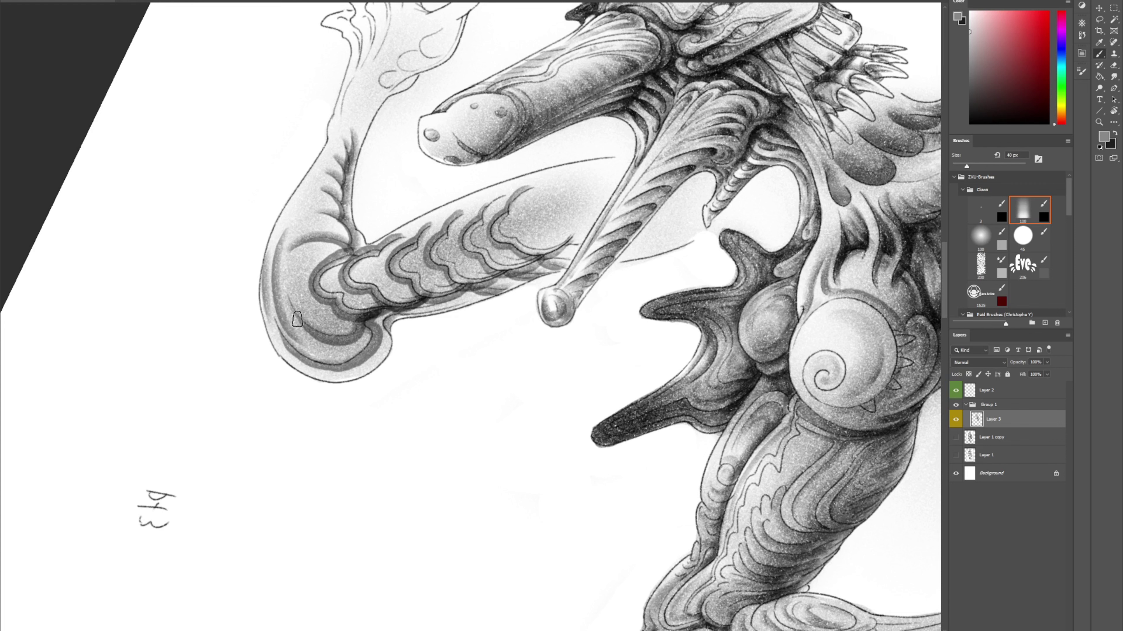
Shade the wrist's outer side where it meets the forearm, undoing and redrawing the stroke
scroll(302, 285, "up", 5)
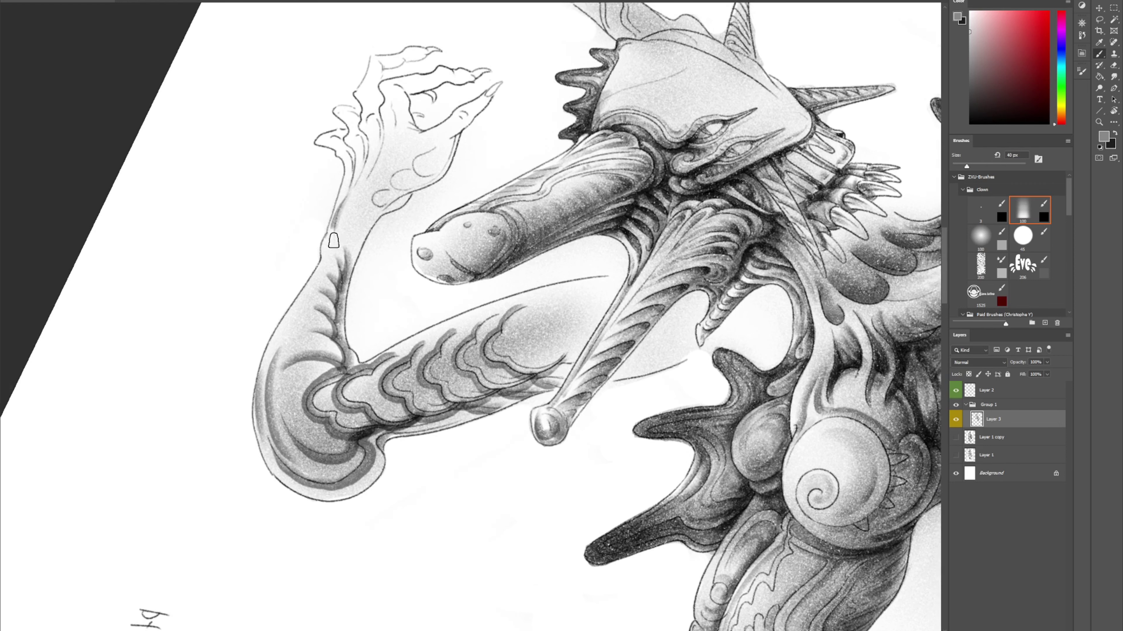
key("ctrl+z")
left_click_drag(347, 195, 328, 252)
key("ctrl+z")
left_click_drag(353, 186, 329, 245)
Shade the rounded pads at the base of the raised hand's palm, redoing the strokes along its outer edge
mouse_move(384, 190)
left_mouse_down()
mouse_move(409, 174)
mouse_move(390, 184)
mouse_move(419, 184)
mouse_move(434, 147)
mouse_move(415, 175)
mouse_move(448, 148)
left_mouse_up()
mouse_move(405, 180)
left_mouse_down()
mouse_move(420, 171)
mouse_move(411, 201)
mouse_move(449, 165)
mouse_move(458, 135)
left_mouse_up()
left_click_drag(414, 188, 453, 133)
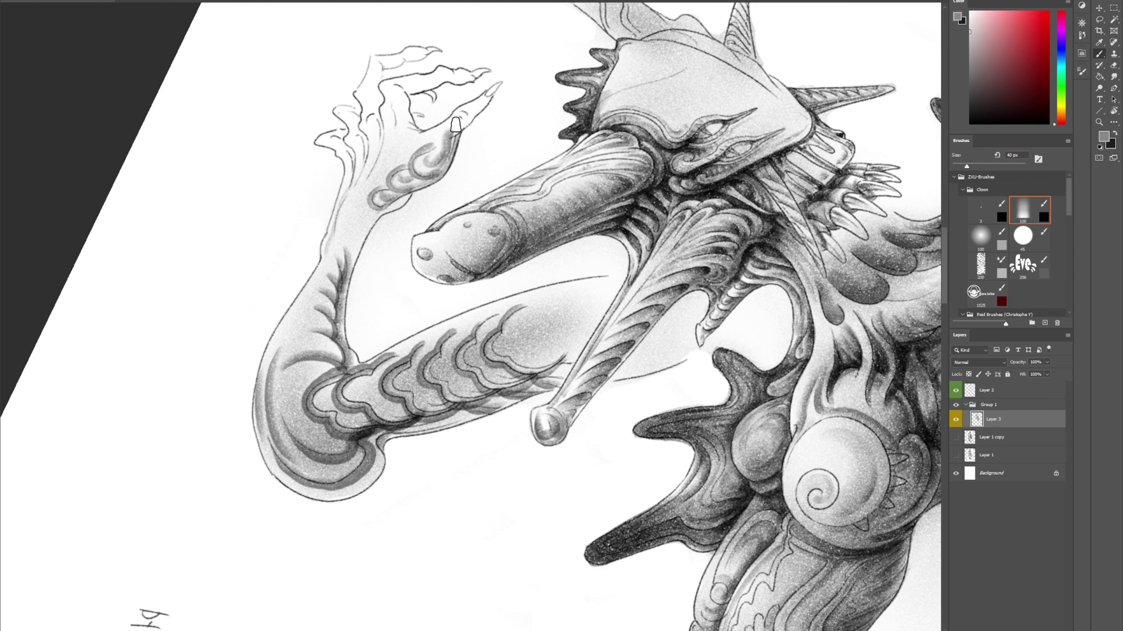
key("ctrl+z")
mouse_move(415, 183)
left_mouse_down()
mouse_move(435, 172)
mouse_move(455, 132)
left_mouse_up()
key("ctrl+z")
key("ctrl+z")
left_click_drag(429, 177, 457, 131)
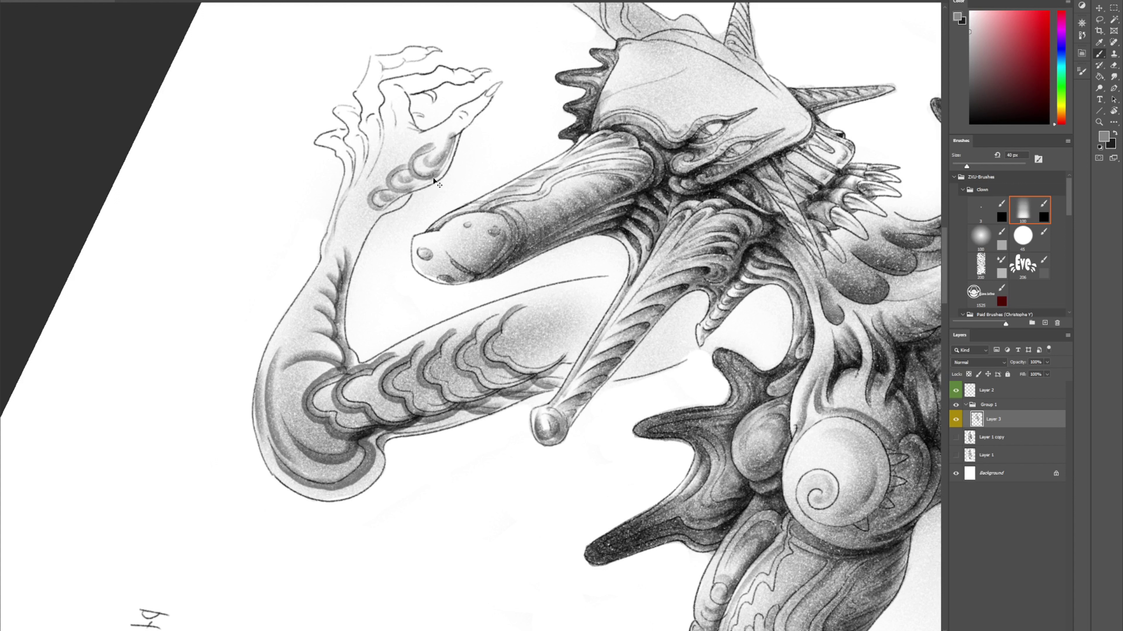
key("ctrl+z")
Shade the raised hand's thumb from its base to the claw tip, redoing the first stroke
mouse_move(429, 179)
left_mouse_down()
mouse_move(456, 133)
mouse_move(447, 131)
mouse_move(461, 121)
mouse_move(461, 133)
mouse_move(491, 97)
mouse_move(471, 127)
mouse_move(432, 142)
mouse_move(494, 90)
left_mouse_up()
key("ctrl+z")
left_click_drag(444, 141, 496, 88)
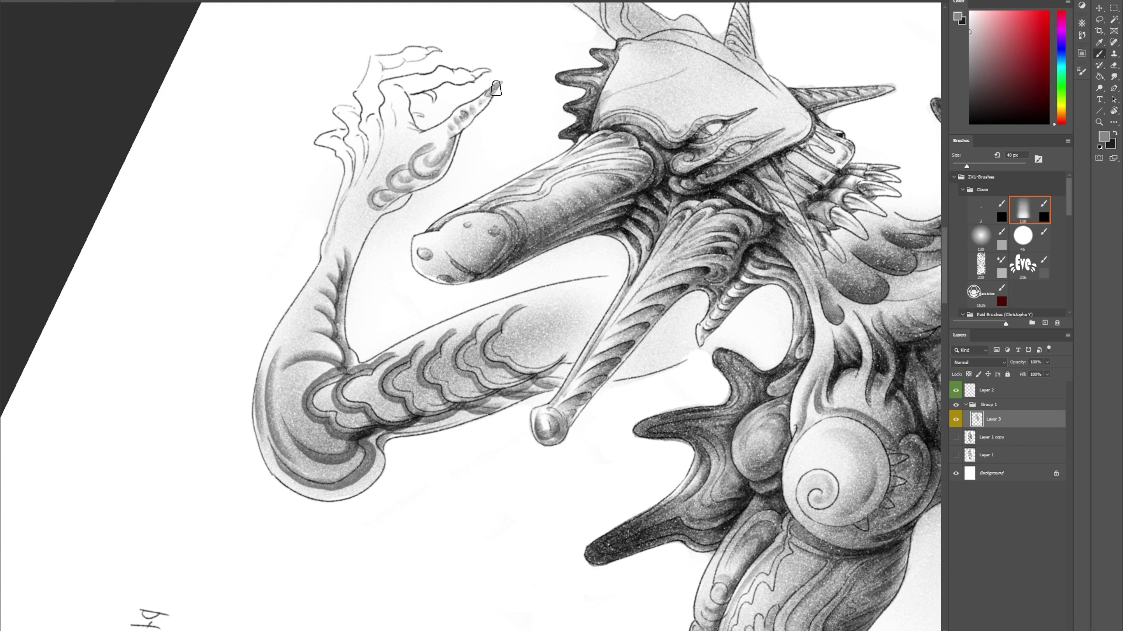
left_click_drag(446, 141, 494, 91)
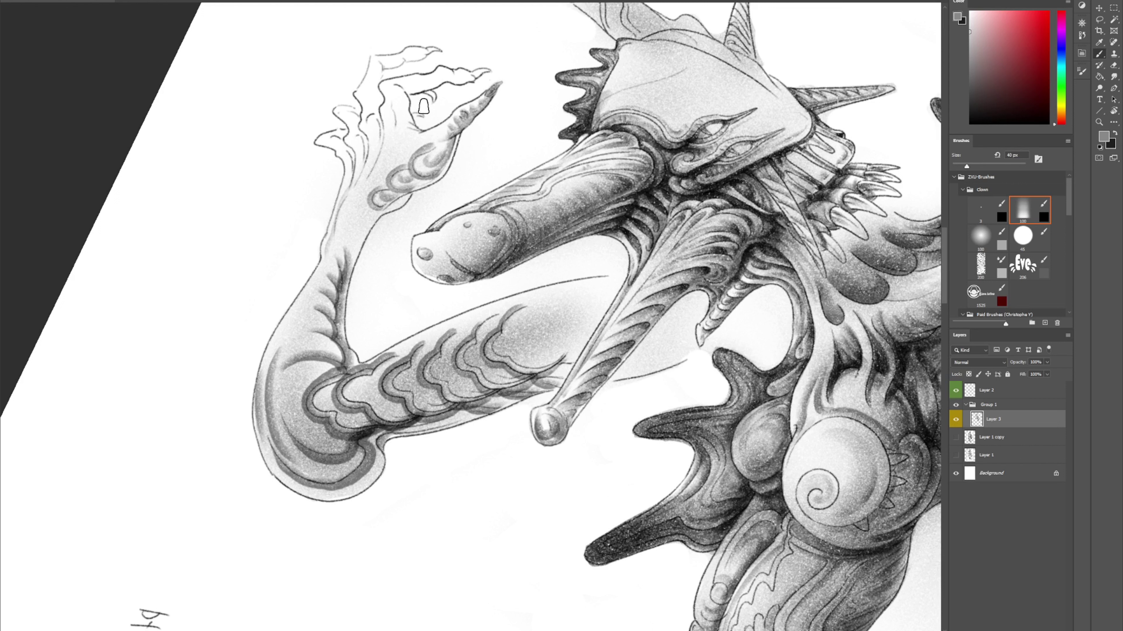
Add shading to the knuckles, tendons, wrist edge and clawed fingers of the raised hand
mouse_move(406, 107)
left_mouse_down()
mouse_move(395, 90)
mouse_move(399, 128)
left_mouse_up()
mouse_move(376, 105)
left_mouse_down()
mouse_move(377, 95)
mouse_move(382, 144)
mouse_move(365, 184)
left_mouse_up()
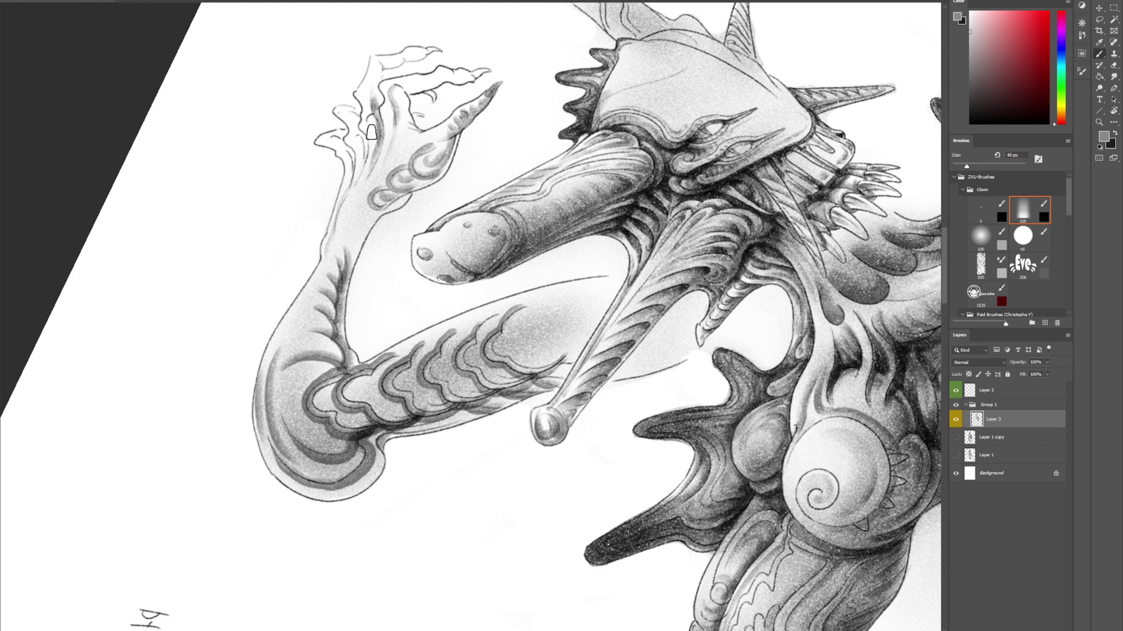
mouse_move(372, 128)
left_mouse_down()
mouse_move(381, 152)
mouse_move(389, 115)
mouse_move(371, 185)
mouse_move(412, 86)
mouse_move(374, 119)
mouse_move(363, 146)
mouse_move(354, 138)
mouse_move(357, 177)
mouse_move(359, 123)
mouse_move(368, 153)
left_mouse_up()
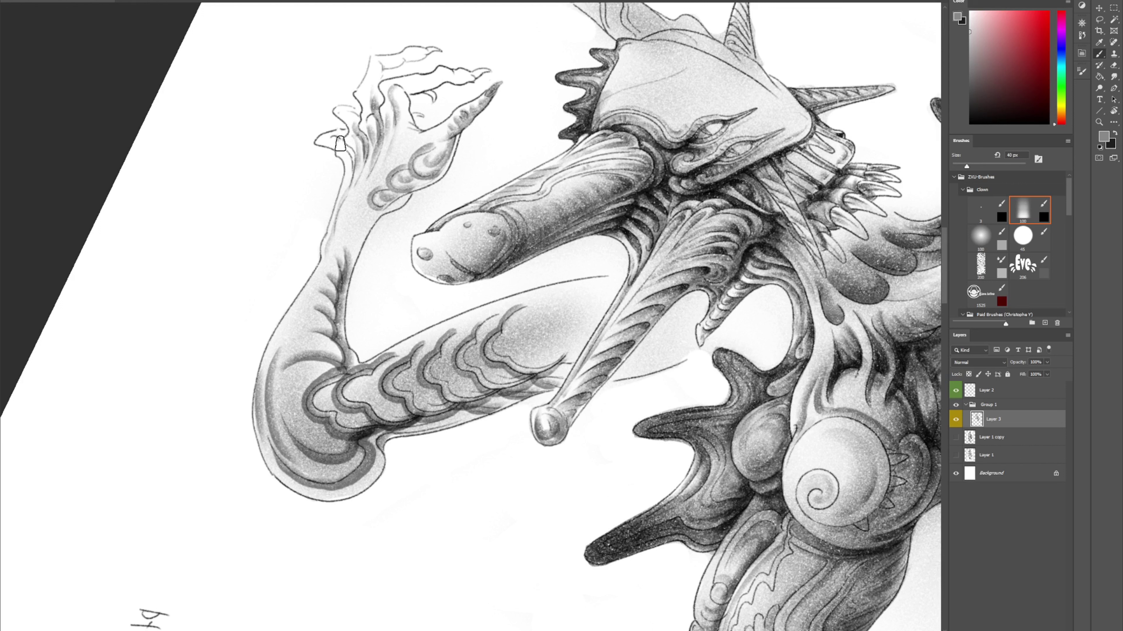
left_click_drag(350, 184, 330, 232)
mouse_move(335, 143)
left_mouse_down()
mouse_move(353, 127)
mouse_move(349, 111)
mouse_move(368, 136)
mouse_move(381, 69)
mouse_move(364, 91)
mouse_move(372, 135)
mouse_move(421, 65)
mouse_move(438, 93)
mouse_move(446, 74)
mouse_move(402, 87)
mouse_move(479, 74)
mouse_move(428, 123)
mouse_move(411, 122)
mouse_move(403, 101)
mouse_move(404, 127)
mouse_move(422, 136)
mouse_move(409, 144)
mouse_move(428, 136)
mouse_move(406, 153)
mouse_move(470, 105)
left_mouse_up()
left_click(419, 83)
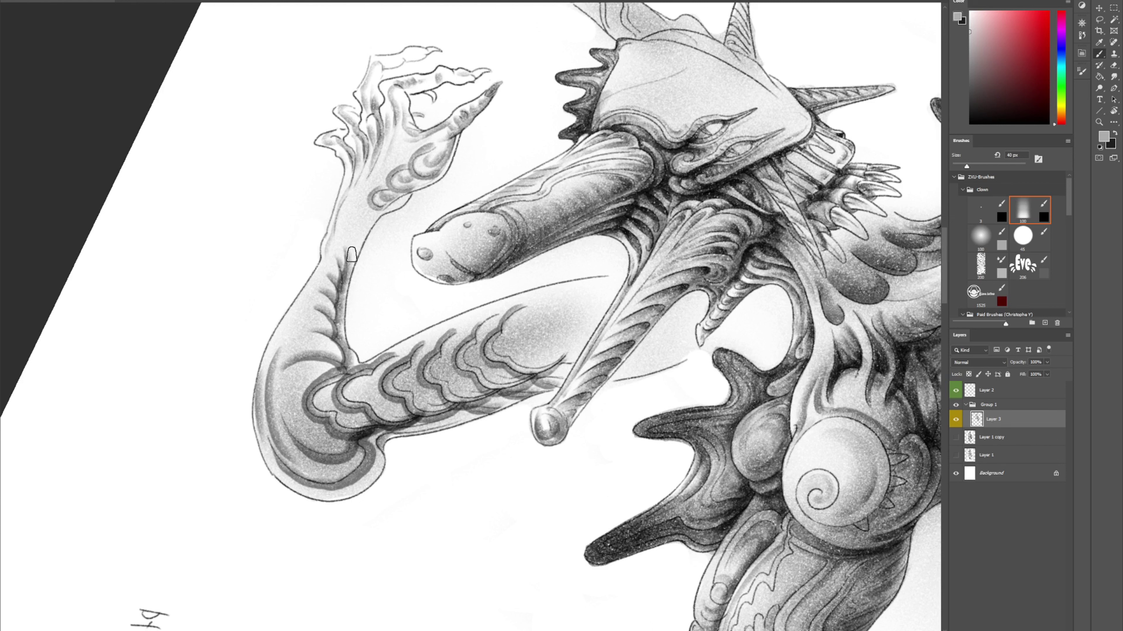
Add lighter grey shading along the wrist, the back of the hand and the forearm's outer edge
left_click_drag(352, 255, 386, 203)
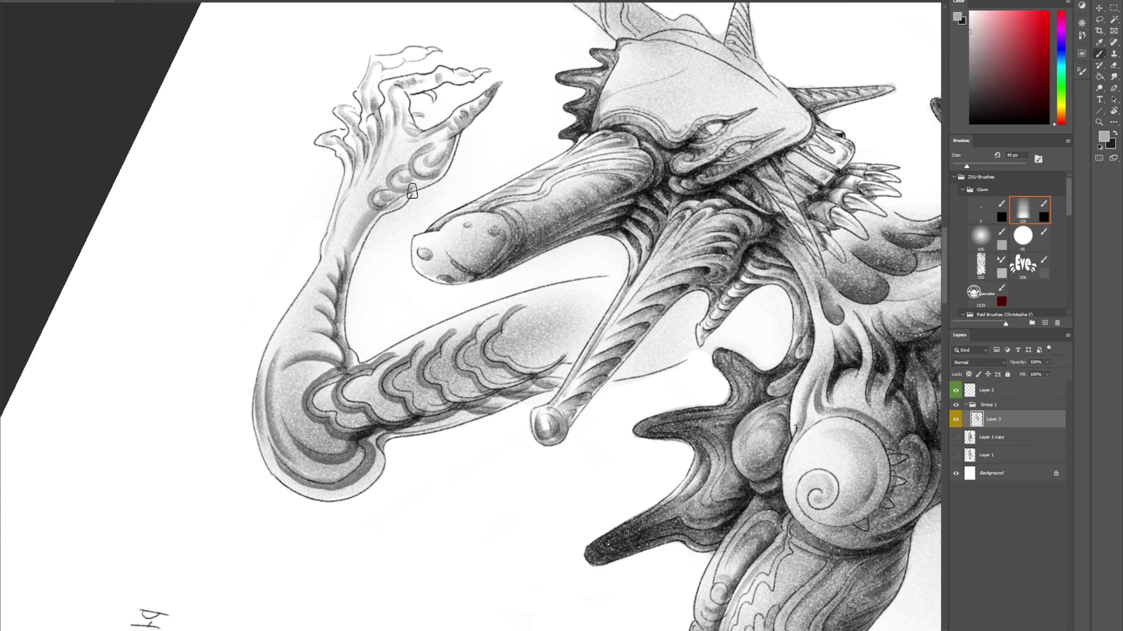
left_click_drag(340, 245, 384, 188)
mouse_move(341, 204)
left_mouse_down()
mouse_move(375, 104)
mouse_move(368, 177)
mouse_move(347, 205)
mouse_move(386, 126)
mouse_move(350, 216)
mouse_move(382, 125)
left_mouse_up()
left_click_drag(364, 183, 377, 158)
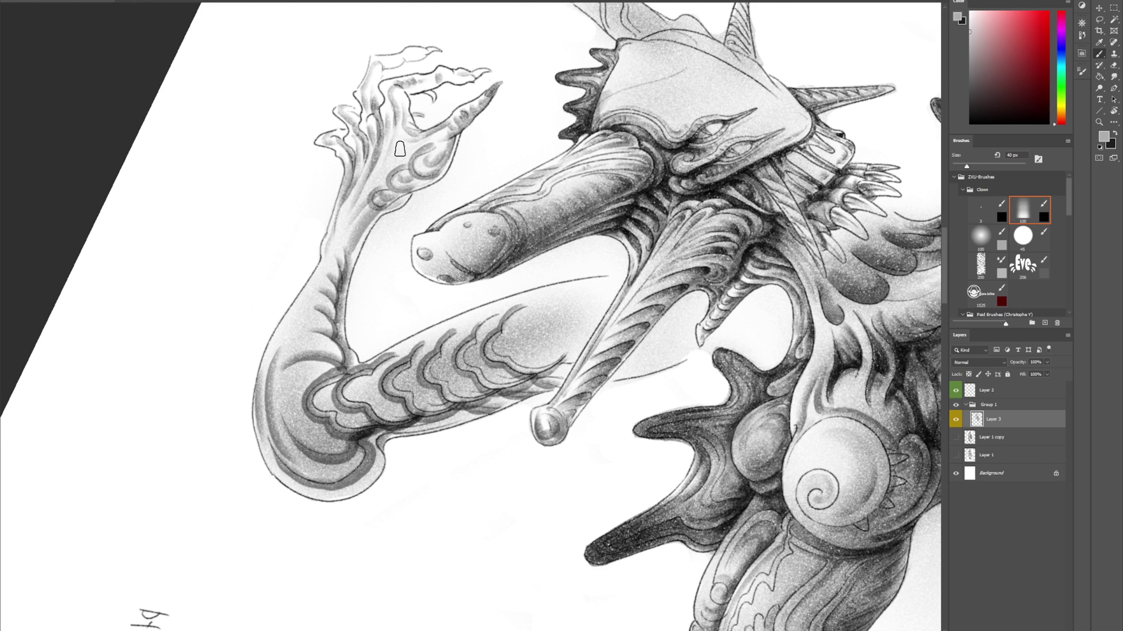
left_click_drag(348, 193, 338, 224)
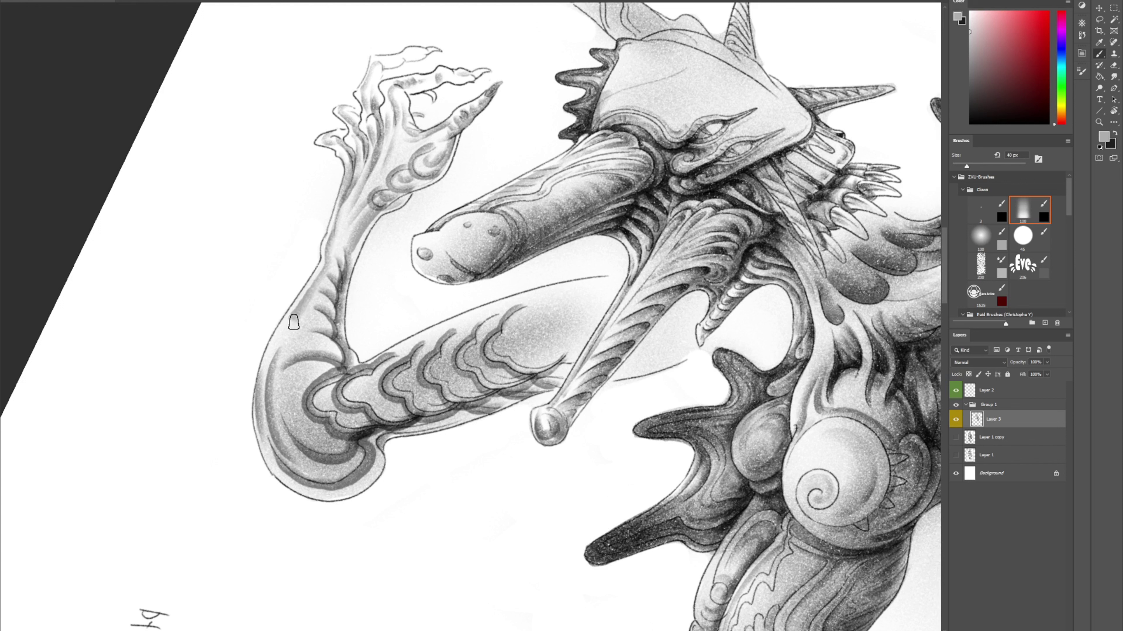
left_click_drag(288, 331, 270, 414)
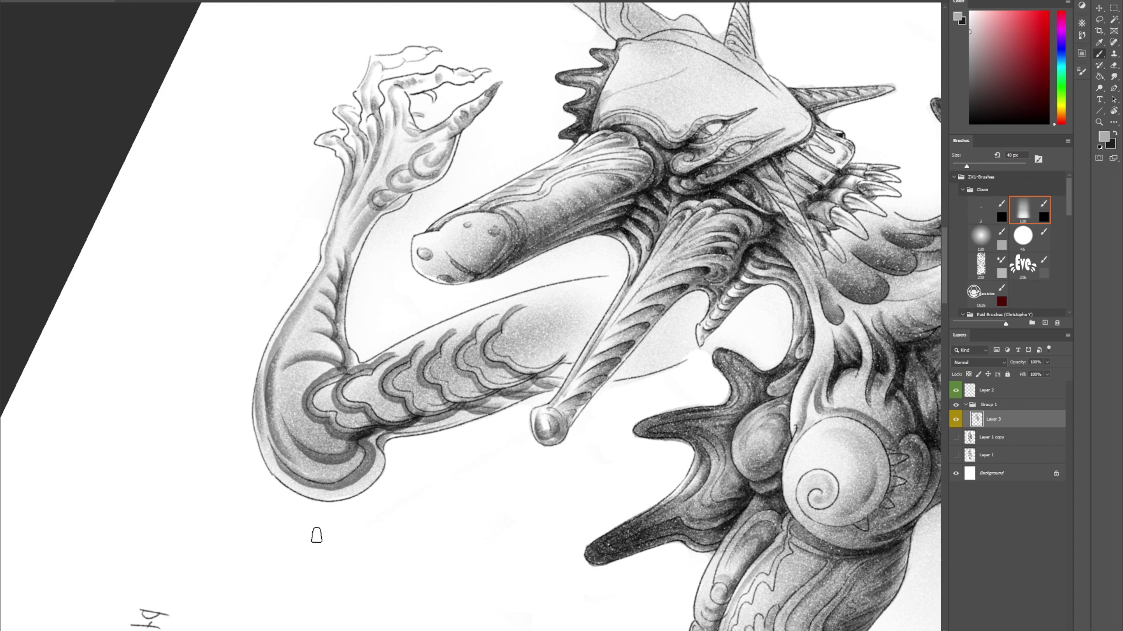
Rotate the canvas, enlarge the brush to 90 px and softly shade the inner elbow beside the scalloped plates
key("Escape")
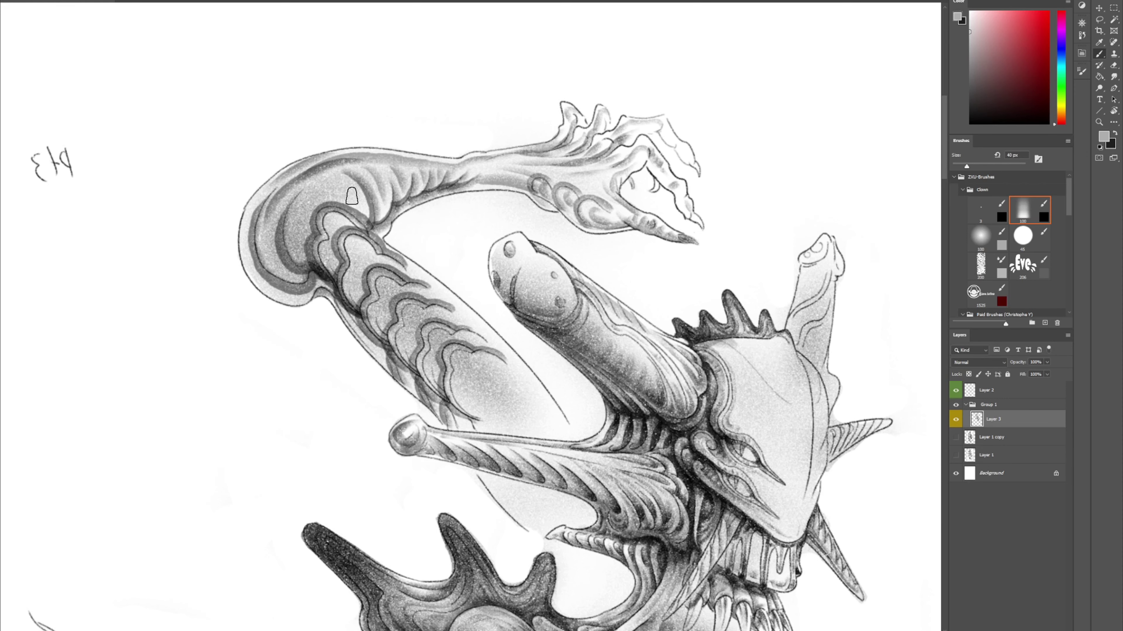
key("bracketright")
key("bracketright")
key("bracketright")
key("bracketright")
key("bracketright")
left_click_drag(326, 191, 359, 214)
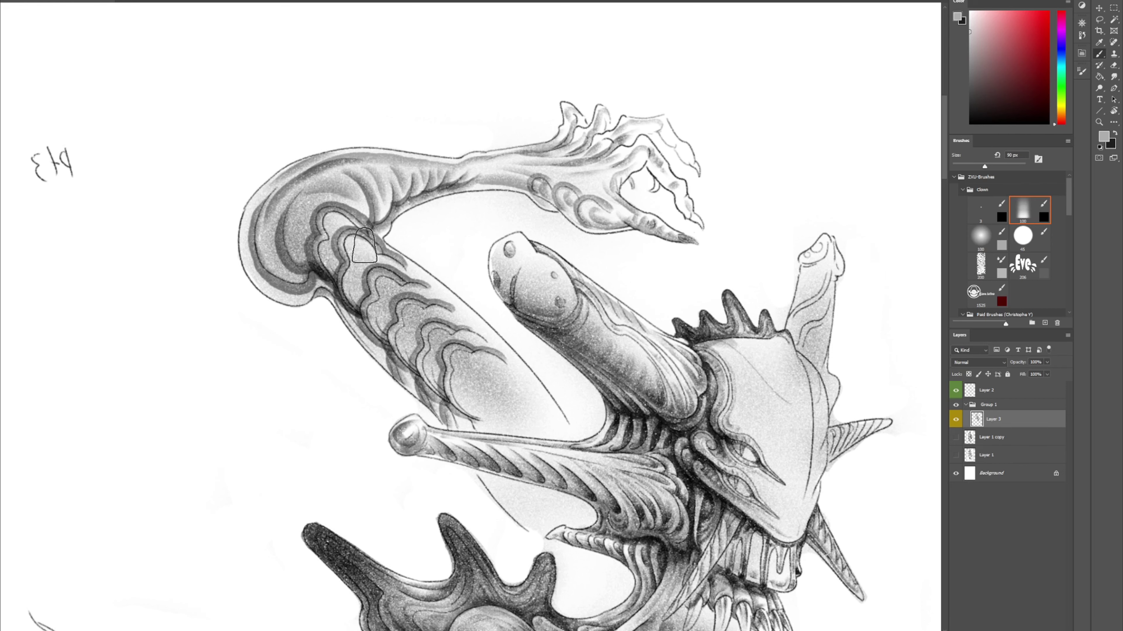
mouse_move(480, 173)
left_mouse_down()
mouse_move(500, 153)
mouse_move(513, 160)
left_mouse_up()
key("ctrl+z")
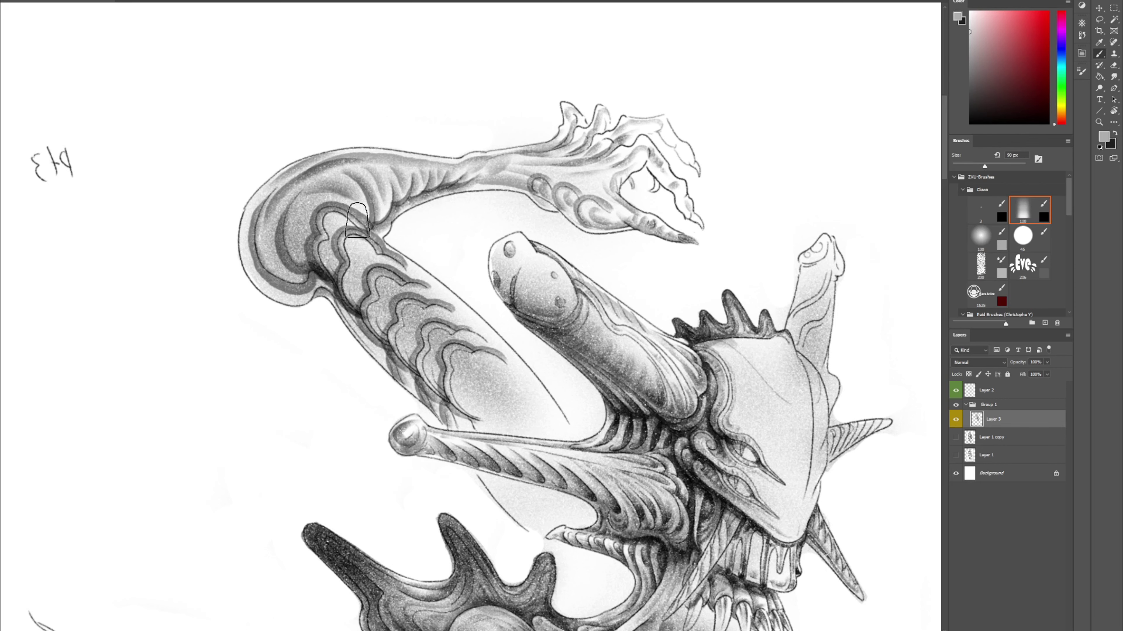
Enlarge the brush to 175 px and shade the strip along the upper arm's outer edge beside the scalloped plates, redoing the strokes
key("bracketright")
key("bracketright")
key("bracketright")
key("bracketright")
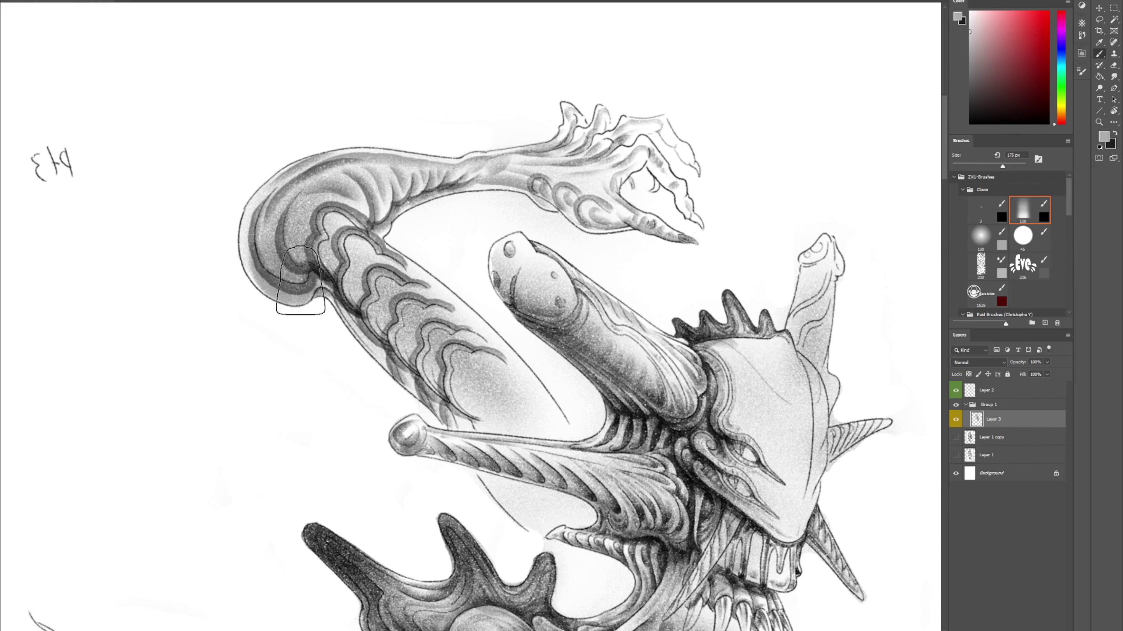
left_click_drag(309, 270, 460, 428)
key("ctrl+z")
left_click_drag(322, 250, 425, 394)
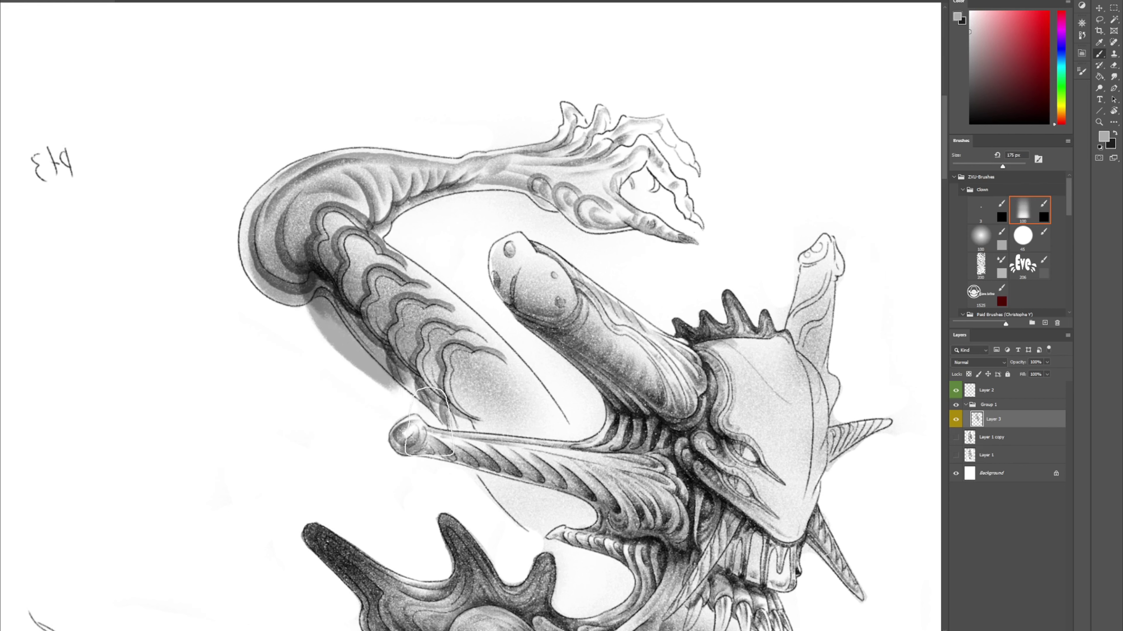
key("ctrl+z")
left_click_drag(323, 266, 440, 451)
key("ctrl+z")
left_click_drag(305, 247, 442, 393)
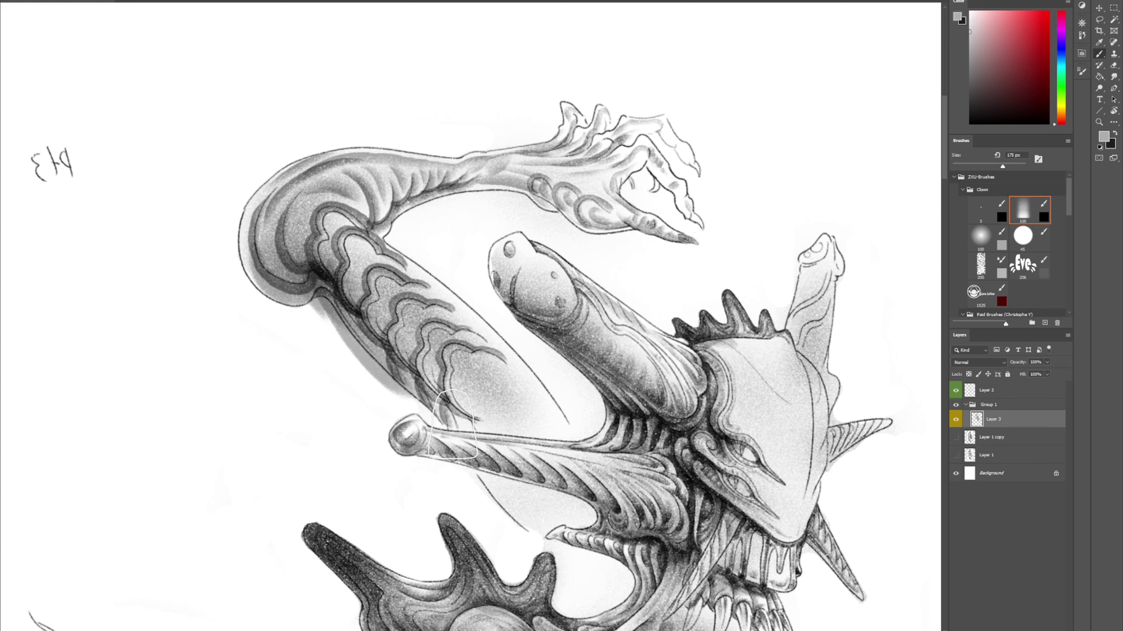
Erase the shading that spills outside the upper arm's outer contour with a much smaller eraser
key("e")
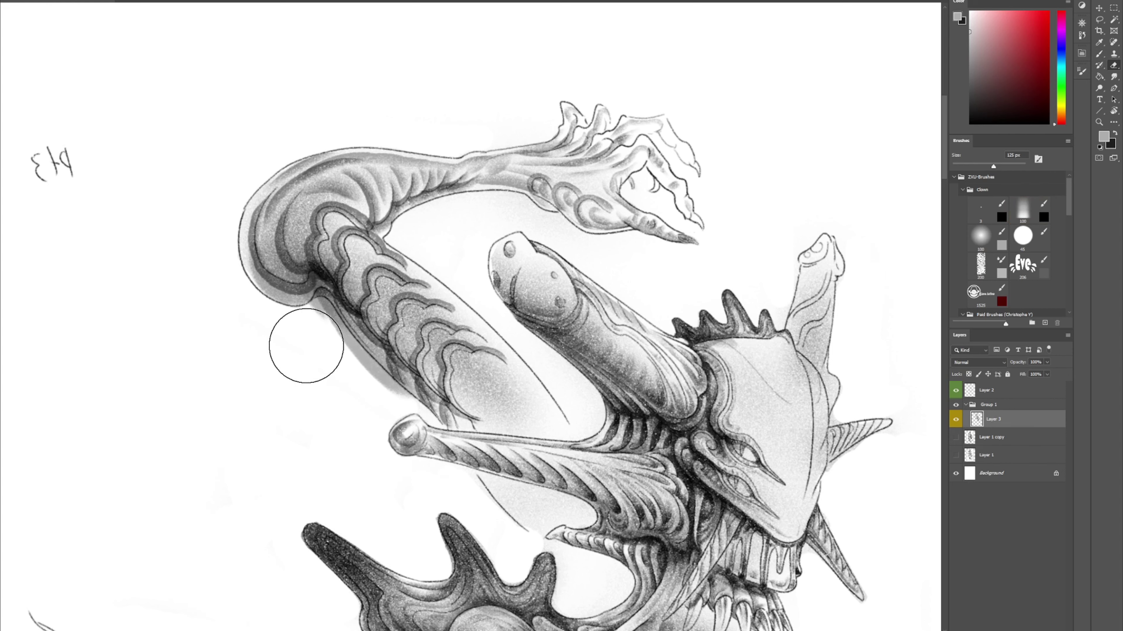
key("[")
key("[")
key("[")
key("[")
key("[")
key("[")
key("[")
key("[")
key("[")
left_click_drag(317, 320, 319, 308)
key("r")
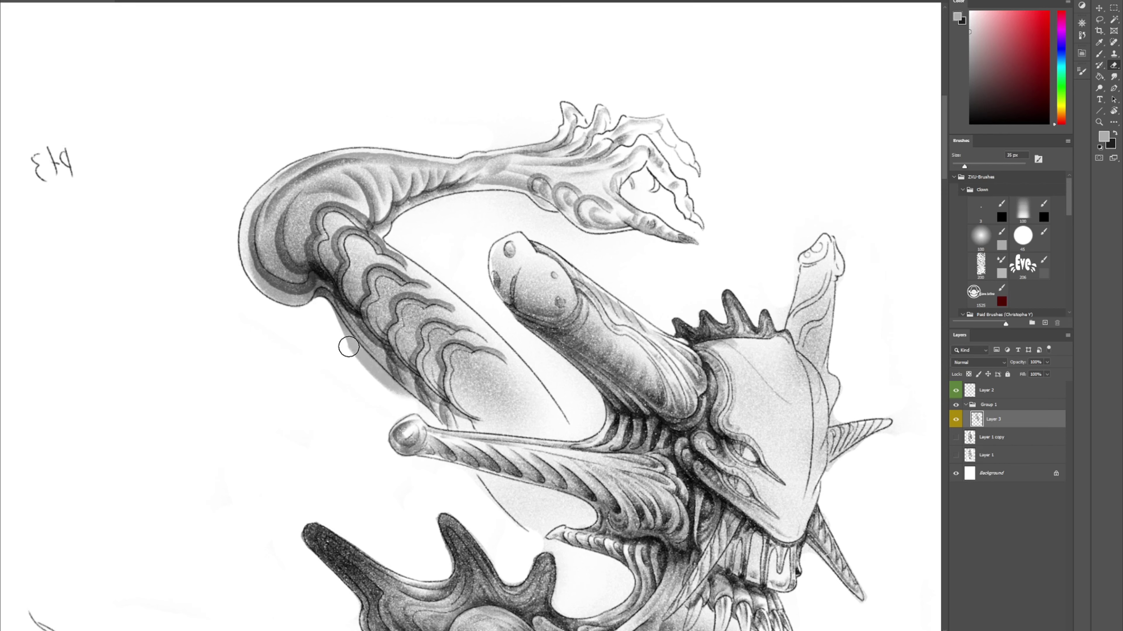
mouse_move(632, 200)
left_mouse_down()
mouse_move(643, 159)
mouse_move(316, 174)
left_mouse_up()
key("e")
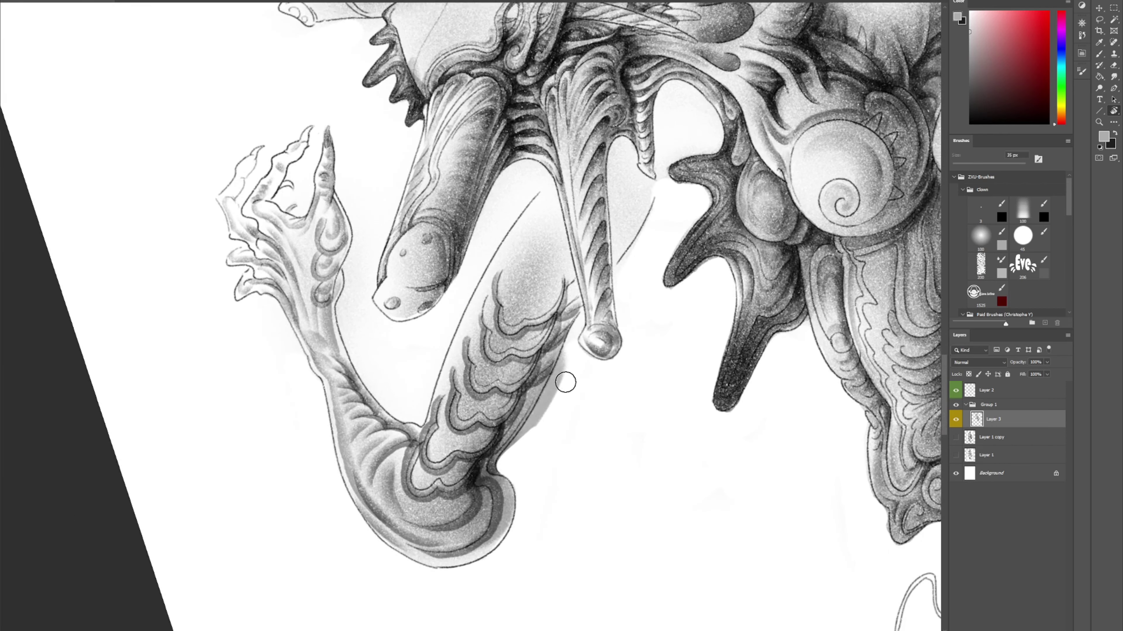
mouse_move(551, 401)
left_mouse_down()
mouse_move(538, 402)
mouse_move(508, 462)
mouse_move(534, 342)
mouse_move(569, 261)
left_mouse_up()
Deepen the shading along the scalloped upper arm and softly shade its smooth part near the shoulder with a sampled lighter grey
key("b")
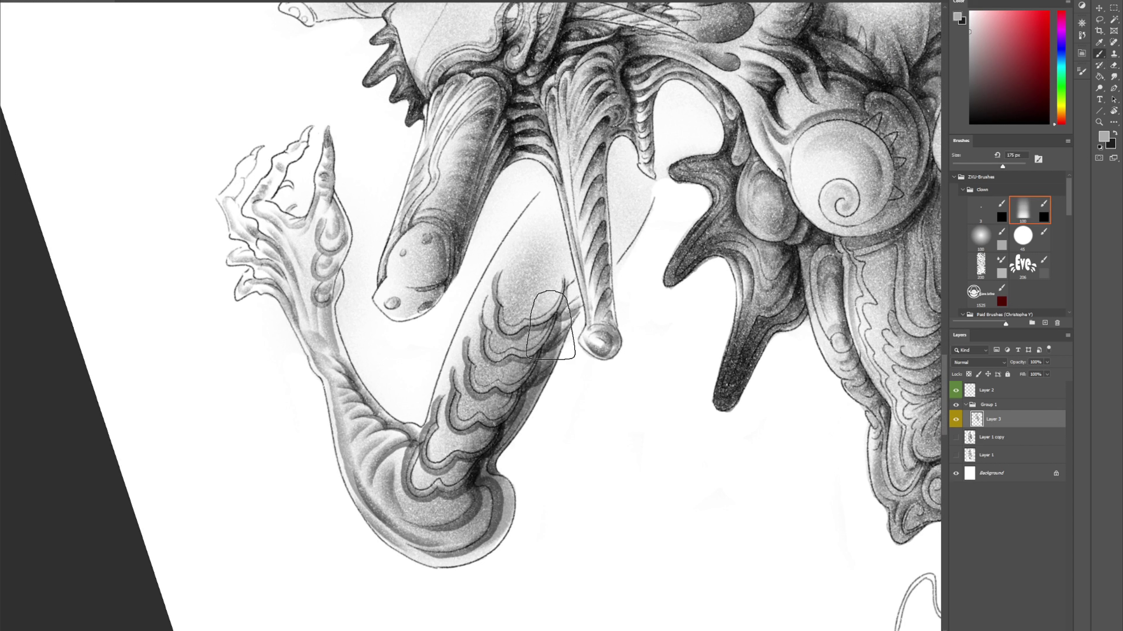
left_click_drag(495, 433, 577, 282)
mouse_move(589, 236)
left_mouse_down()
mouse_move(467, 486)
mouse_move(575, 266)
mouse_move(494, 428)
mouse_move(574, 213)
mouse_move(535, 314)
mouse_move(524, 307)
mouse_move(596, 186)
mouse_move(534, 243)
mouse_move(486, 392)
mouse_move(500, 319)
left_mouse_up()
left_click(631, 203, "alt")
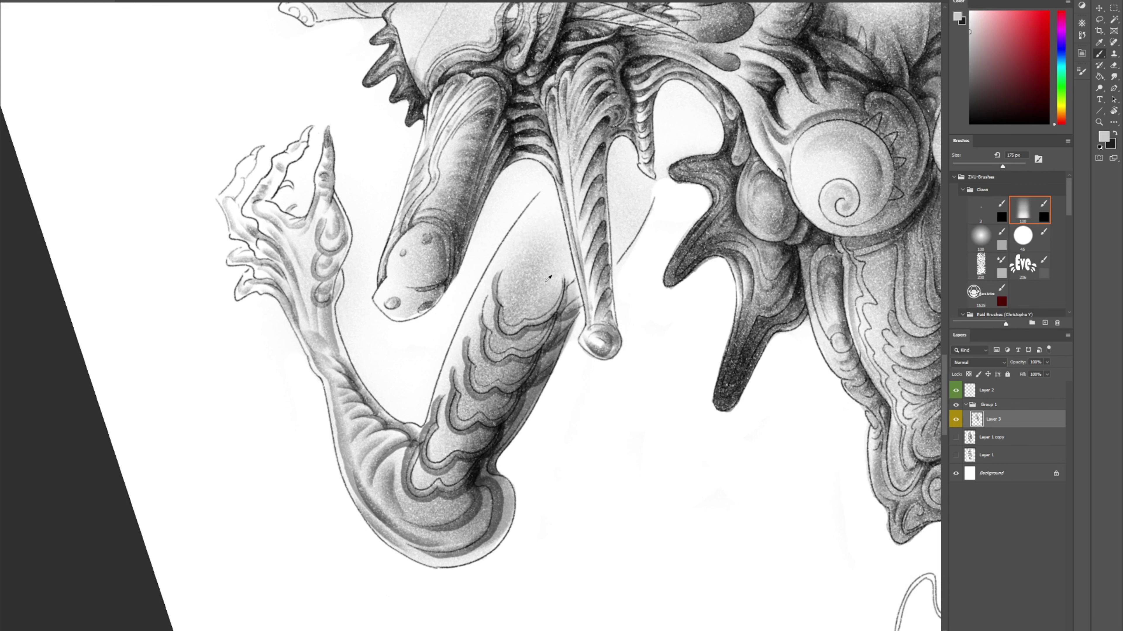
mouse_move(549, 278)
left_mouse_down()
mouse_move(584, 221)
mouse_move(492, 335)
left_mouse_up()
key("ctrl+z")
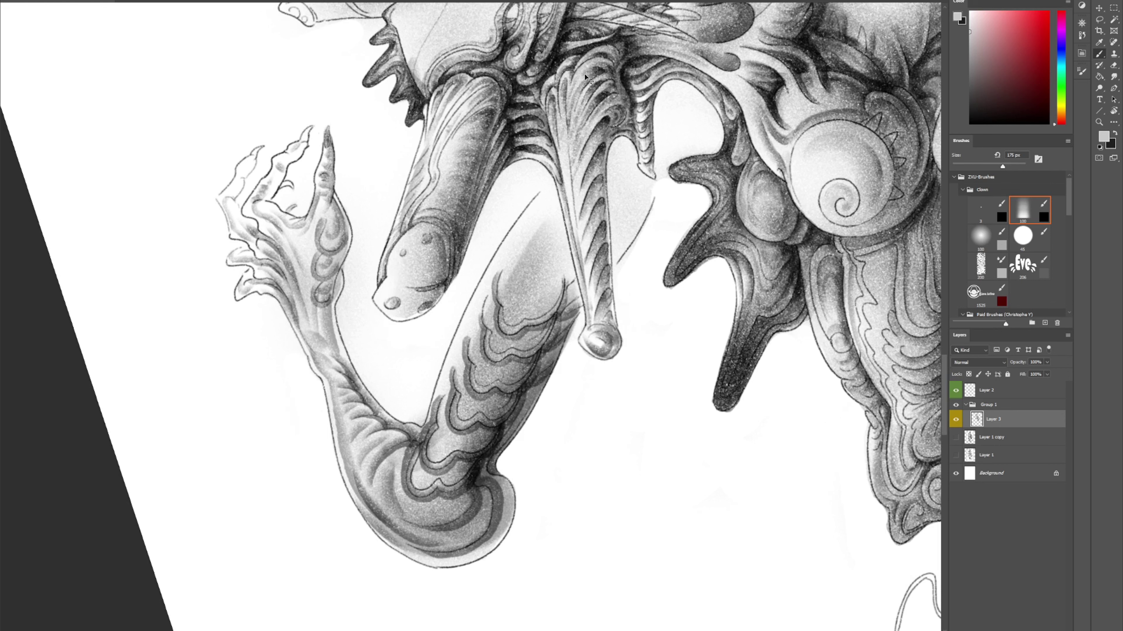
Reduce the brush to 40 px and add soft shading around the base of the long ridged horn
left_click_drag(584, 77, 460, 274)
mouse_move(431, 314)
left_mouse_down()
mouse_move(430, 372)
mouse_move(442, 378)
left_mouse_up()
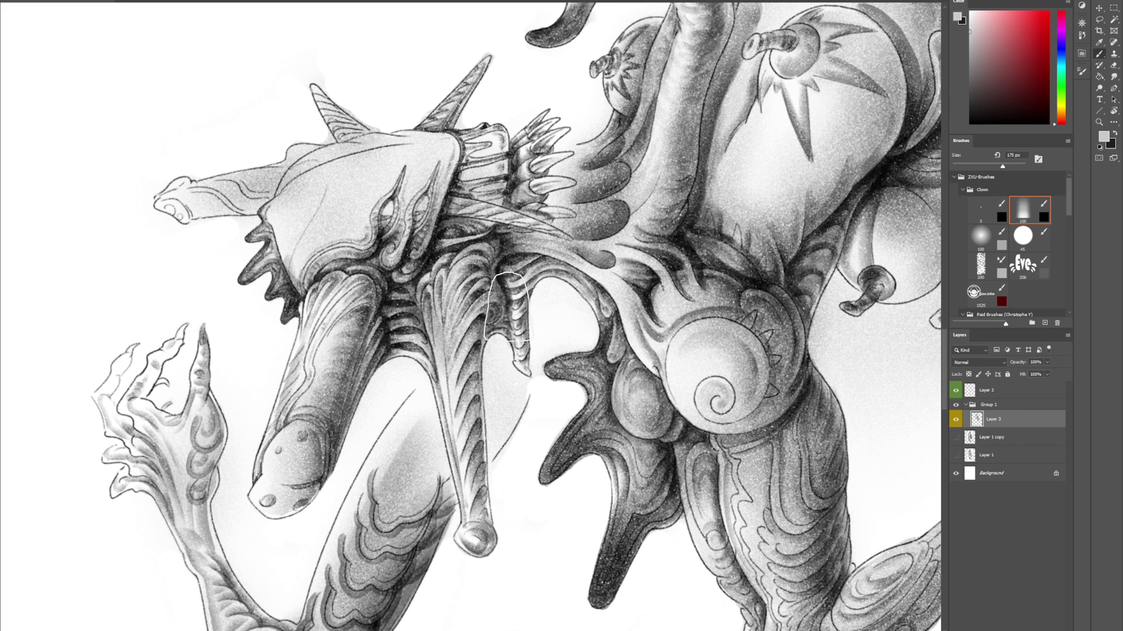
key("bracketleft")
key("bracketleft")
key("bracketleft")
key("bracketleft")
key("bracketleft")
key("bracketleft")
left_click(493, 314)
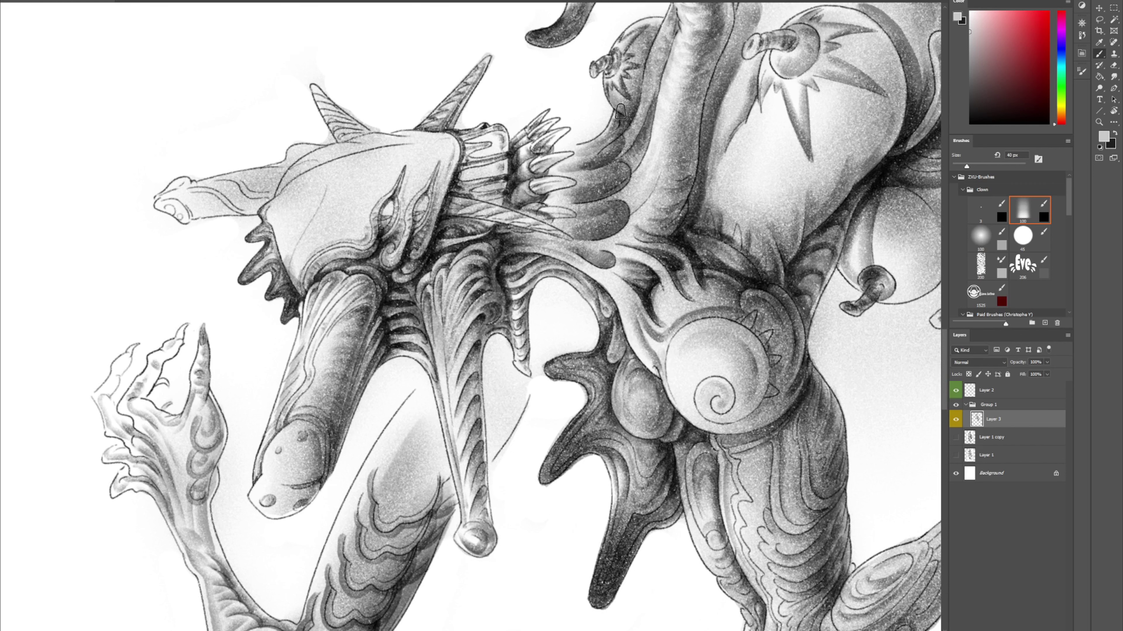
Enlarge the brush to 70 px and shade along the curved tentacle from its bend down to its base
left_click_drag(691, 106, 627, 181)
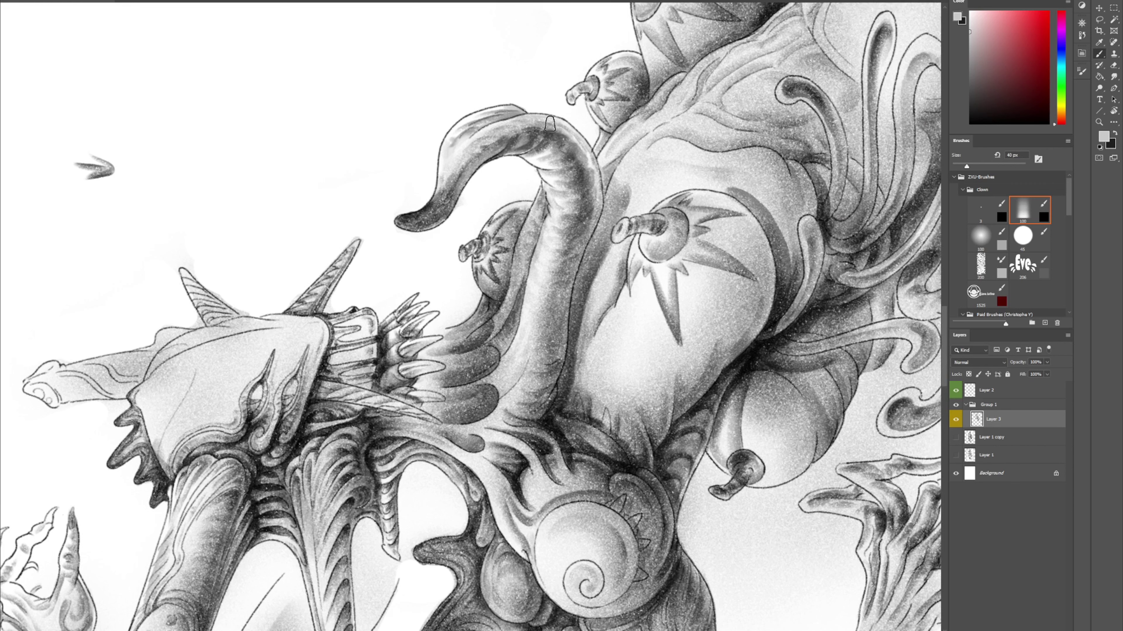
key("bracketright")
key("bracketright")
mouse_move(567, 164)
left_mouse_down()
mouse_move(525, 147)
mouse_move(569, 168)
mouse_move(558, 189)
mouse_move(545, 164)
mouse_move(564, 197)
mouse_move(542, 159)
mouse_move(567, 223)
mouse_move(555, 219)
mouse_move(560, 257)
mouse_move(553, 270)
mouse_move(548, 248)
mouse_move(539, 319)
mouse_move(492, 377)
left_mouse_up()
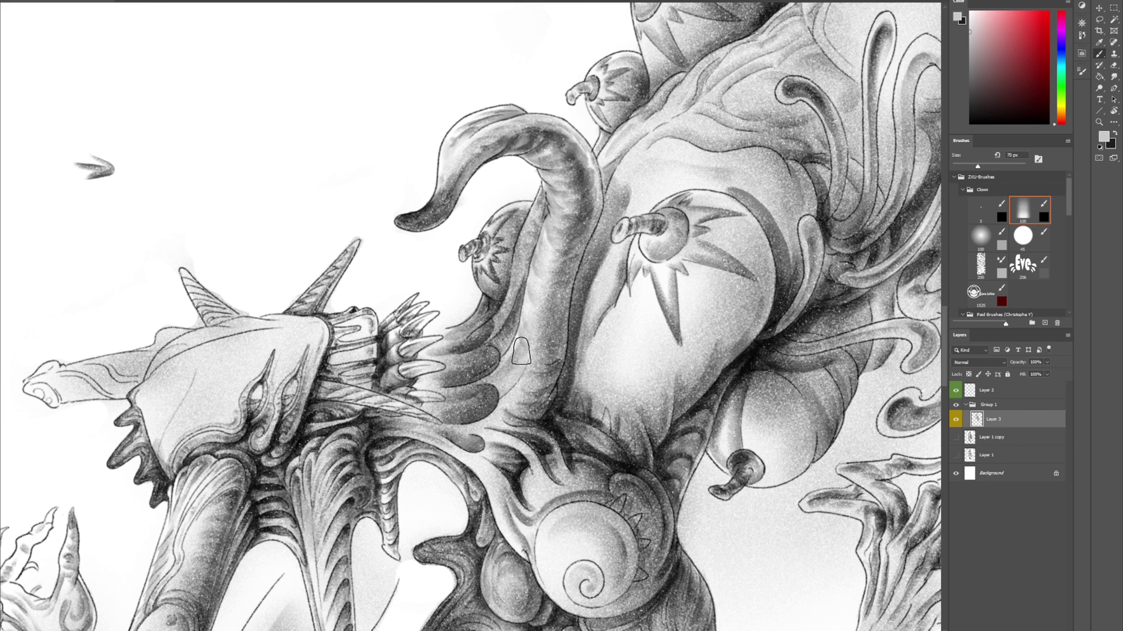
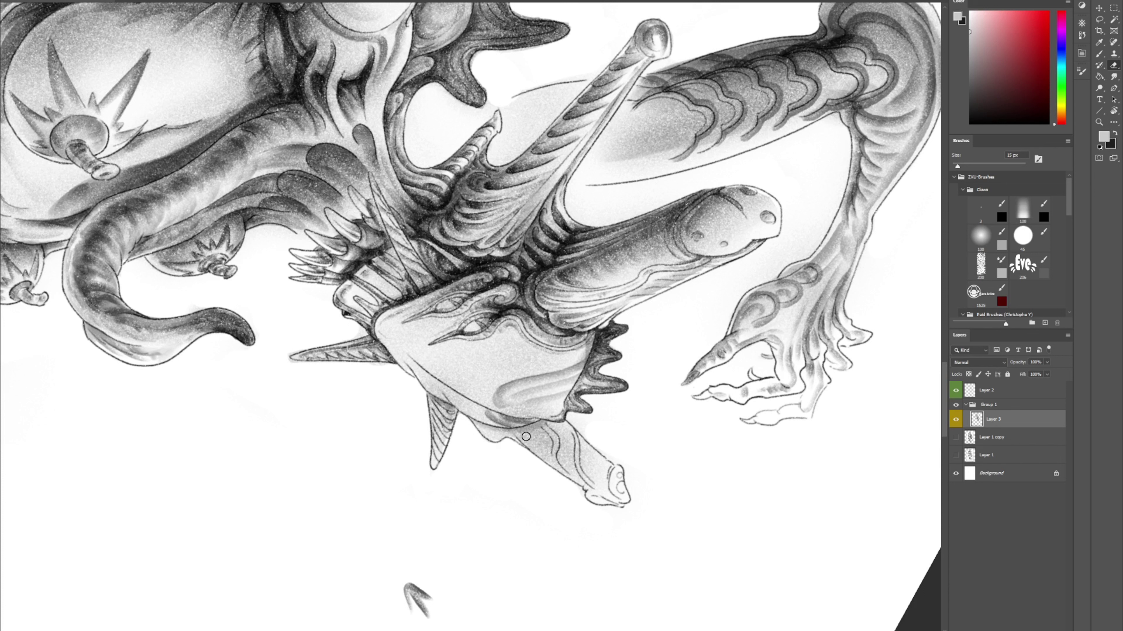
Clean the far horn's edge with the eraser and shade the thick horn's lower folds and tip in a sampled light grey
left_click_drag(576, 424, 598, 446)
key("b")
key("r")
left_click_drag(733, 229, 751, 128)
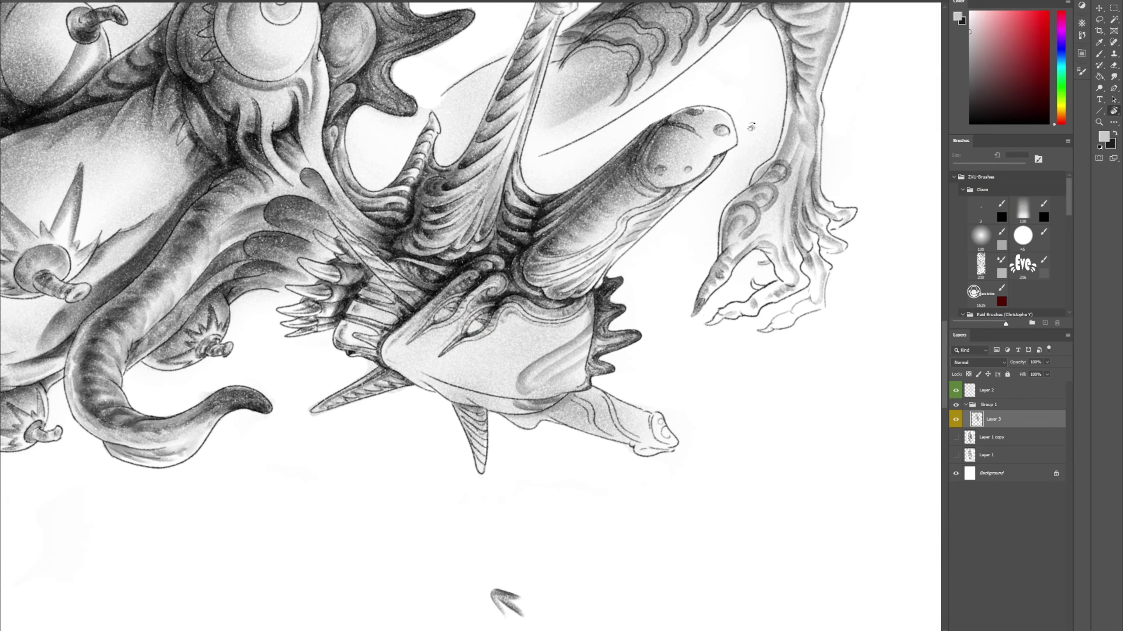
left_click(608, 243, "alt")
left_click(597, 224, "alt")
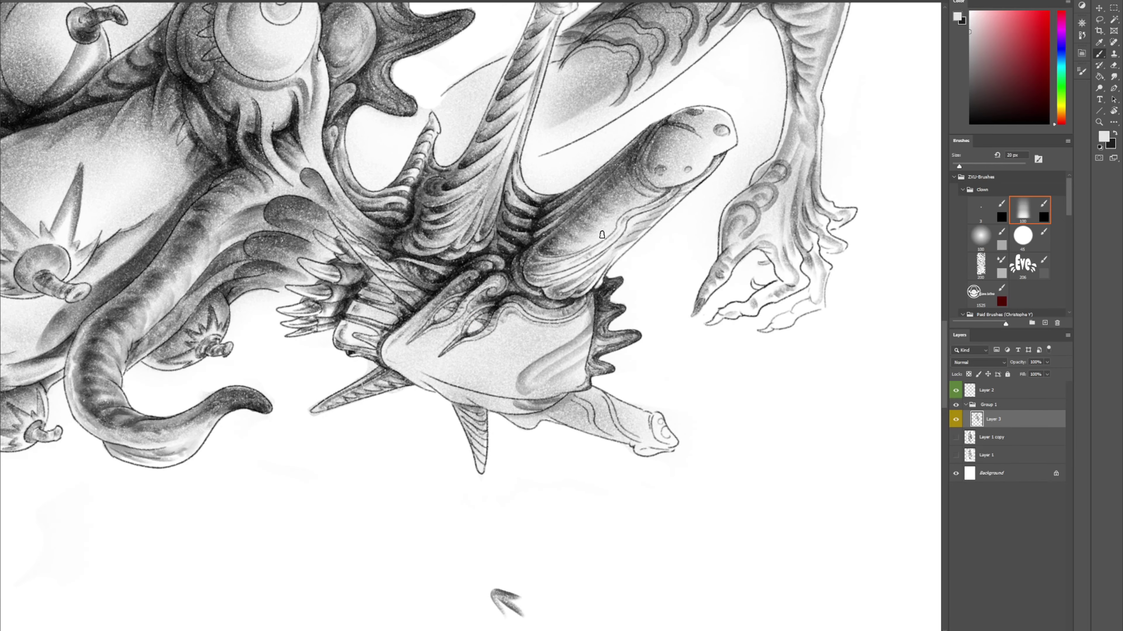
left_click_drag(581, 289, 644, 228)
mouse_move(606, 270)
left_mouse_down()
mouse_move(652, 223)
mouse_move(596, 273)
mouse_move(644, 227)
left_mouse_up()
left_click_drag(695, 182, 676, 197)
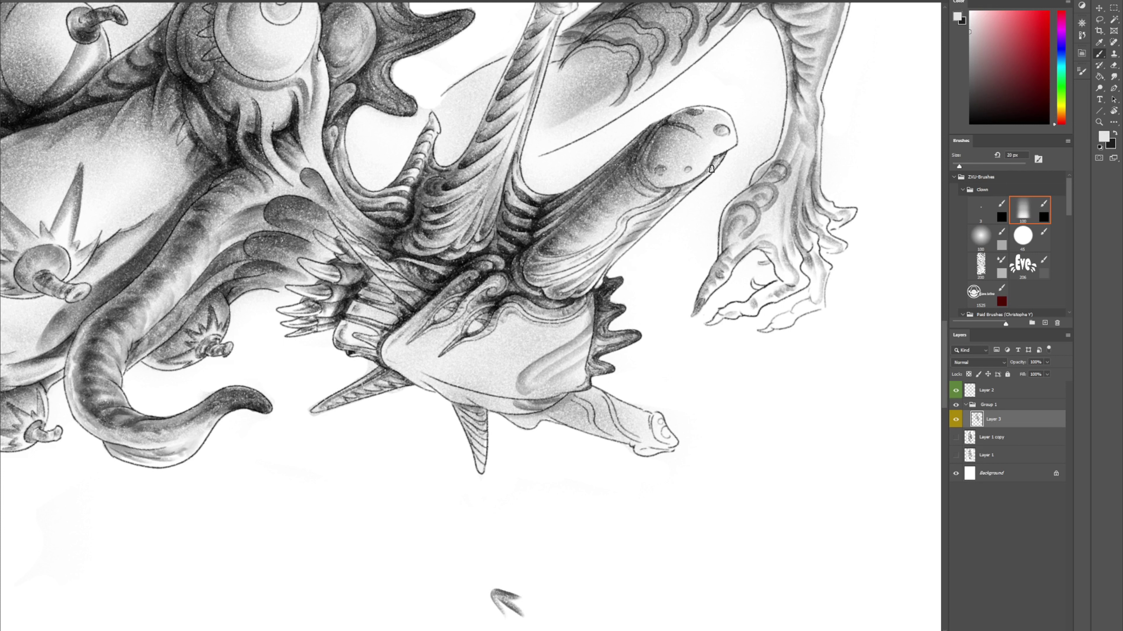
mouse_move(716, 161)
left_mouse_down()
mouse_move(690, 182)
mouse_move(688, 144)
left_mouse_up()
Sample a dark grey from the thick horn's base and build up shading along its upper side with the 20 px brush
left_click(532, 235, "alt")
left_click(519, 224, "alt")
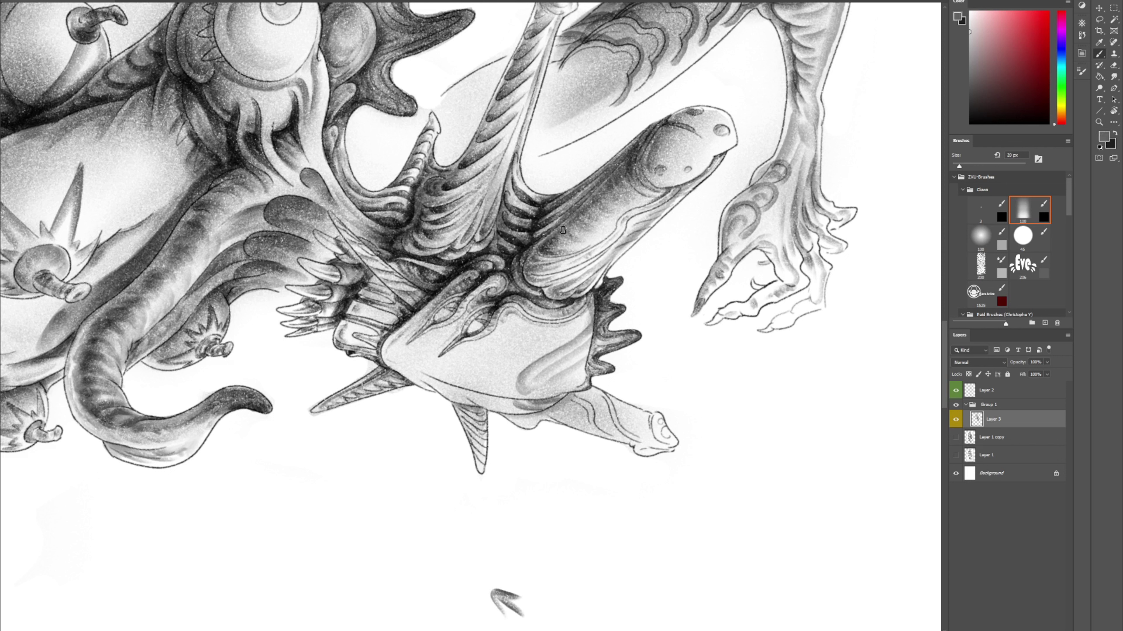
left_click_drag(562, 230, 624, 164)
left_click_drag(577, 218, 628, 163)
mouse_move(598, 200)
left_mouse_down()
mouse_move(625, 171)
mouse_move(628, 181)
mouse_move(638, 143)
mouse_move(570, 213)
left_mouse_up()
mouse_move(615, 165)
left_mouse_down()
mouse_move(550, 223)
mouse_move(584, 196)
left_mouse_up()
left_click_drag(626, 156, 551, 207)
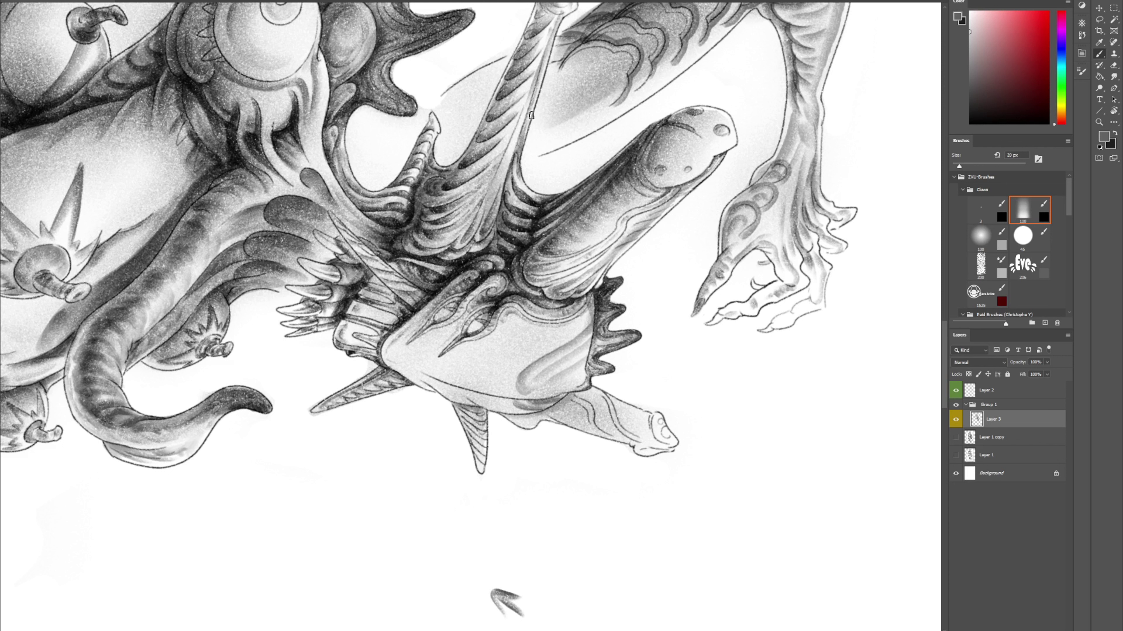
Darken the creases at the base of the ridged horn, around the eyes and across the brow folds
mouse_move(512, 172)
left_mouse_down()
mouse_move(520, 212)
mouse_move(505, 203)
mouse_move(494, 250)
mouse_move(504, 249)
mouse_move(492, 250)
mouse_move(532, 262)
mouse_move(533, 246)
mouse_move(485, 301)
left_mouse_up()
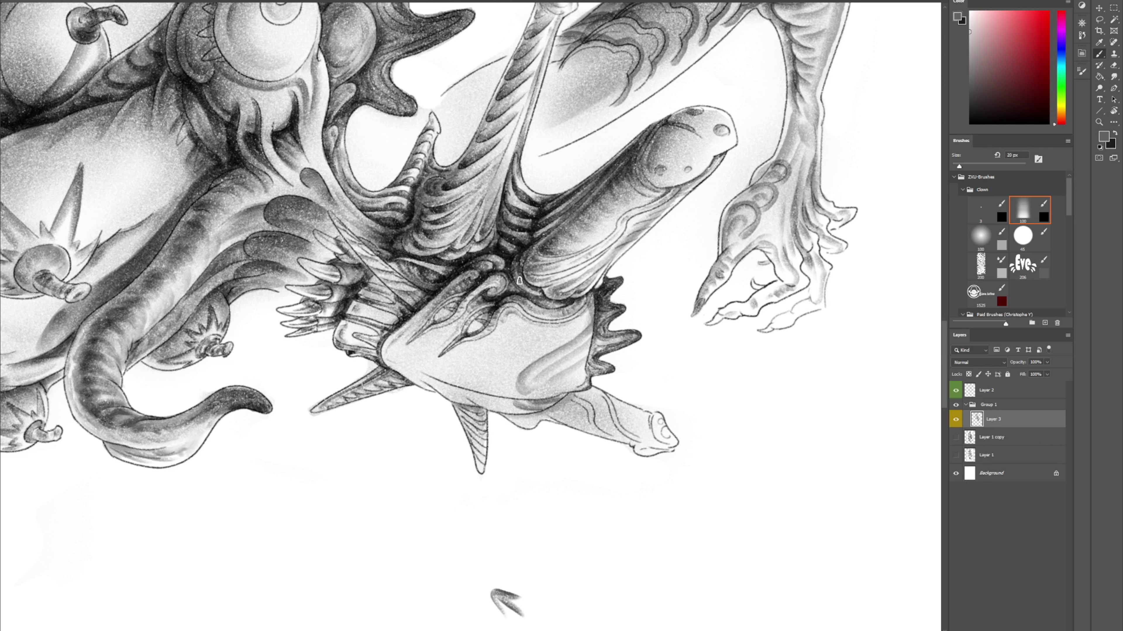
mouse_move(504, 297)
left_mouse_down()
mouse_move(508, 274)
mouse_move(532, 297)
left_mouse_up()
mouse_move(452, 298)
left_mouse_down()
mouse_move(481, 267)
mouse_move(463, 315)
mouse_move(502, 303)
left_mouse_up()
left_click_drag(497, 332, 514, 315)
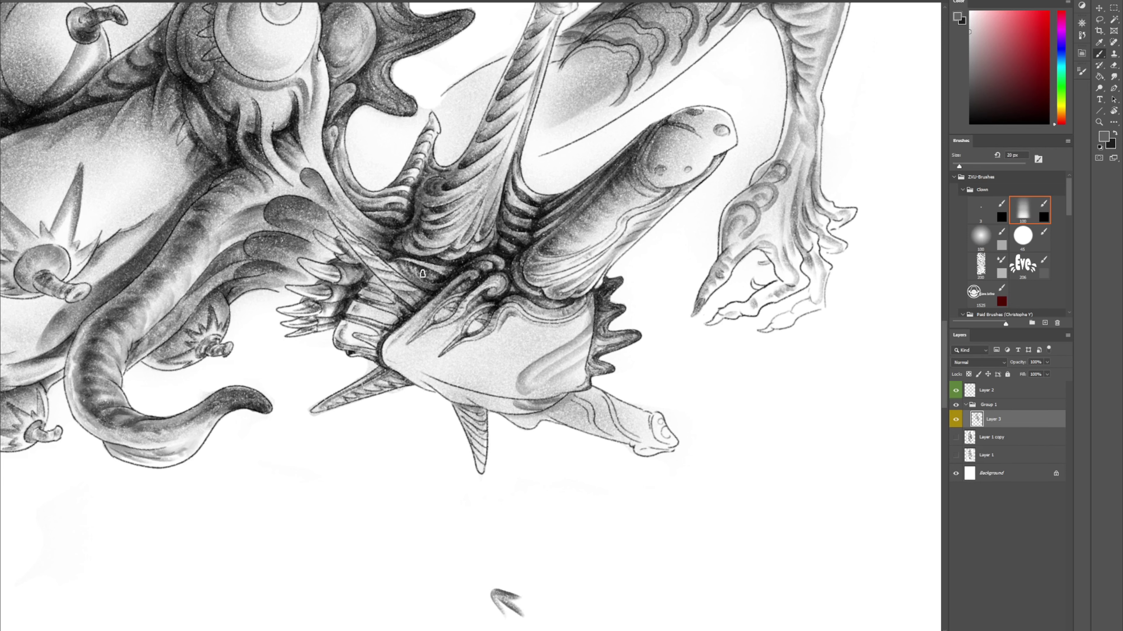
left_click_drag(406, 246, 581, 295)
Darken the folds along the torso's side where the small and large spiked bulbs attach, using the 20 px brush
scroll(467, 227, "down", 2)
scroll(467, 228, "left", 4)
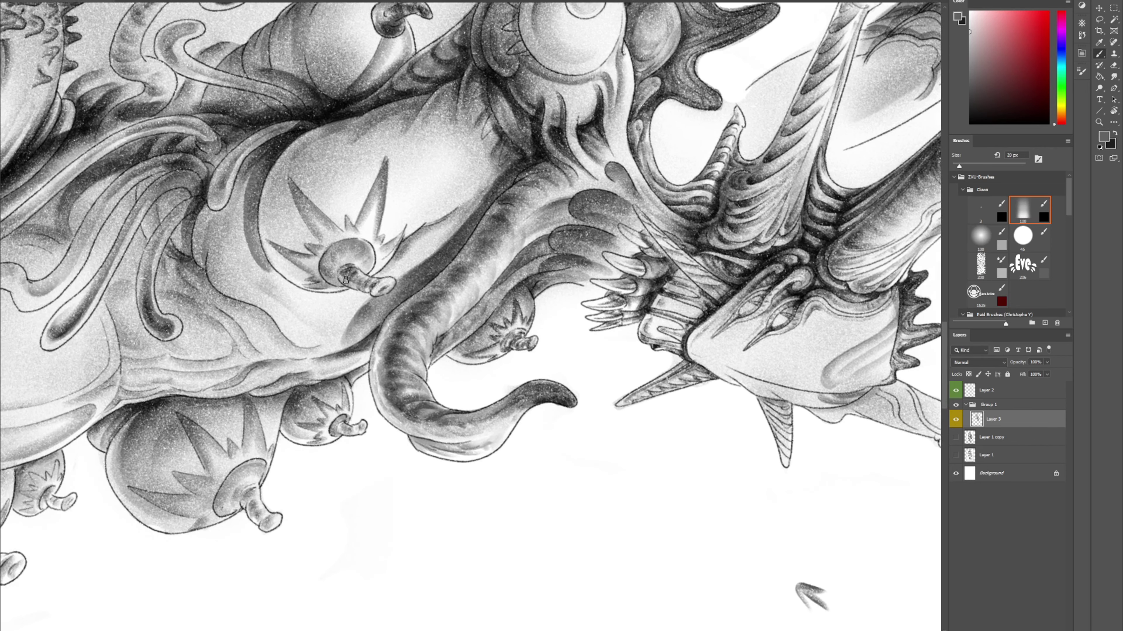
left_click_drag(361, 316, 411, 271)
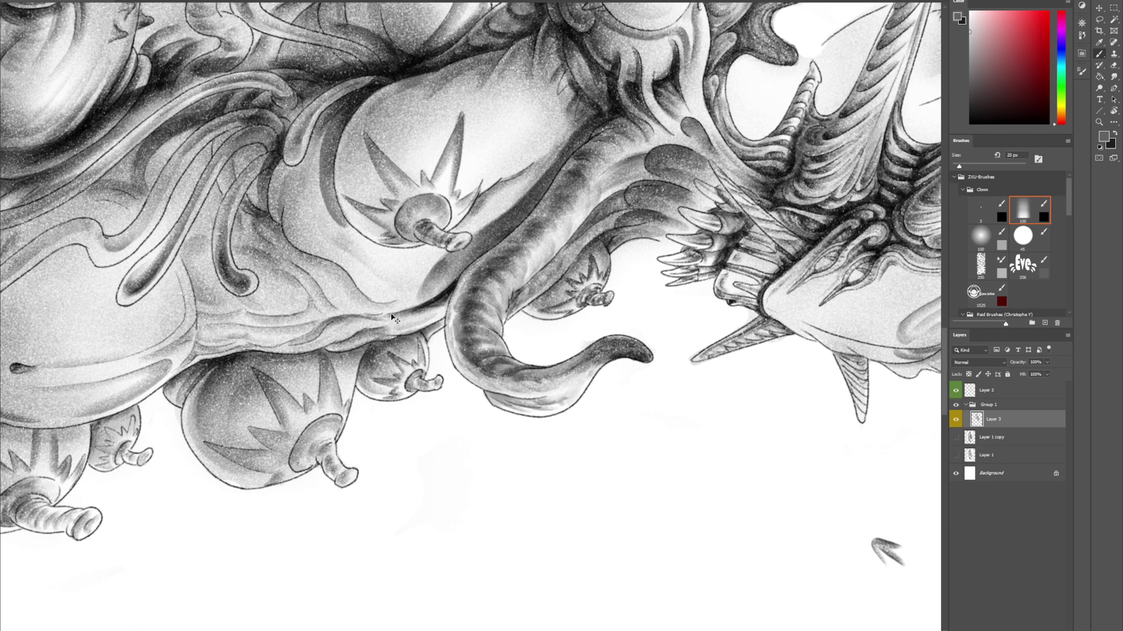
key("r")
left_click_drag(601, 174, 447, 133)
key("b")
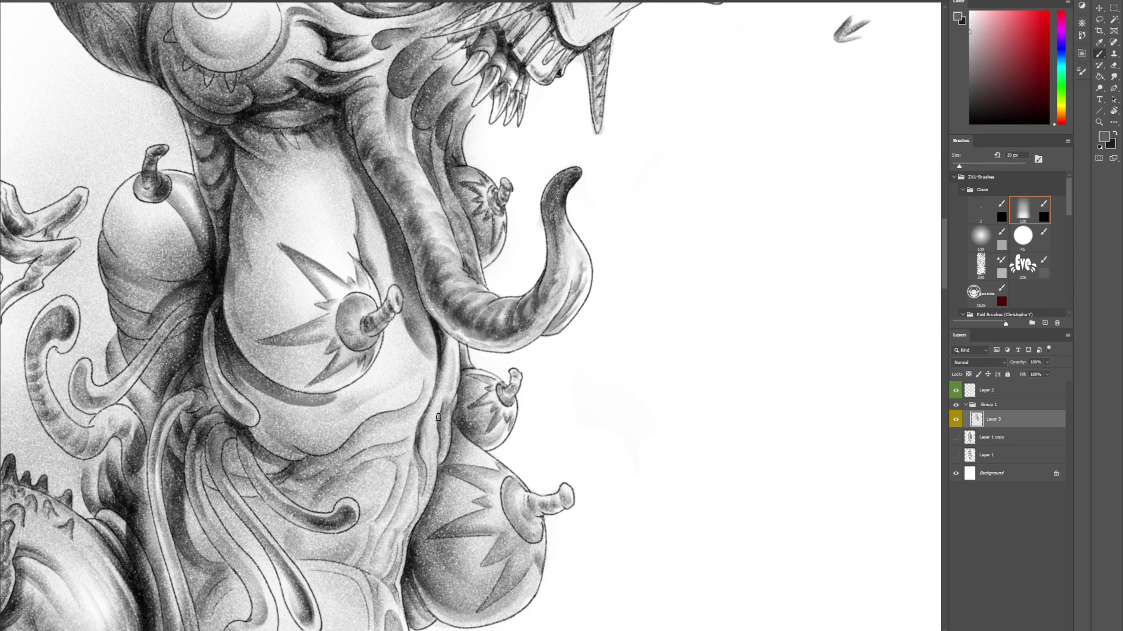
mouse_move(454, 390)
left_mouse_down()
mouse_move(452, 453)
mouse_move(460, 427)
mouse_move(469, 432)
mouse_move(455, 370)
mouse_move(456, 423)
mouse_move(471, 446)
mouse_move(472, 420)
left_mouse_up()
left_click_drag(465, 372, 428, 513)
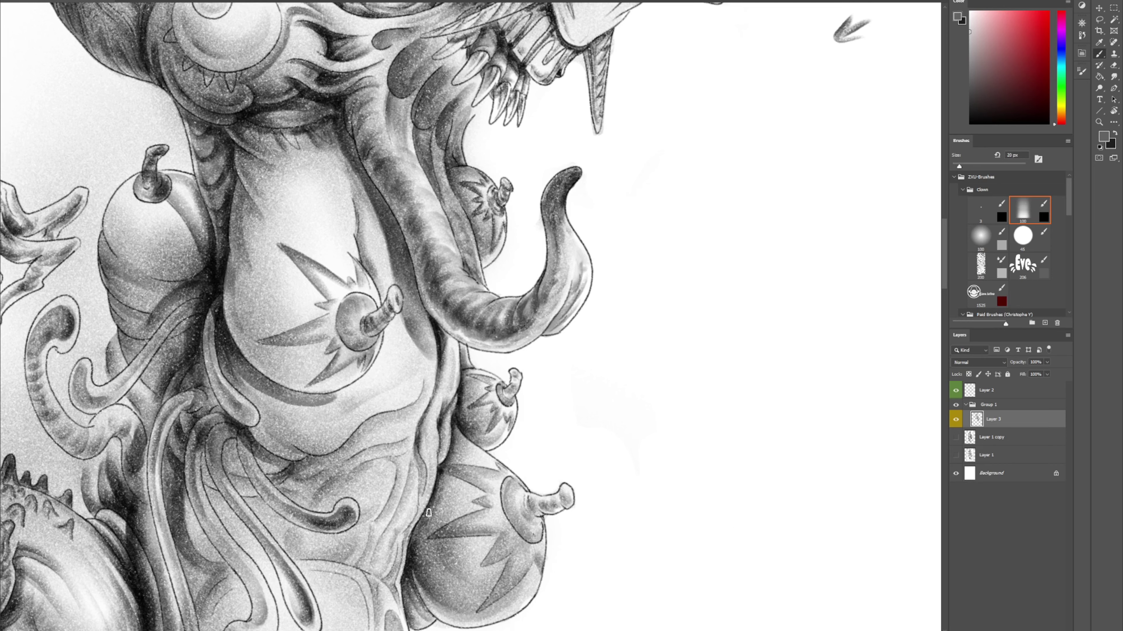
left_click_drag(452, 461, 472, 297)
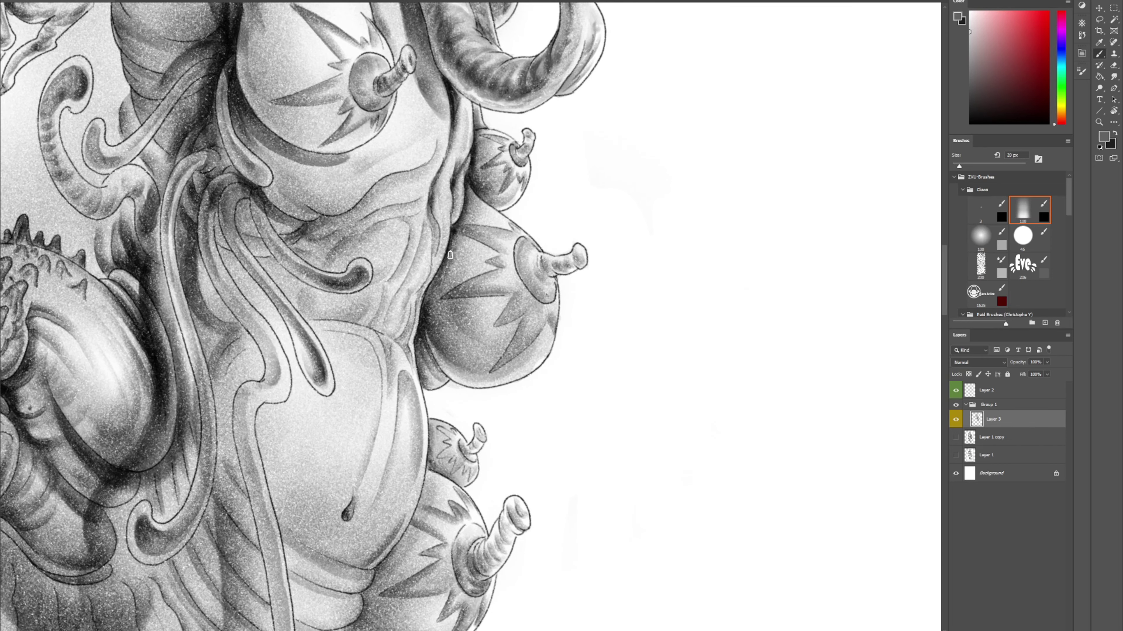
mouse_move(453, 238)
left_mouse_down()
mouse_move(424, 311)
mouse_move(439, 283)
left_mouse_up()
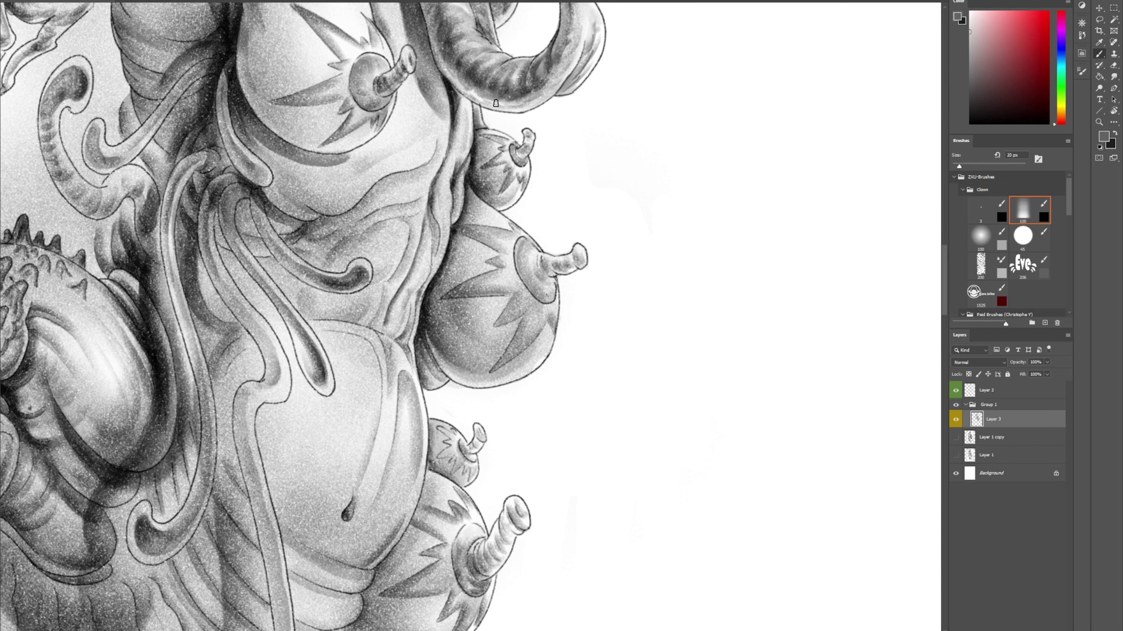
Darken the crease across the torso below the large spiked bulb and around the tendril roots, redoing the first stroke
mouse_move(297, 237)
left_mouse_down()
mouse_move(374, 201)
mouse_move(305, 234)
mouse_move(353, 228)
mouse_move(296, 237)
mouse_move(369, 202)
mouse_move(352, 226)
mouse_move(414, 201)
left_mouse_up()
key("ctrl+z")
key("ctrl+z")
left_click_drag(322, 218, 432, 161)
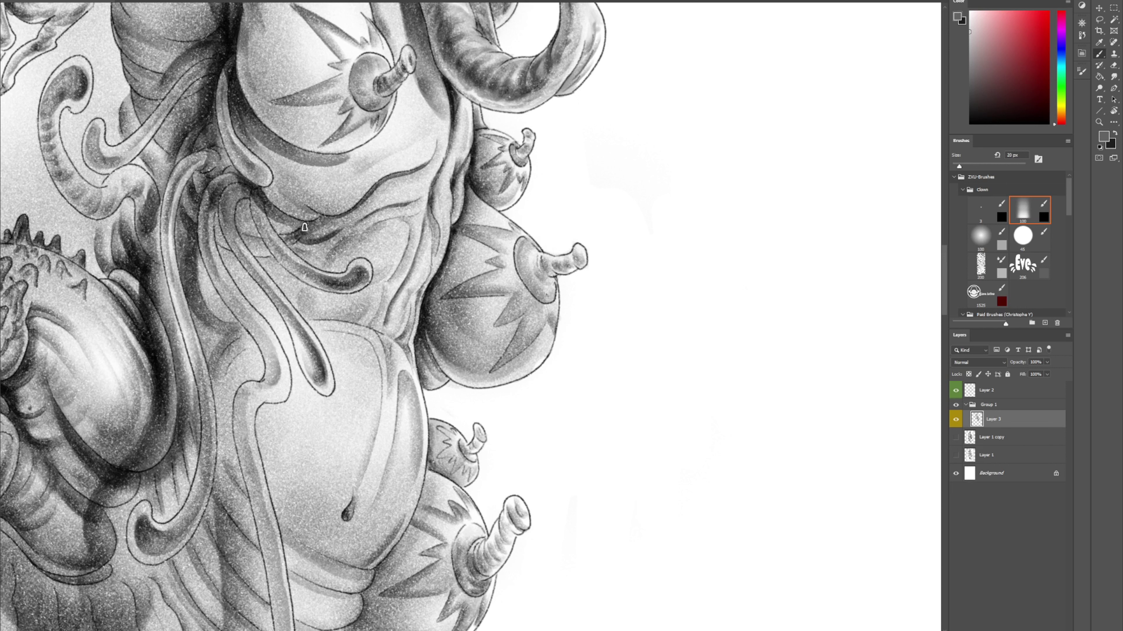
mouse_move(305, 227)
left_mouse_down()
mouse_move(351, 215)
mouse_move(331, 216)
left_mouse_up()
left_click_drag(242, 235, 265, 242)
mouse_move(257, 202)
left_mouse_down()
mouse_move(283, 260)
mouse_move(312, 270)
mouse_move(267, 264)
mouse_move(314, 221)
left_mouse_up()
Enlarge the brush to 40 px and shade the dark recess between the hanging tendrils, redoing the stroke until it fits
mouse_move(221, 248)
left_mouse_down()
mouse_move(242, 270)
mouse_move(232, 255)
mouse_move(247, 244)
mouse_move(195, 237)
mouse_move(212, 255)
mouse_move(200, 265)
mouse_move(198, 239)
mouse_move(196, 279)
mouse_move(240, 328)
mouse_move(196, 248)
mouse_move(241, 330)
left_mouse_up()
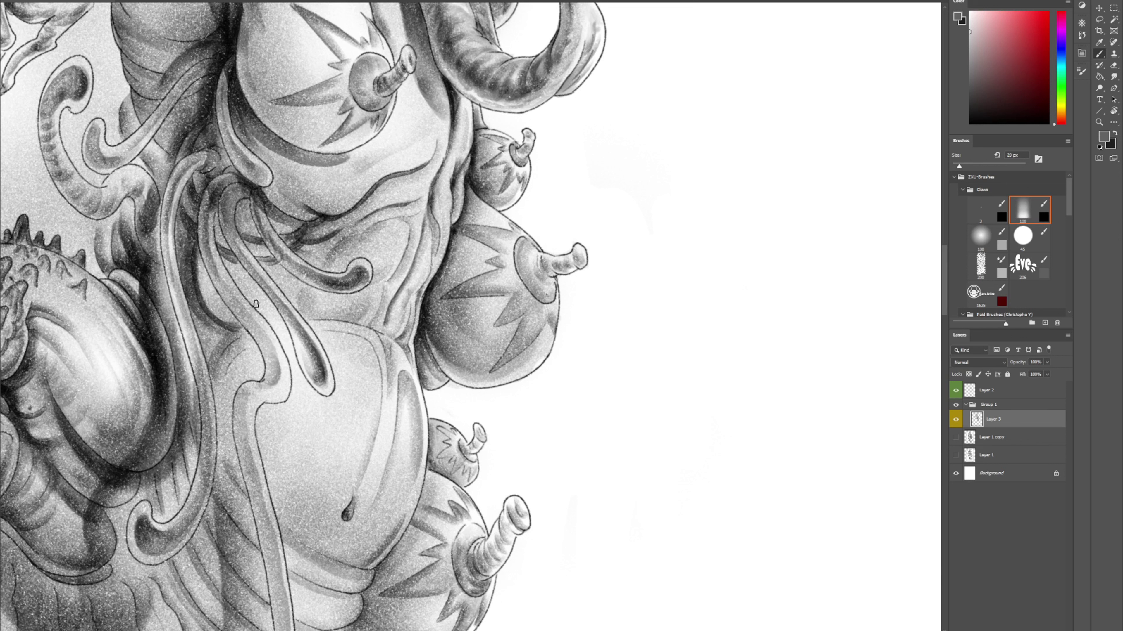
key("ctrl+z")
key("bracketright")
key("bracketright")
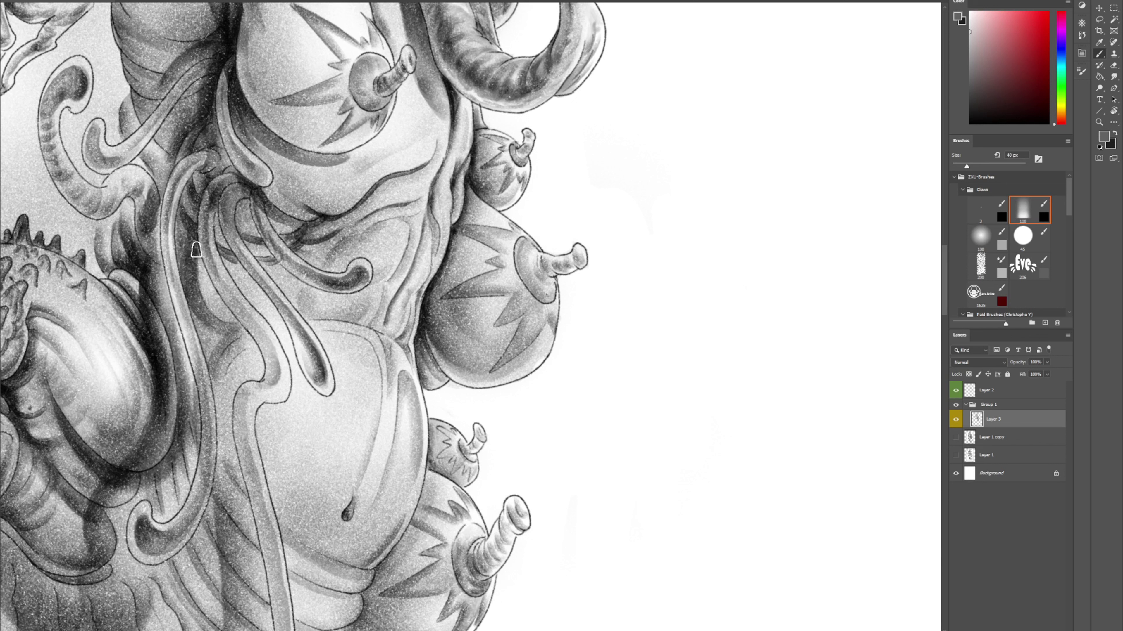
left_click_drag(196, 250, 202, 312)
key("ctrl+z")
left_click_drag(194, 252, 238, 331)
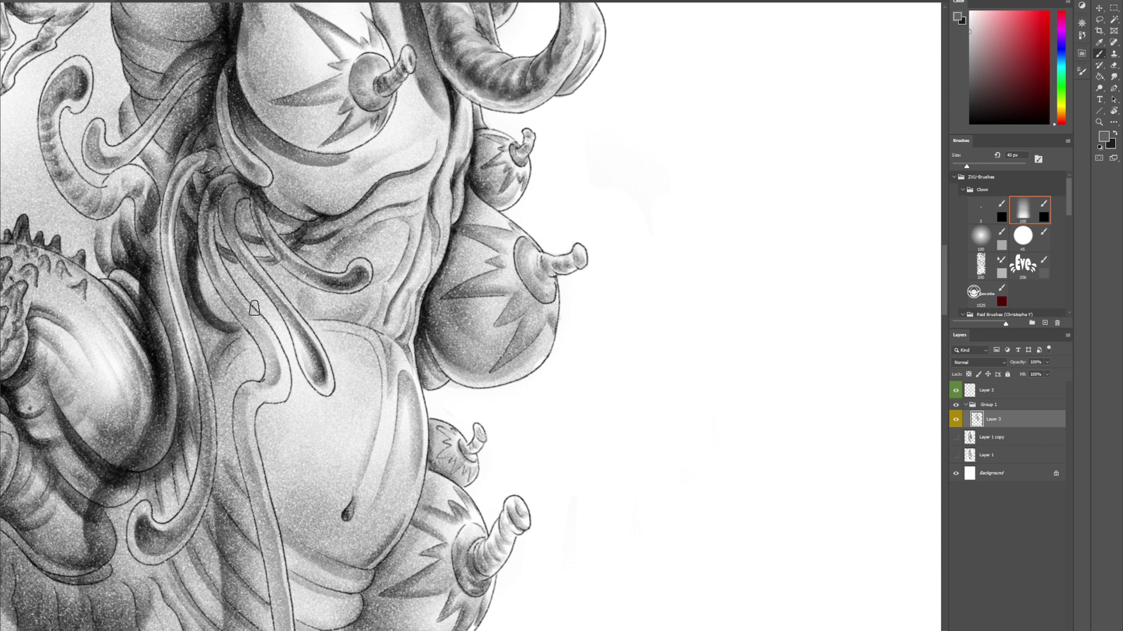
key("ctrl+z")
mouse_move(196, 252)
left_mouse_down()
mouse_move(194, 280)
mouse_move(238, 324)
left_mouse_up()
key("ctrl+z")
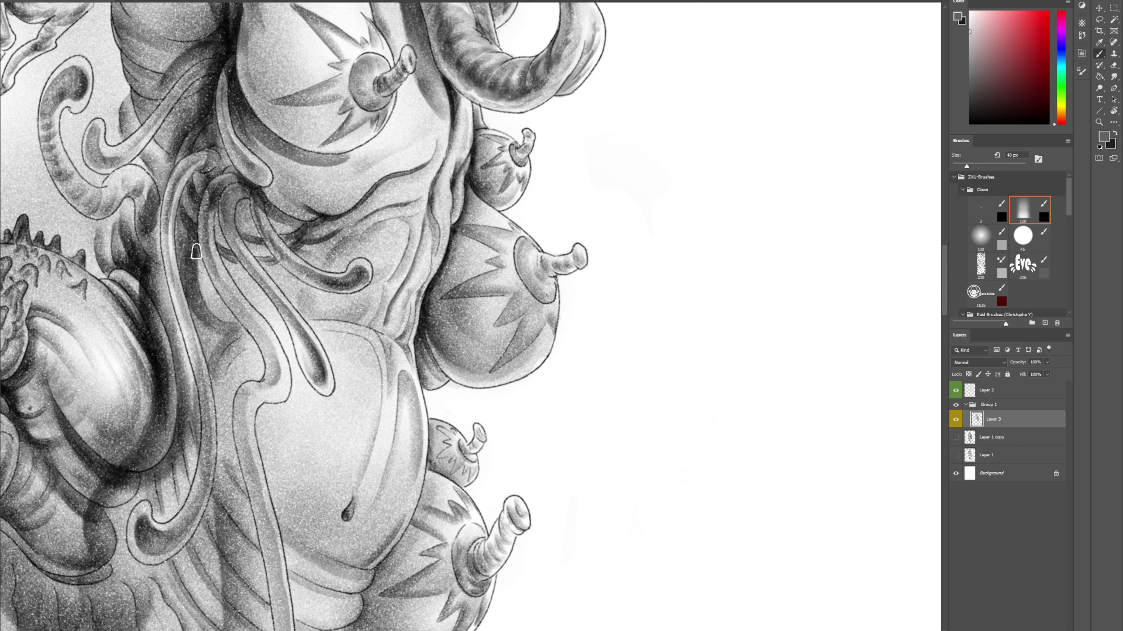
mouse_move(196, 251)
left_mouse_down()
mouse_move(204, 307)
mouse_move(237, 326)
left_mouse_up()
left_click_drag(246, 289, 298, 174)
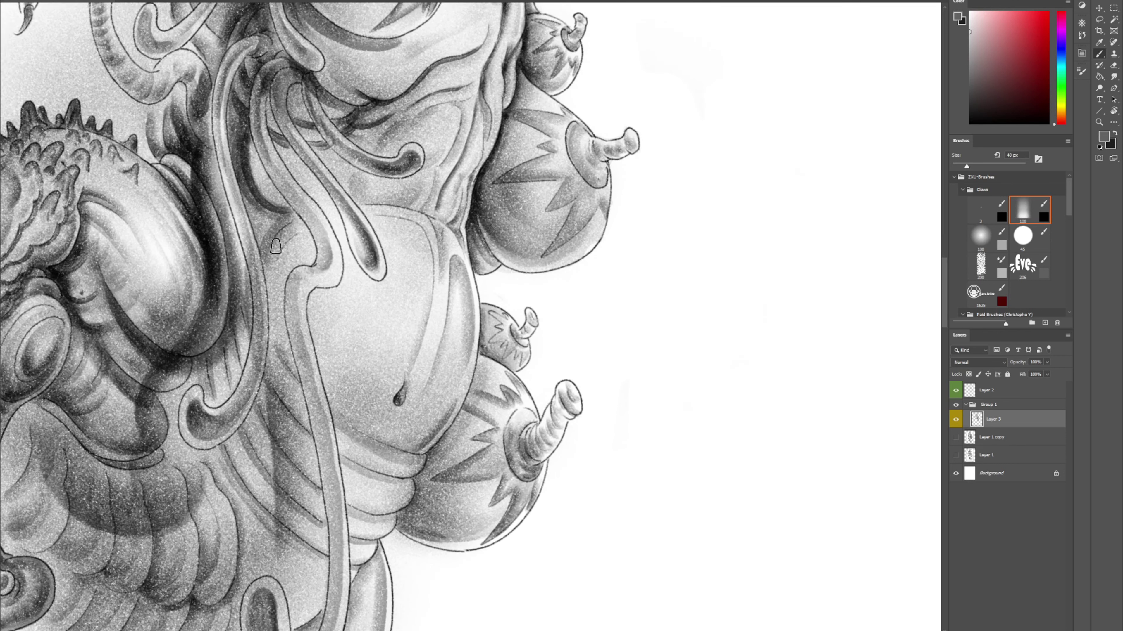
left_click_drag(264, 250, 293, 221)
Darken the belly around the navel and shade the upper edge of the swollen belly, redoing the edge stroke
mouse_move(415, 374)
left_mouse_down()
mouse_move(400, 403)
mouse_move(435, 445)
left_mouse_up()
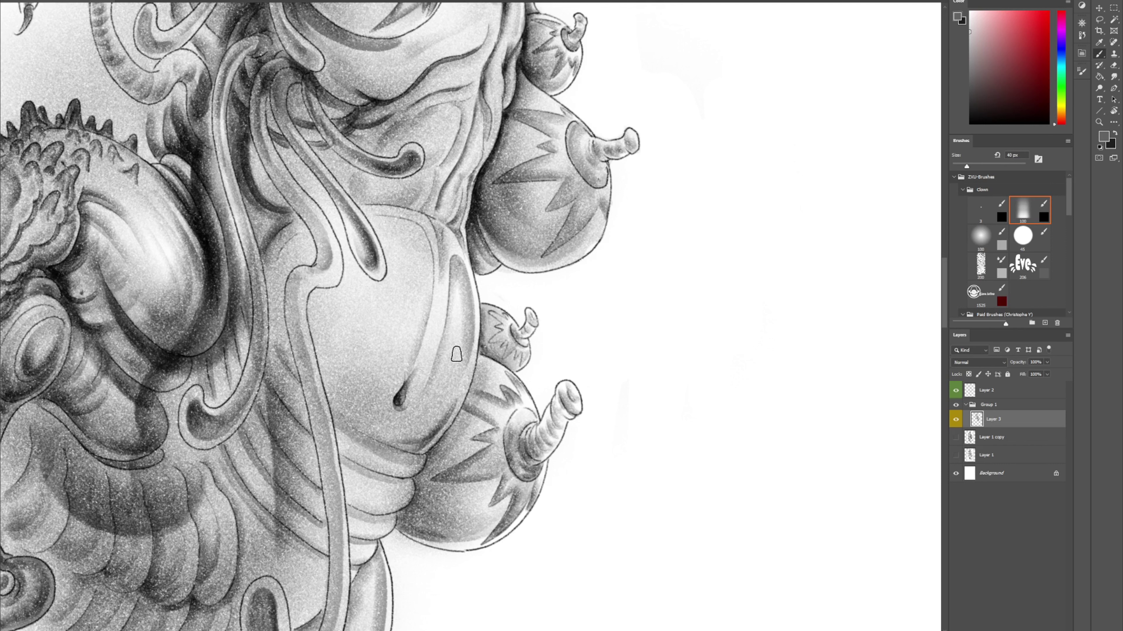
left_click_drag(426, 208, 441, 270)
key("ctrl+z")
left_click_drag(429, 213, 441, 286)
key("ctrl+z")
key("ctrl+z")
left_click_drag(426, 214, 444, 274)
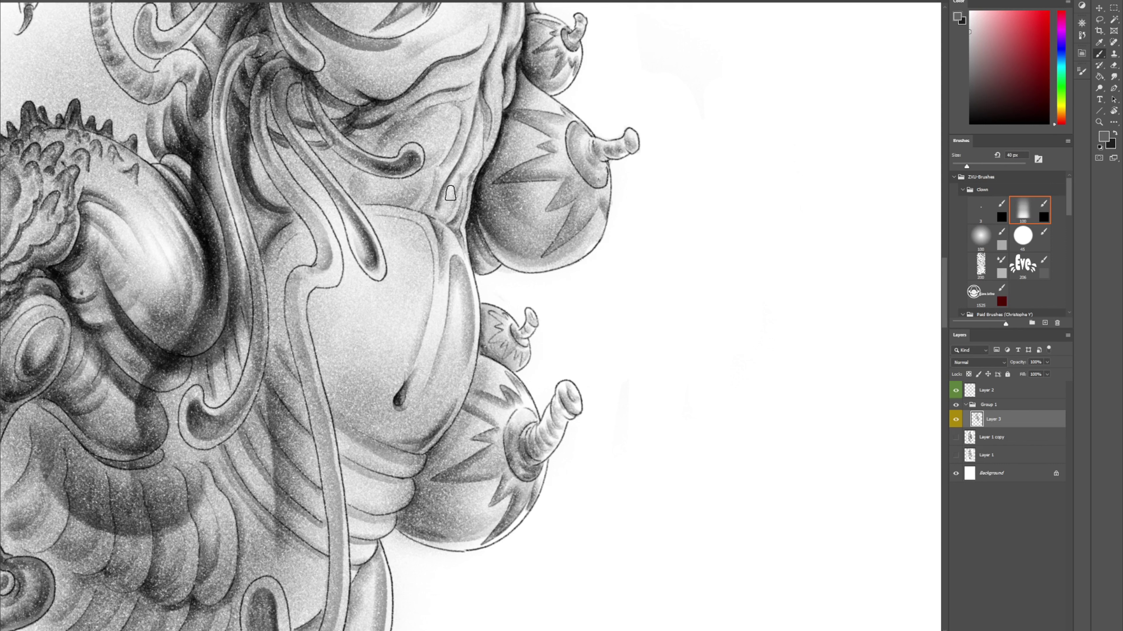